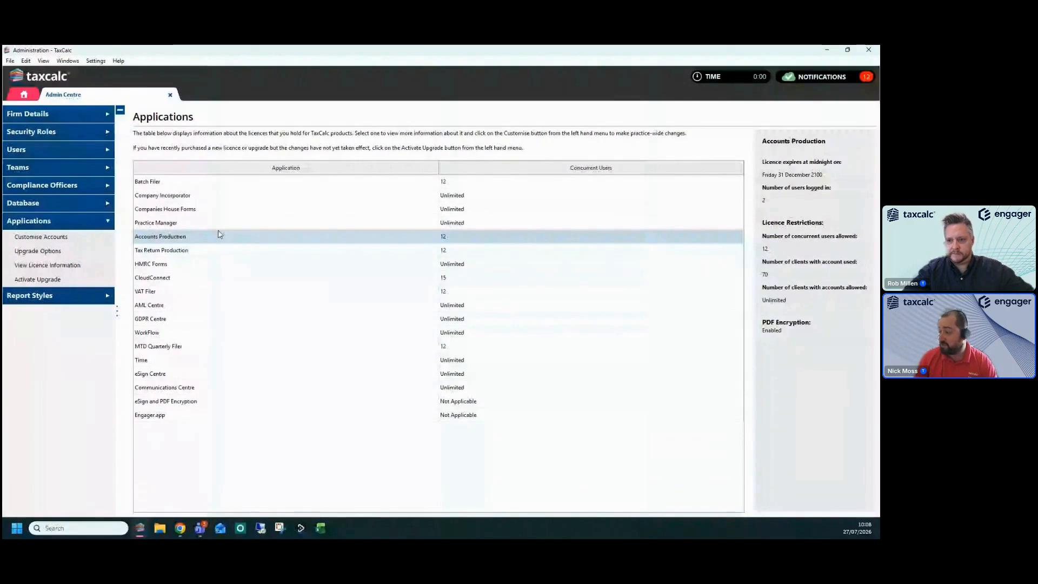
Customise the Engager.app integration, keeping data sync allowed for linked clients excluding password protected ones, and save it.
click(163, 417)
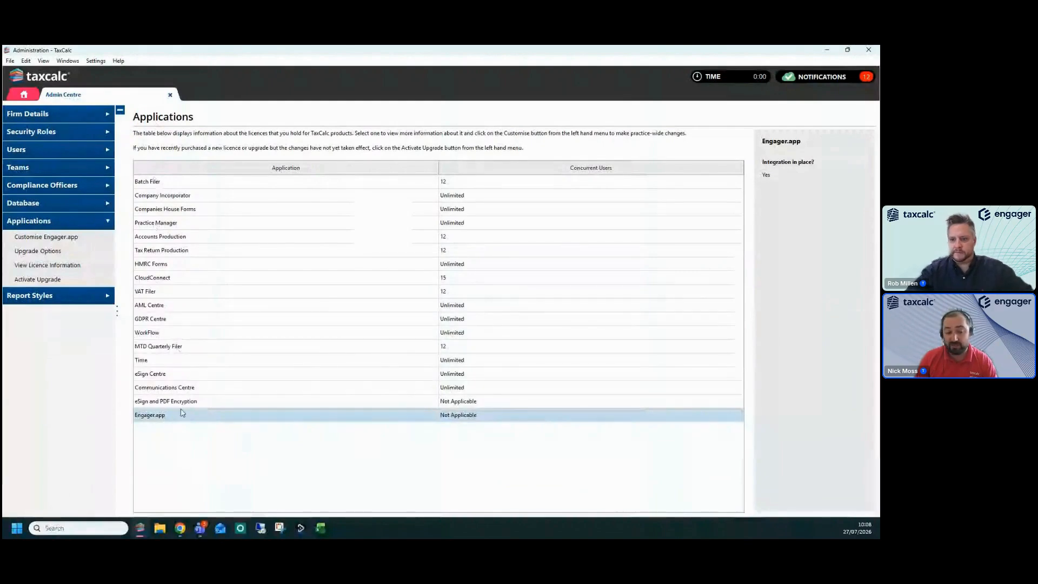
double_click(175, 417)
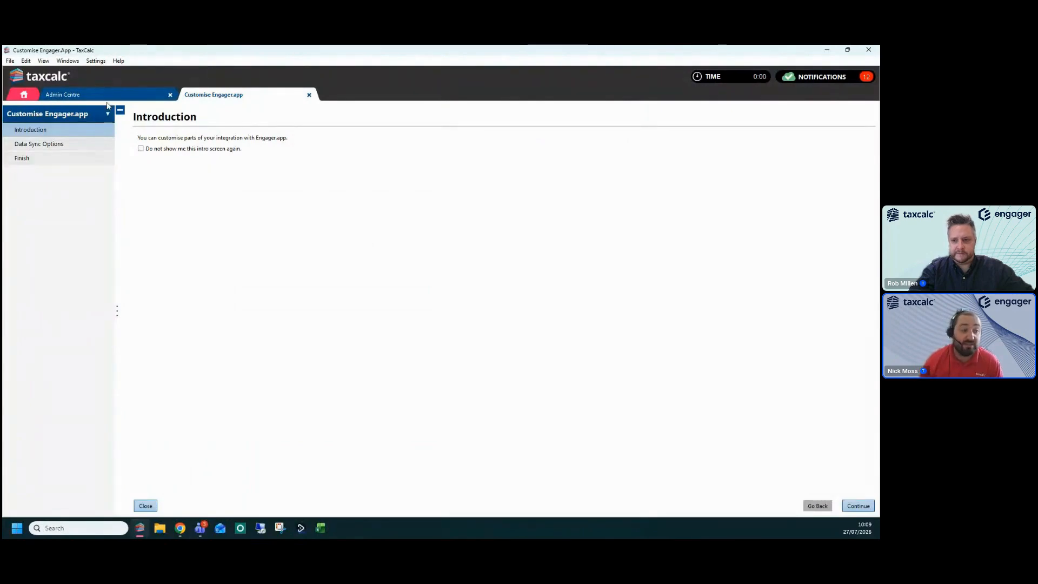
click(46, 147)
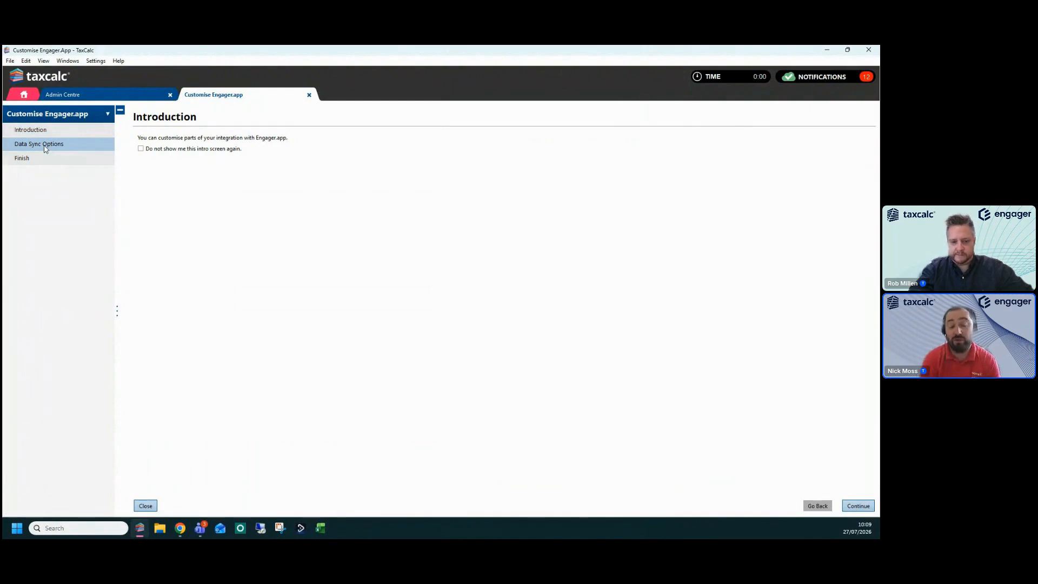
click(45, 147)
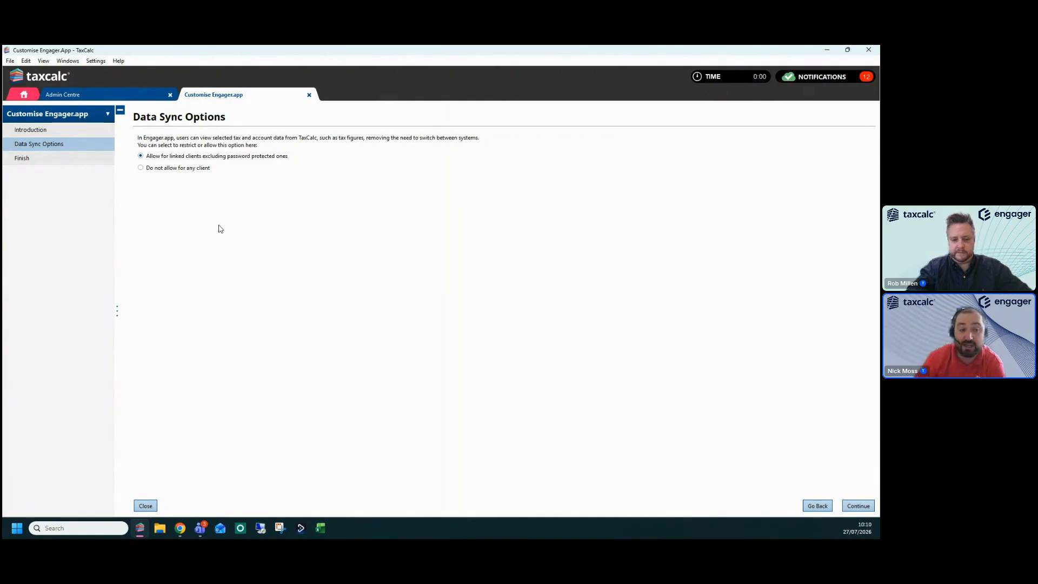
click(48, 160)
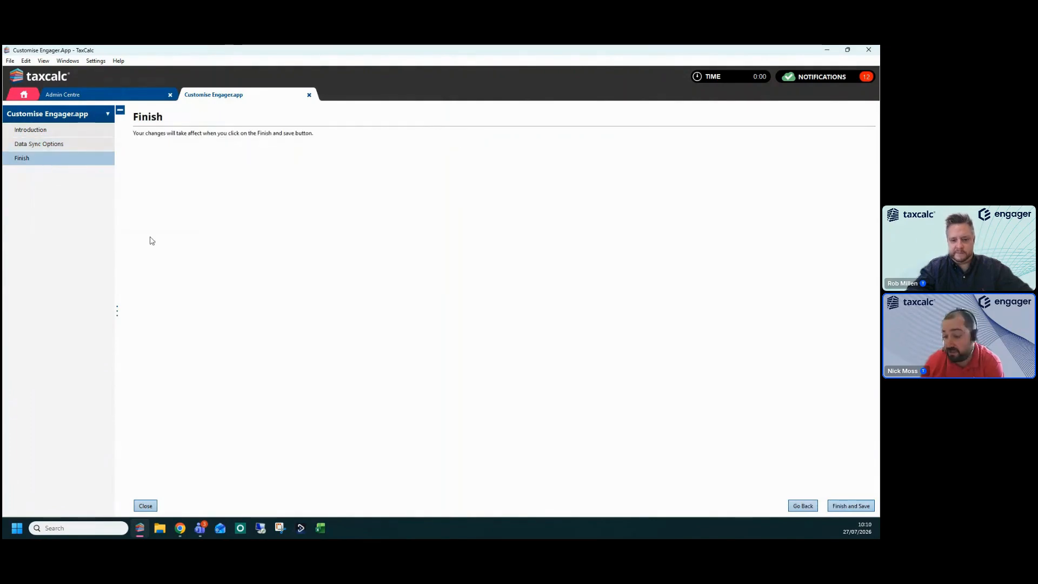
click(852, 506)
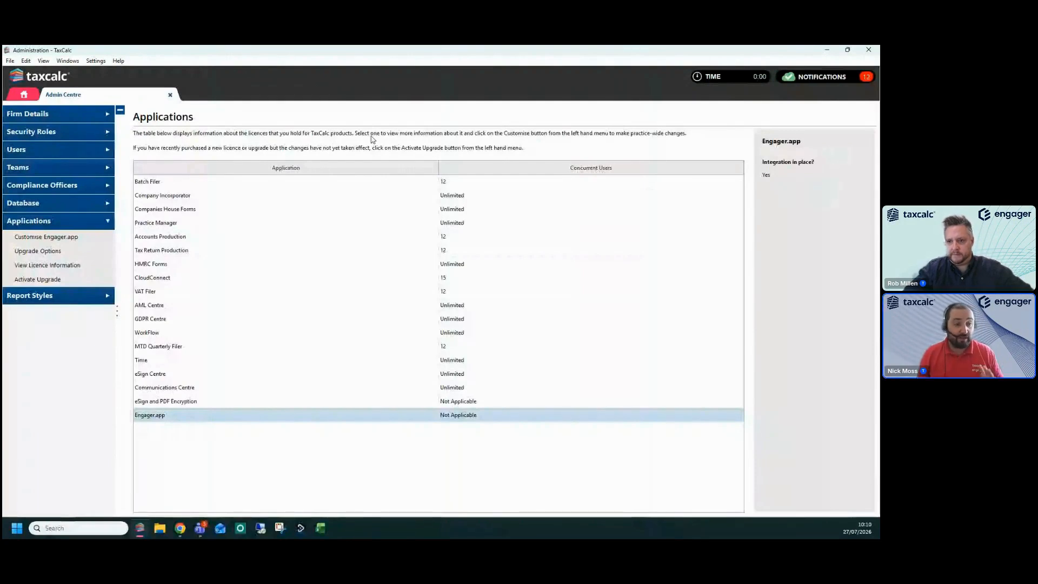
Leave the Admin Centre and start a new Client report in the System category from Practice Manager's reports.
click(170, 95)
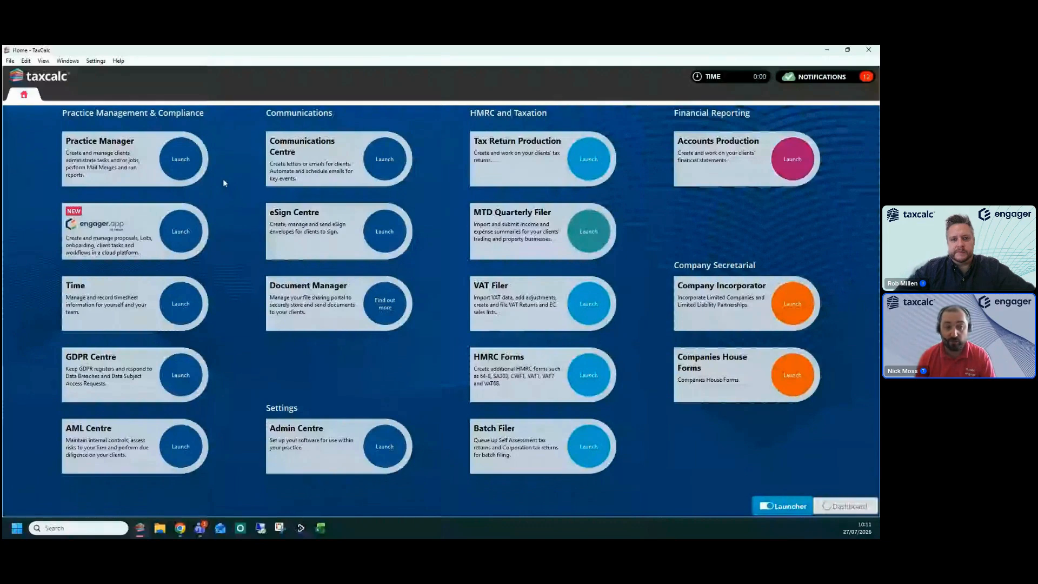
click(182, 165)
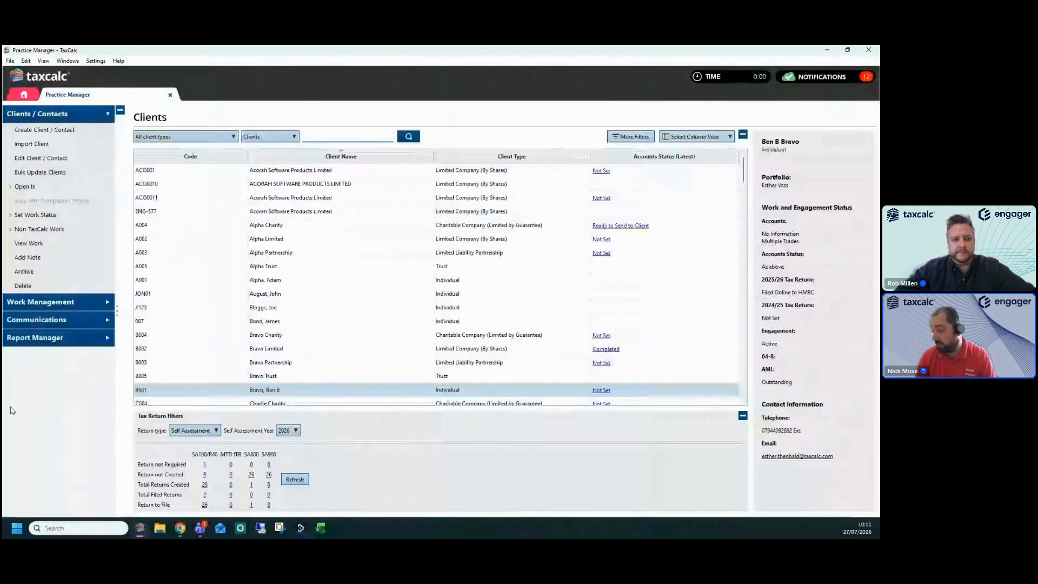
click(61, 343)
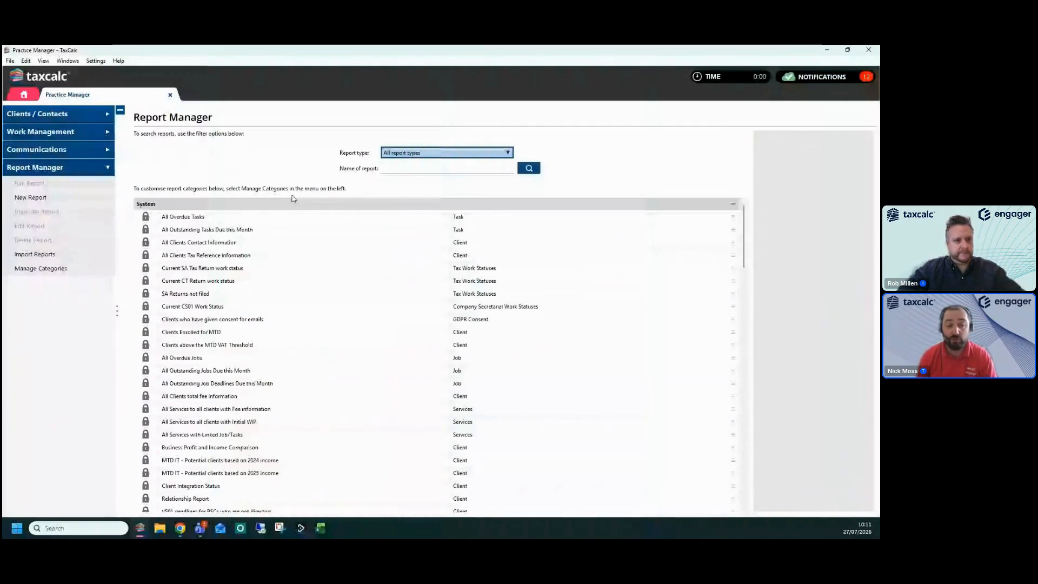
click(48, 202)
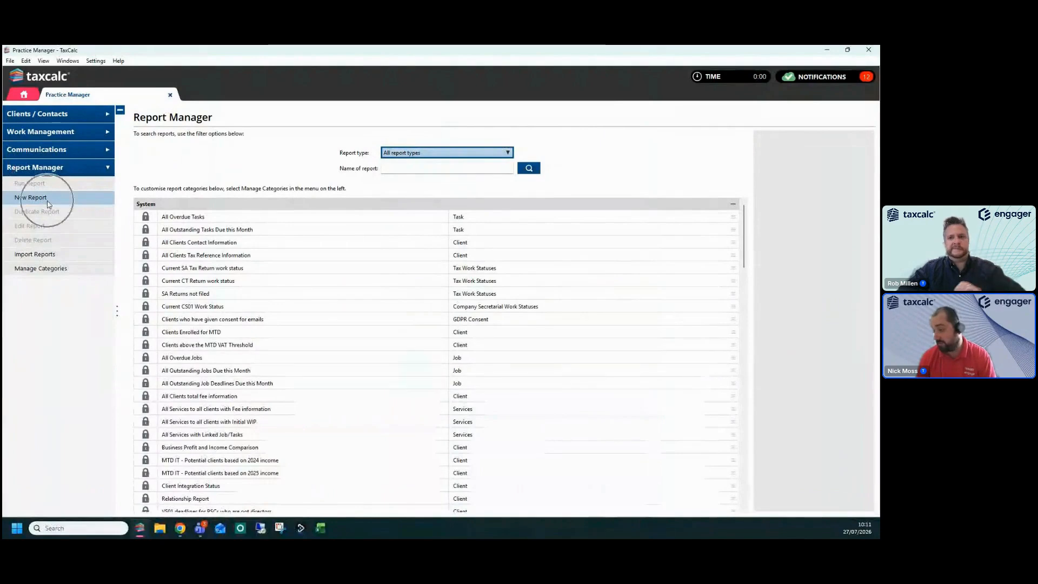
key(ctrl)
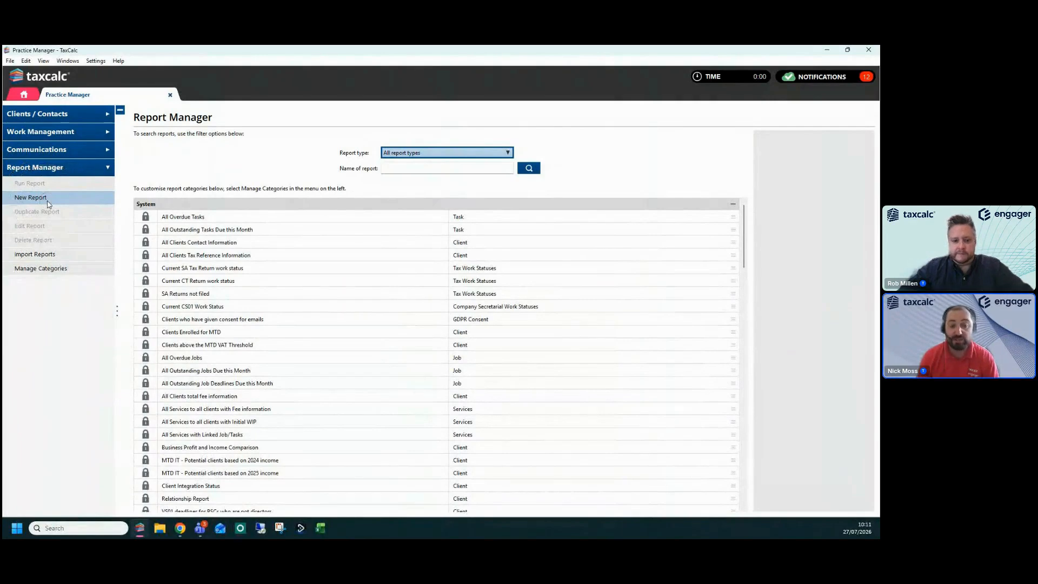
click(48, 202)
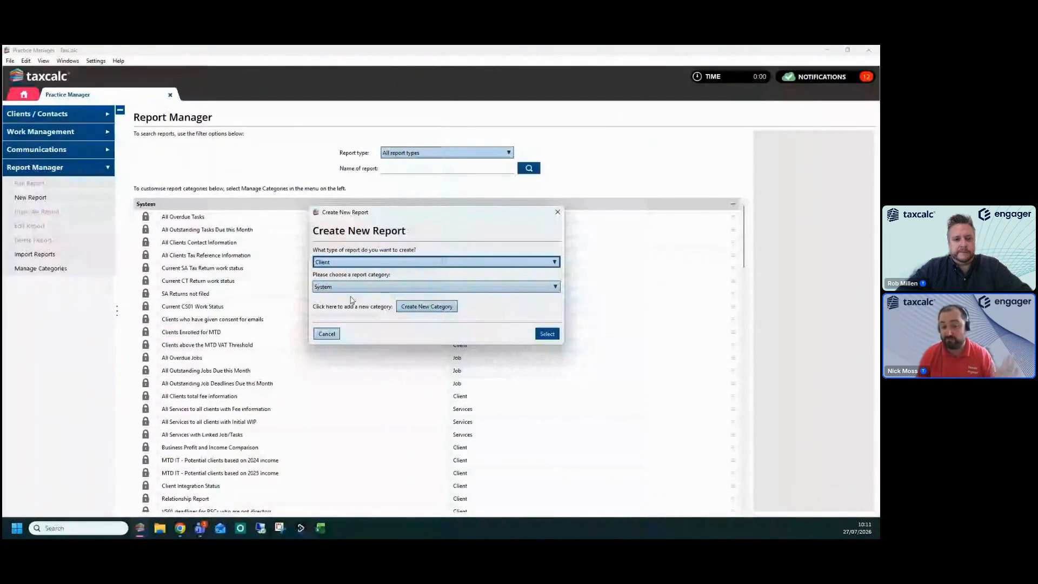
click(366, 288)
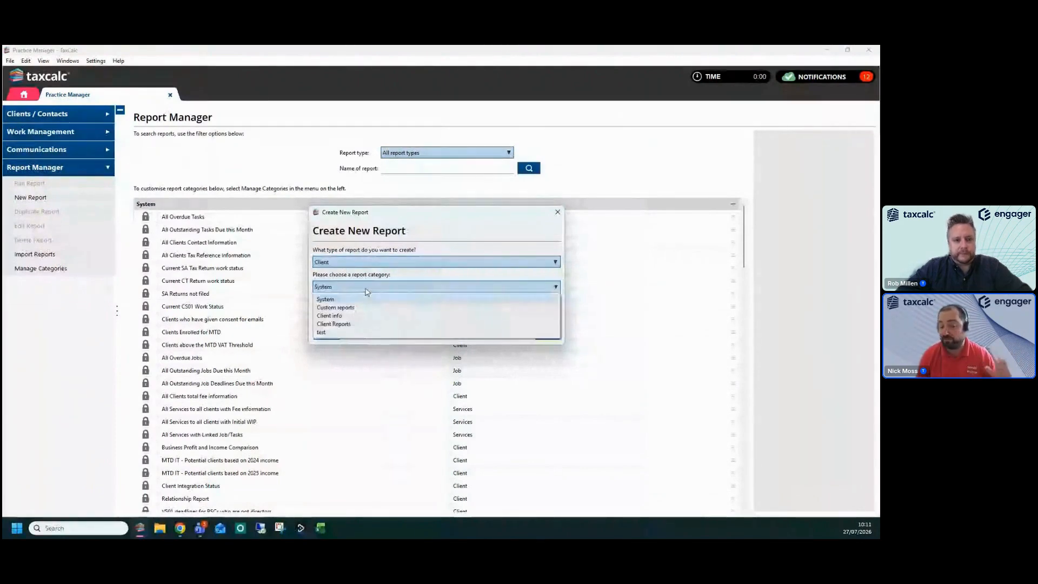
click(367, 298)
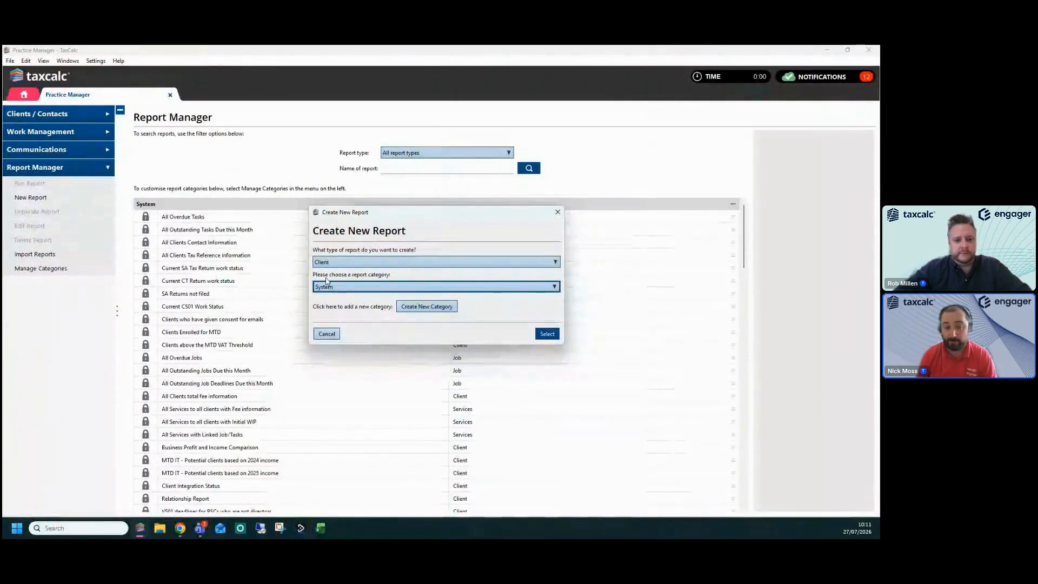
click(549, 335)
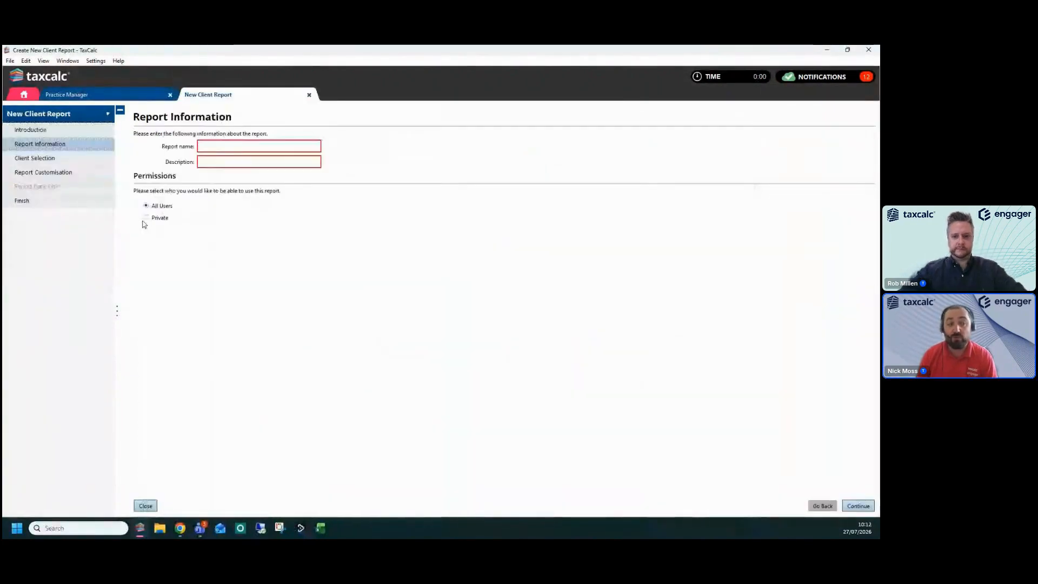
Enter POA July 2026 as both the report's name and its description.
click(45, 135)
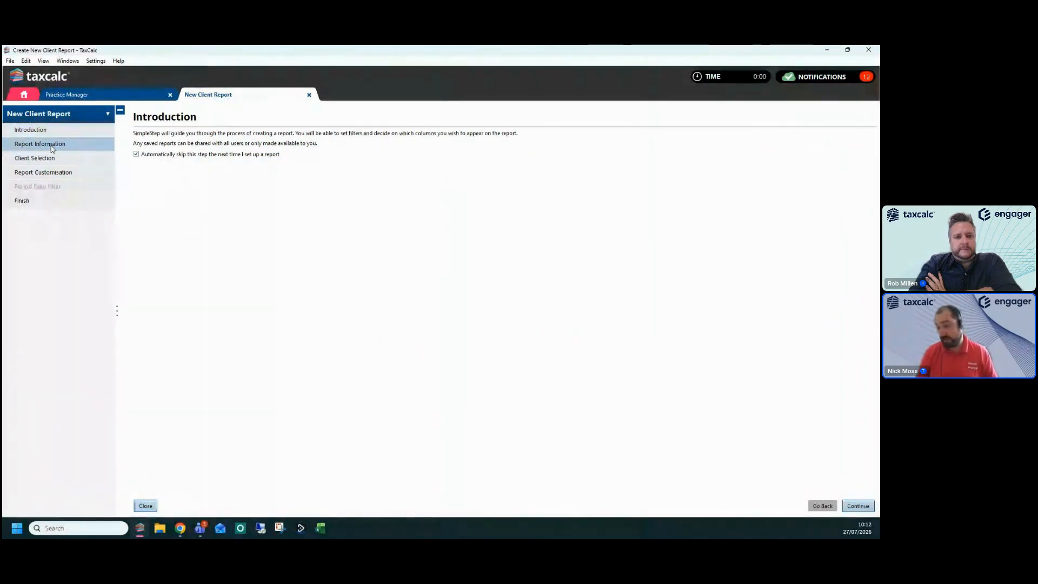
click(52, 148)
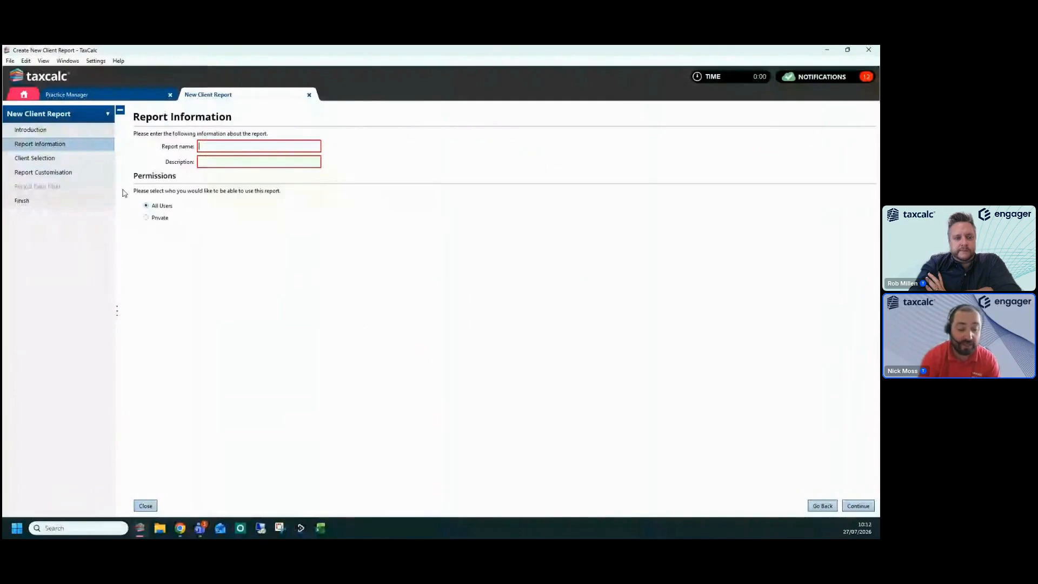
click(210, 146)
text(PO)
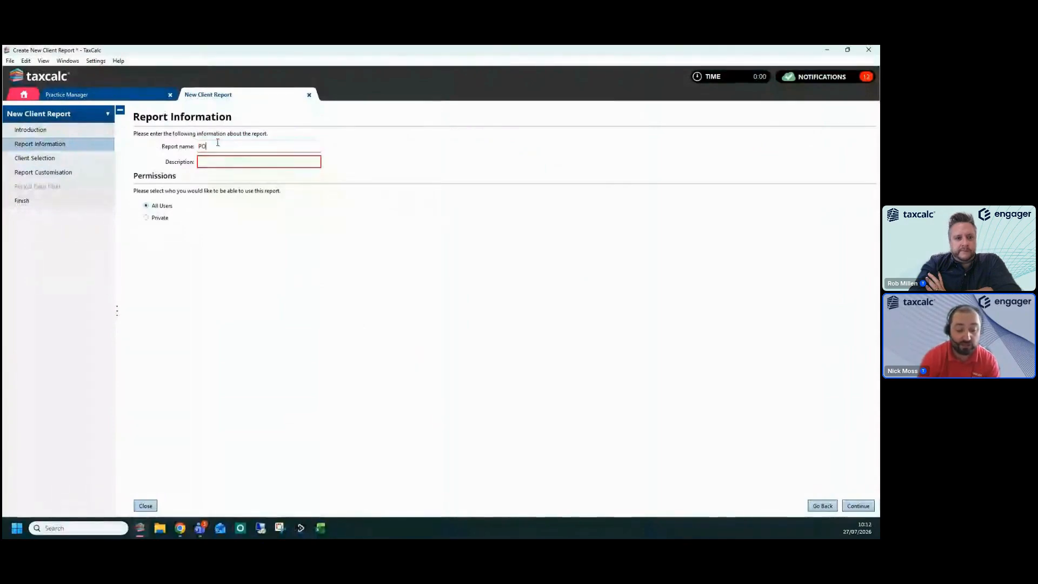
text(A July 2026)
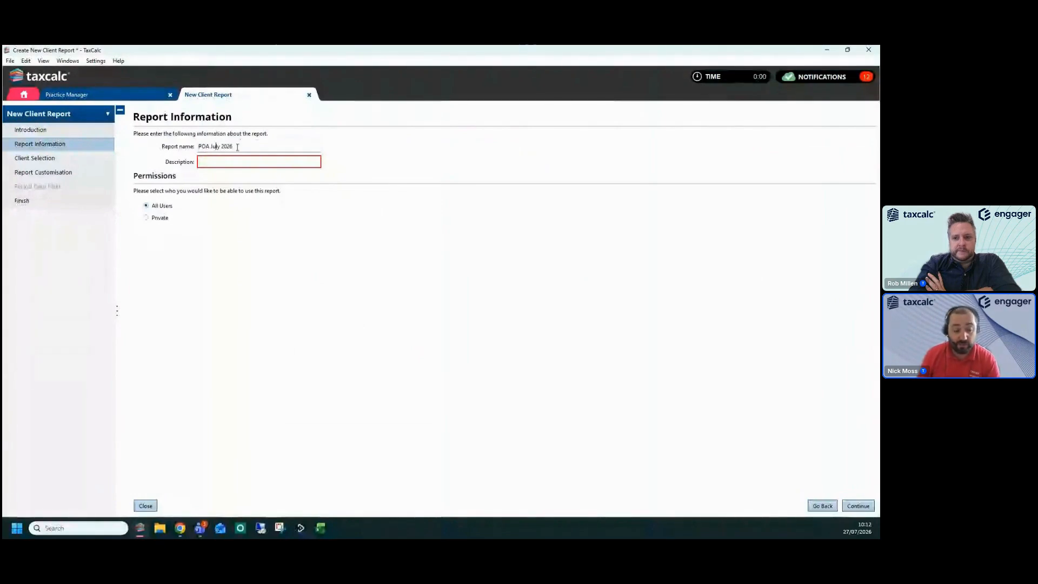
drag(238, 146, 158, 147)
key(ctrl+c)
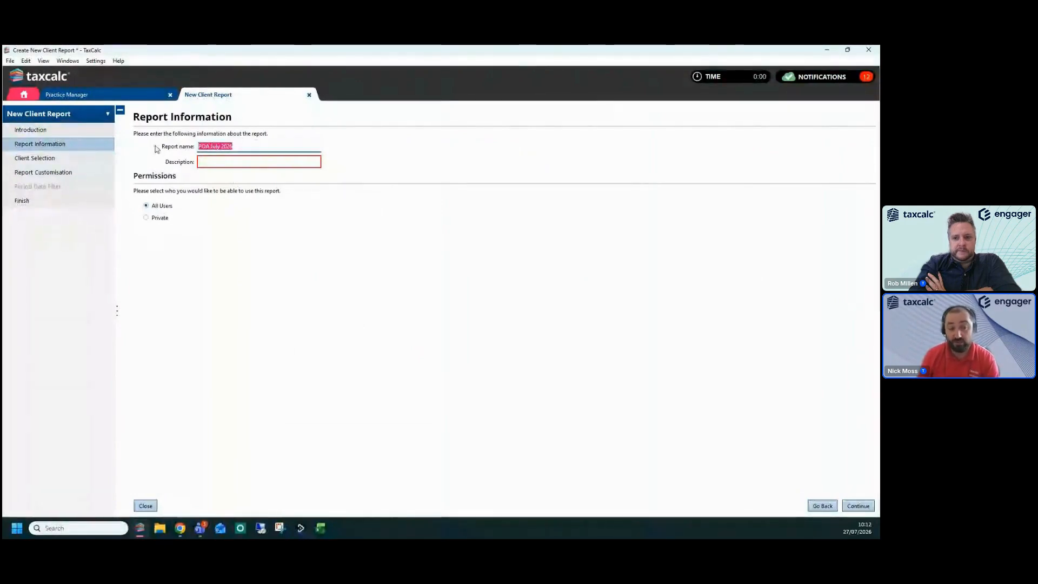
click(227, 163)
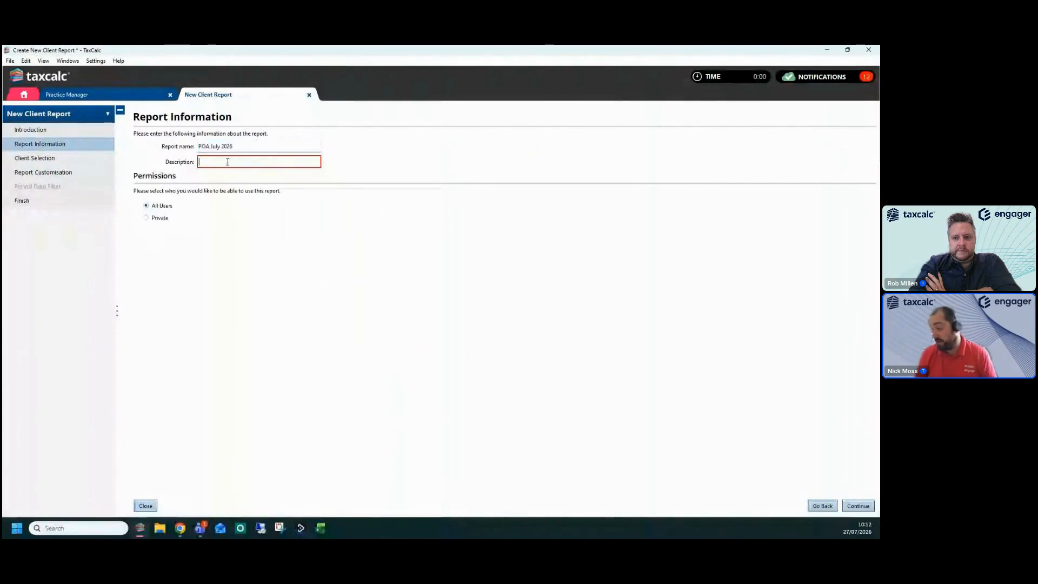
key(ctrl+v)
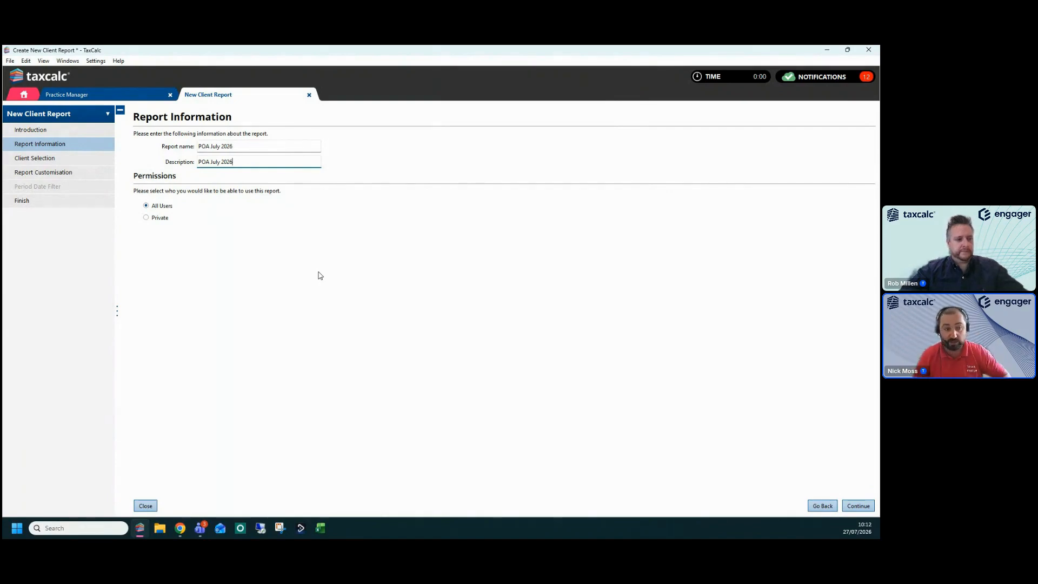
Set the report's client selection to Advanced (Data Mine) and start adding a condition to the query.
click(75, 160)
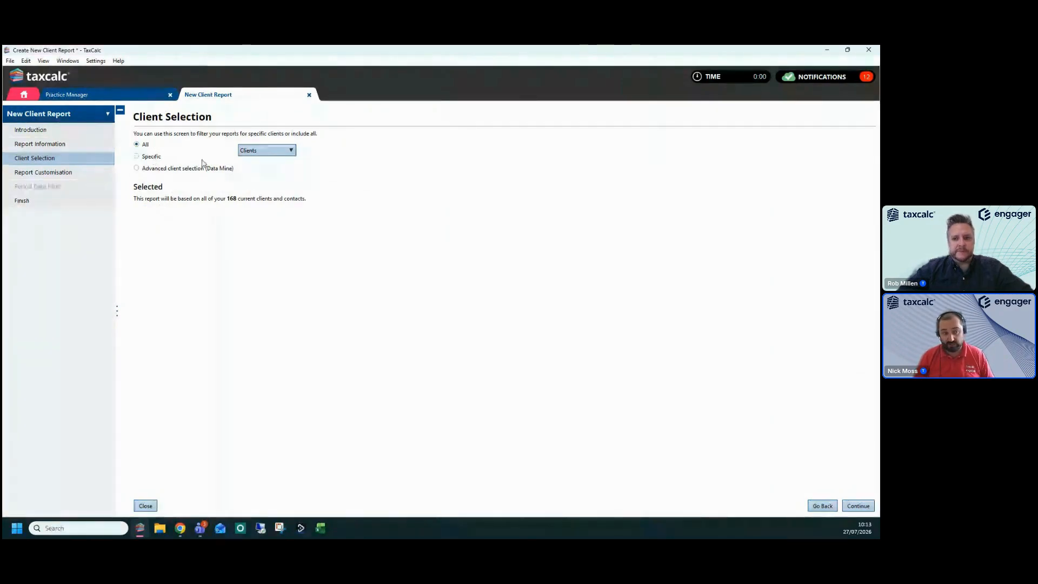
click(137, 168)
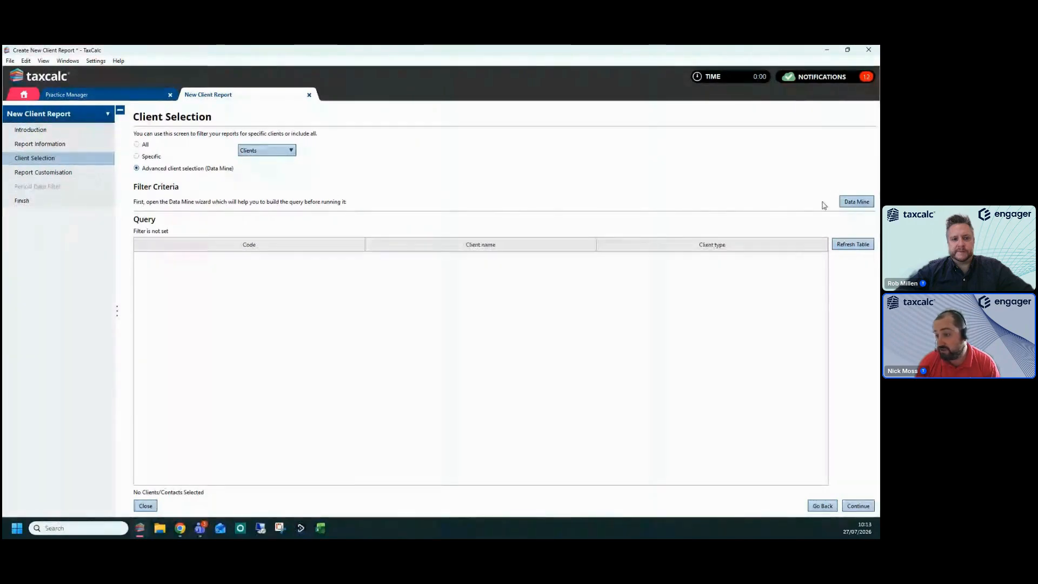
click(856, 203)
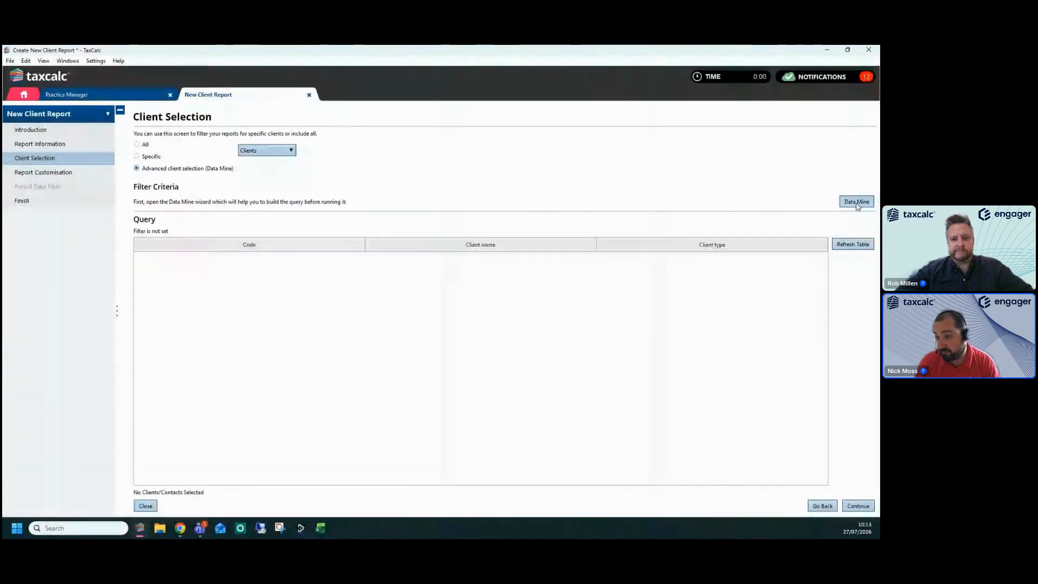
click(857, 205)
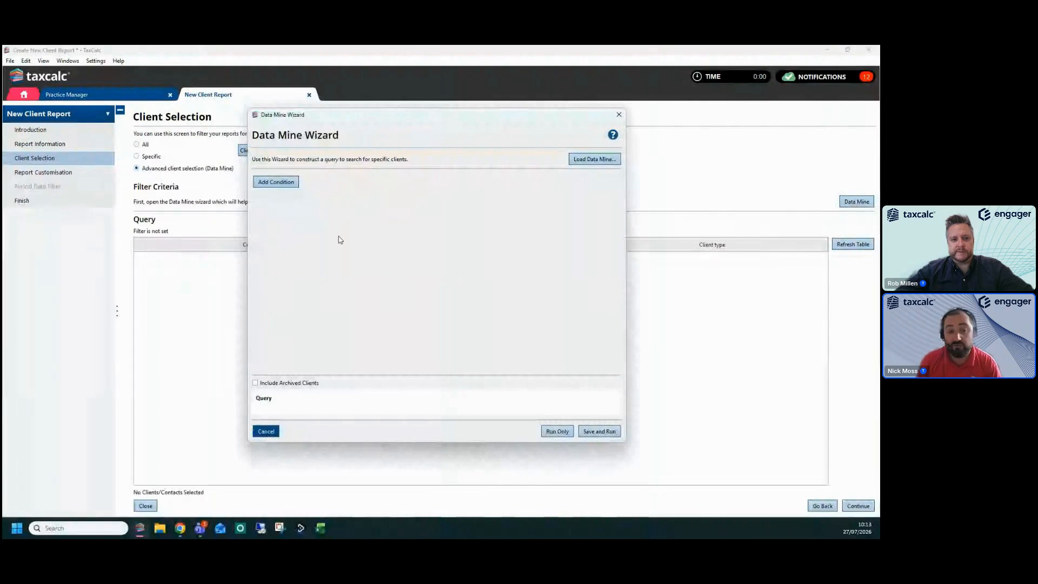
click(276, 184)
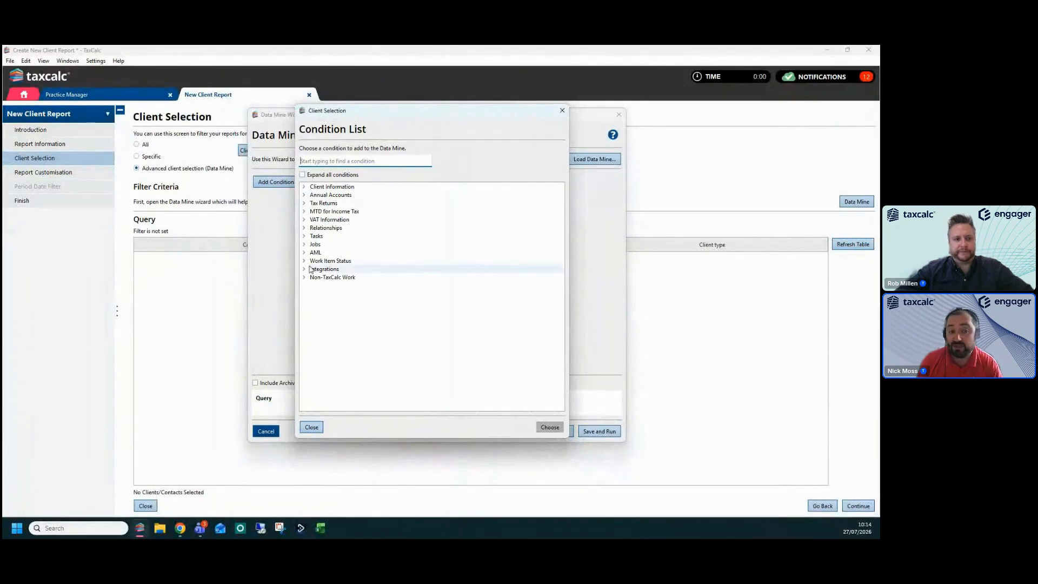
Examine the Client Information conditions available for the Data Mine, including the custom fields.
click(304, 187)
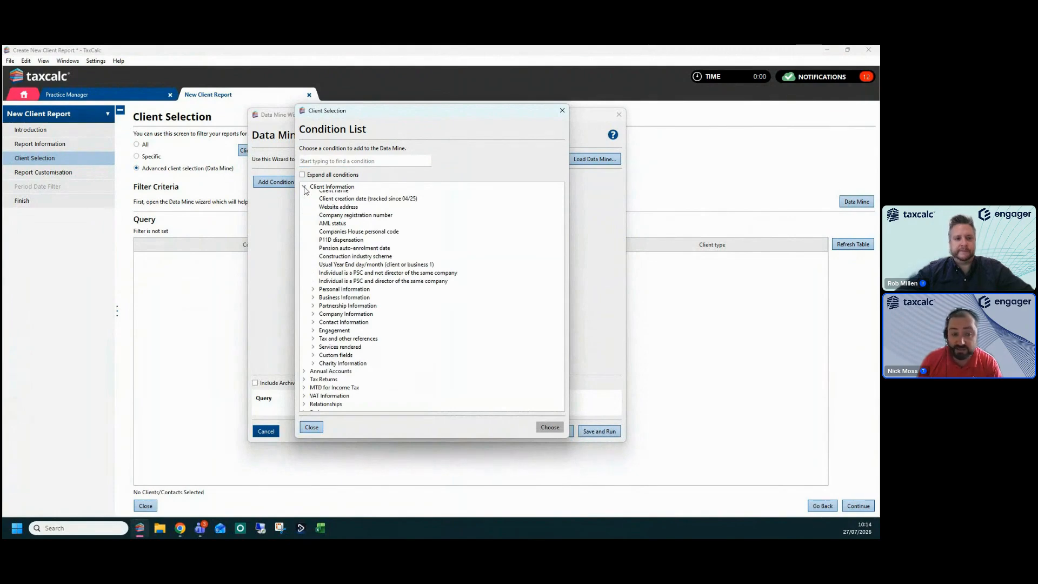
scroll(346, 205, up, 1)
click(362, 204)
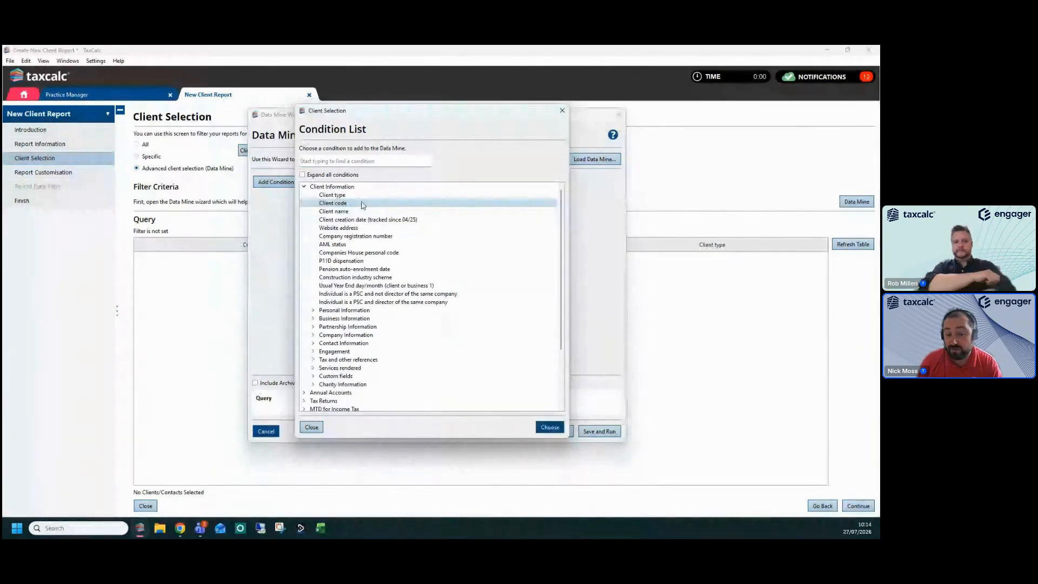
click(361, 212)
click(313, 376)
scroll(367, 377, down, 3)
scroll(368, 377, up, 3)
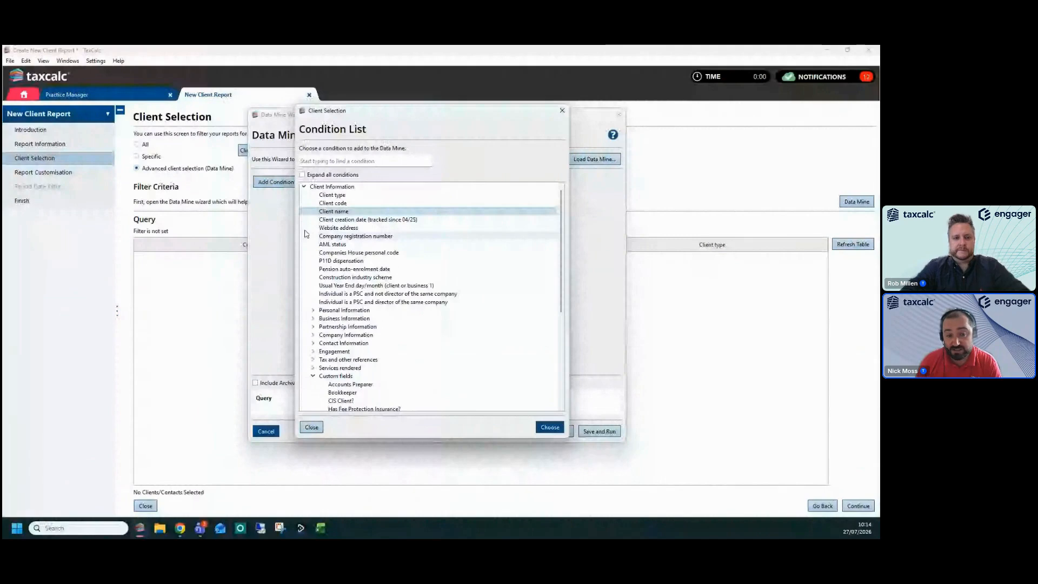
click(304, 187)
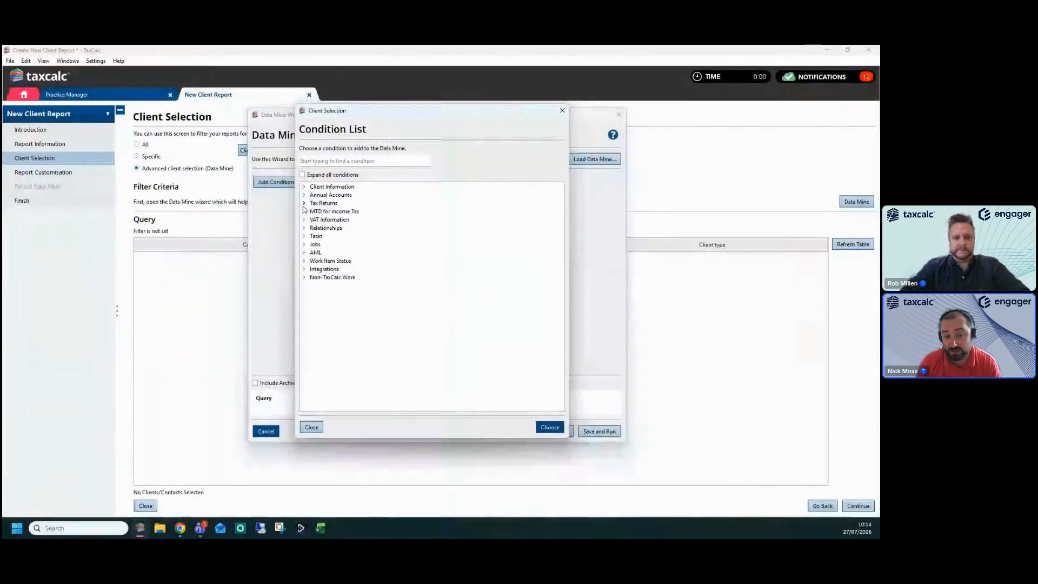
Add the 2025 Personal Tax condition Payments on Account due next year (July) to the Data Mine query.
click(304, 203)
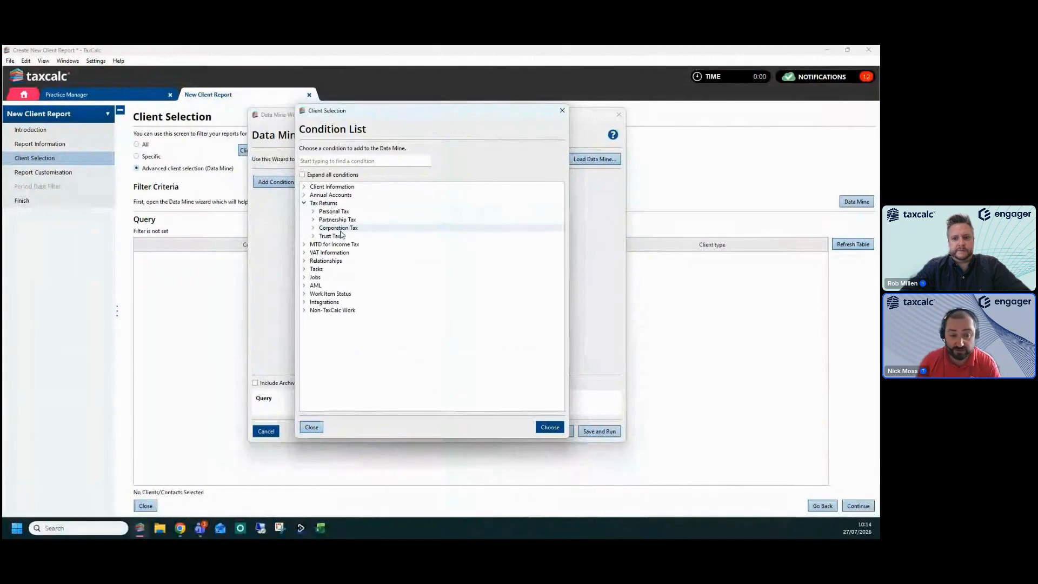
click(313, 212)
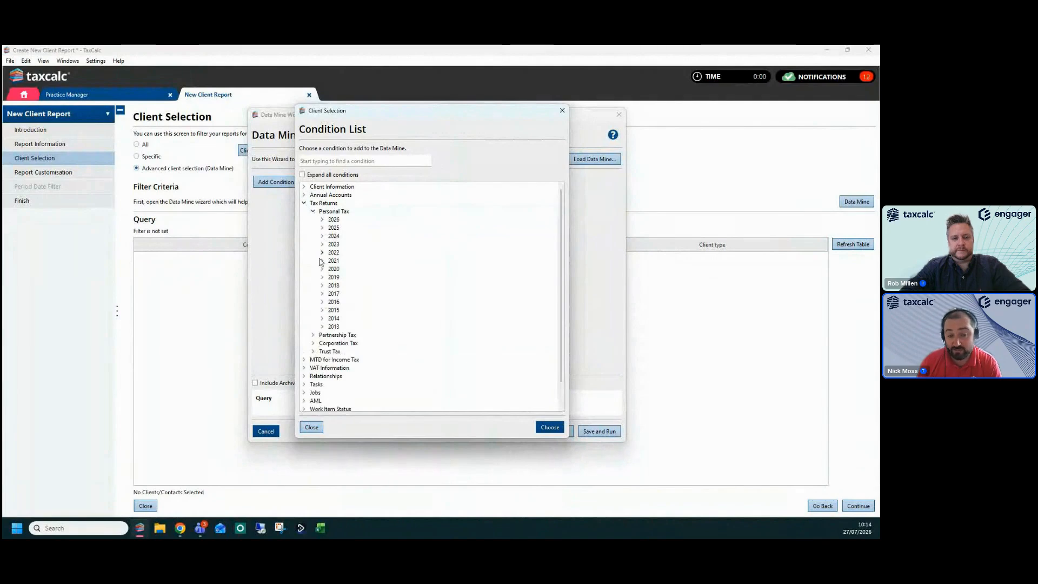
click(323, 228)
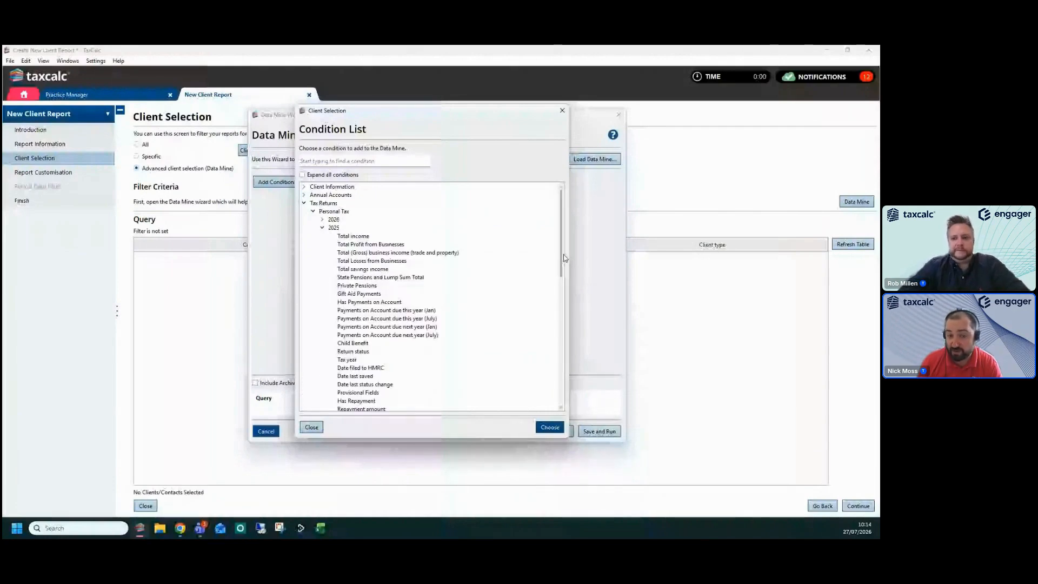
scroll(564, 258, down, 1)
drag(560, 266, 561, 274)
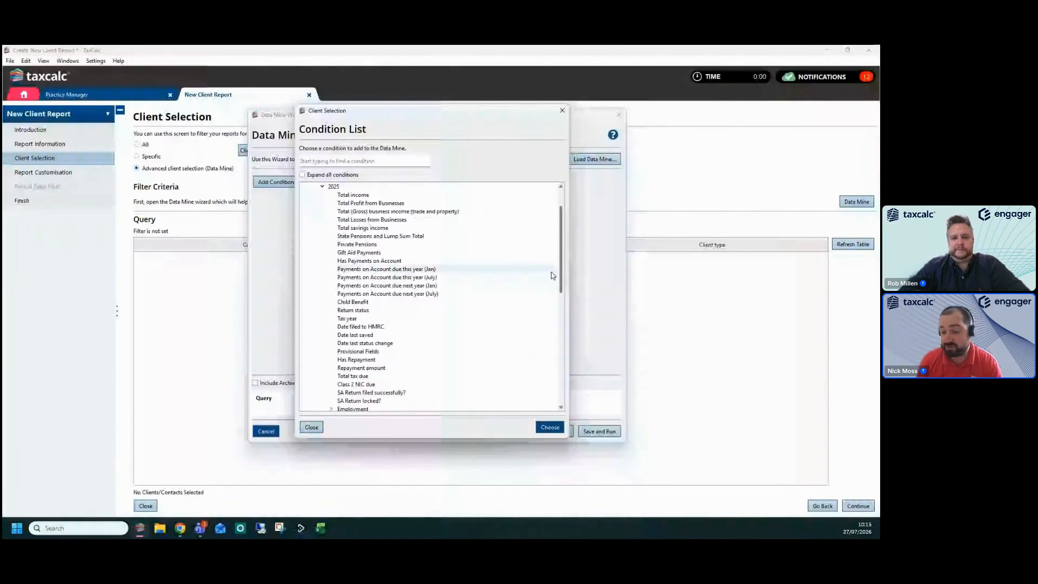
click(377, 197)
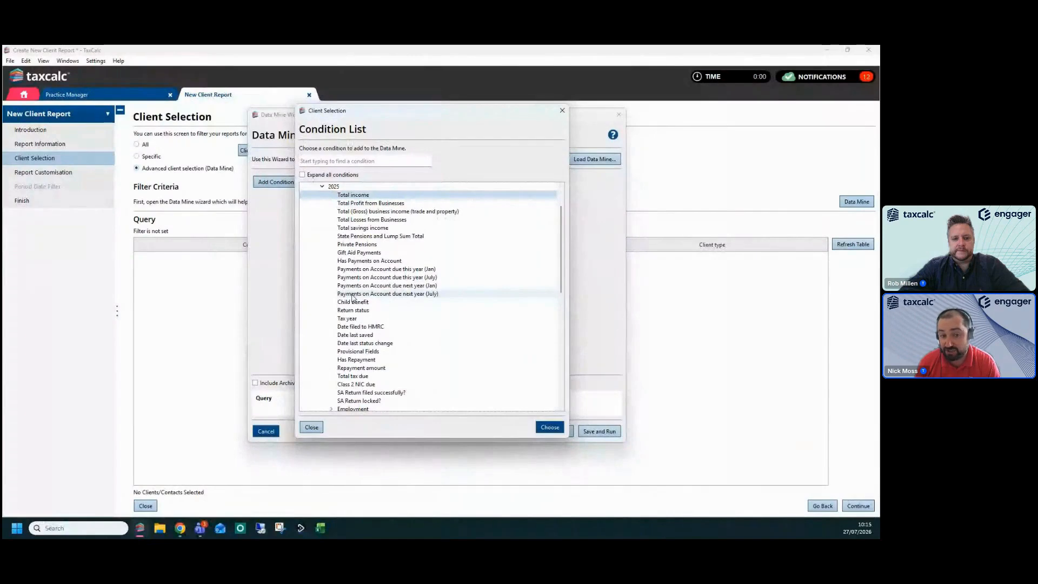
click(357, 295)
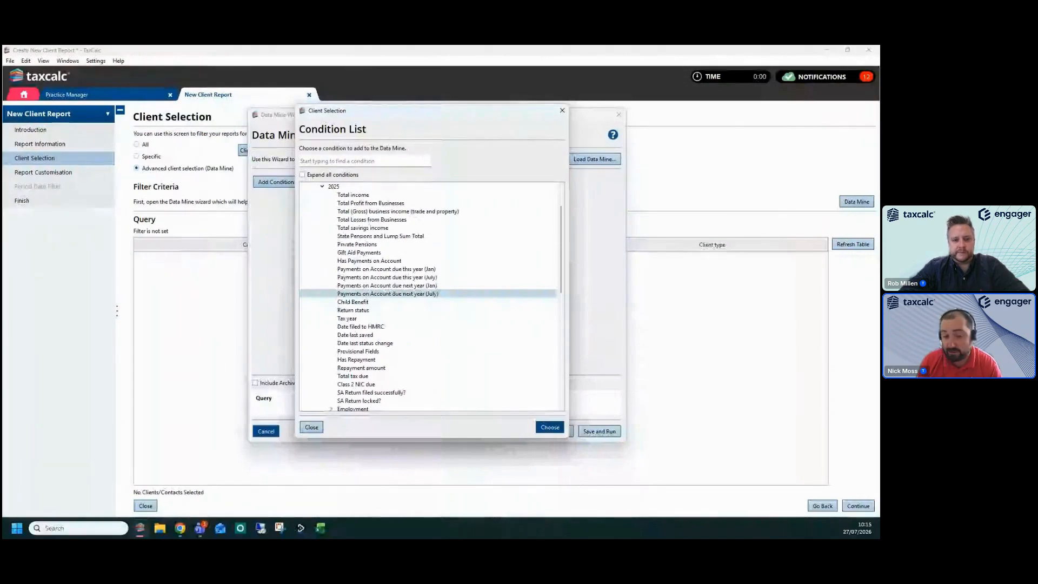
double_click(454, 298)
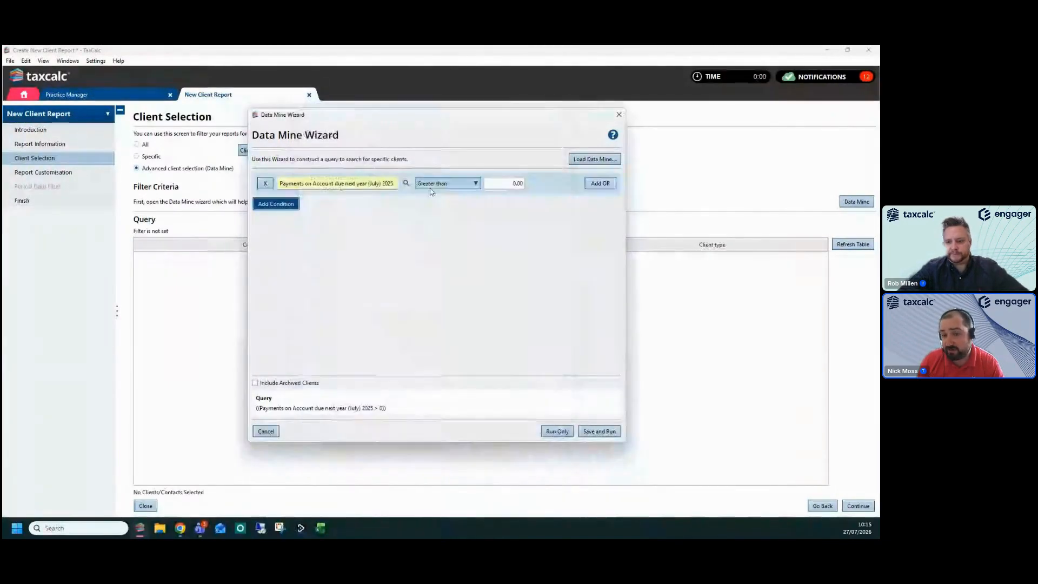
Set the payments on account condition to greater than 0, run the query without saving it, and review the matching clients.
click(515, 184)
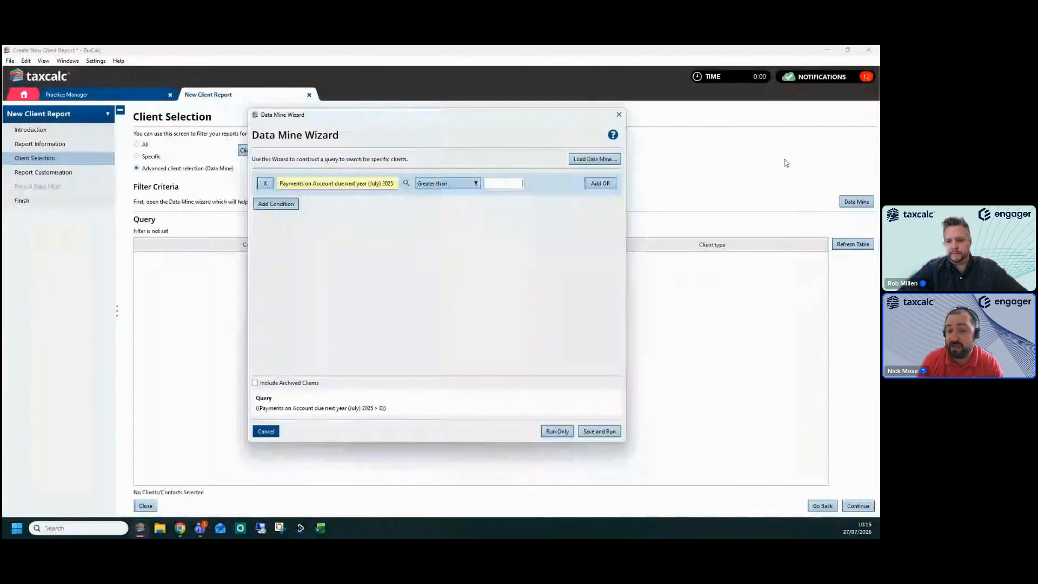
text(0)
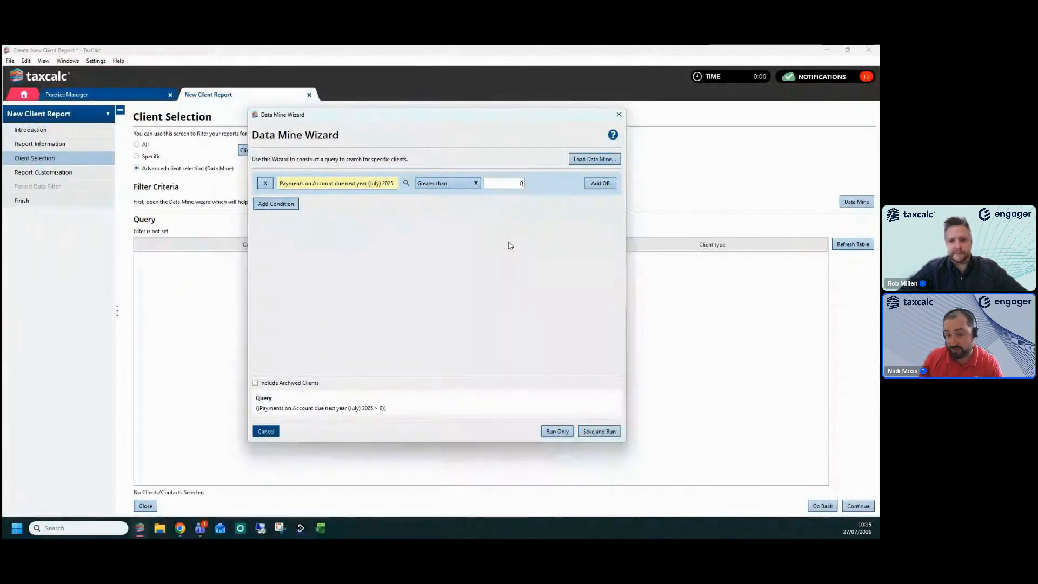
click(508, 246)
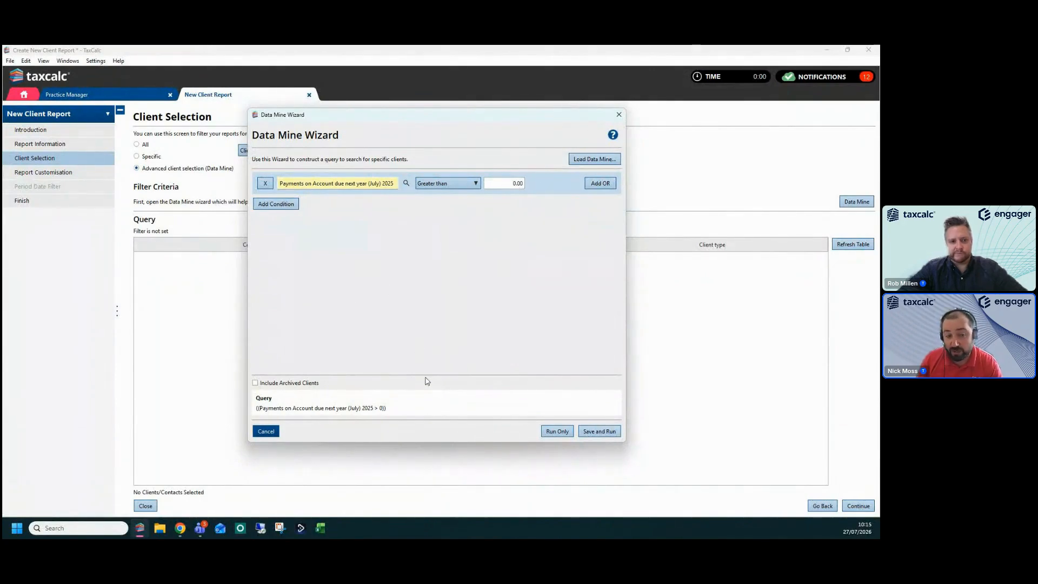
click(558, 433)
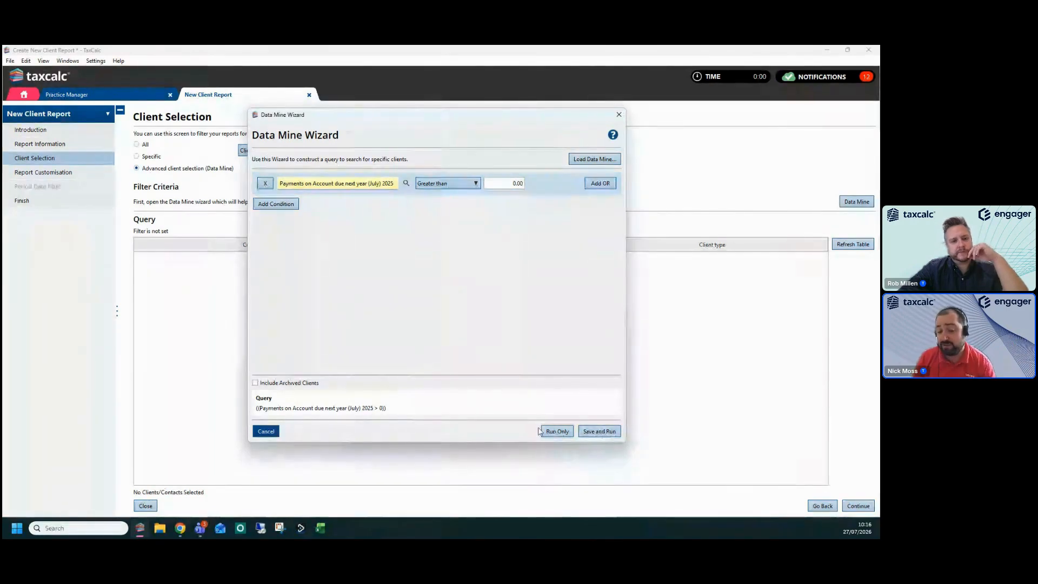
click(557, 432)
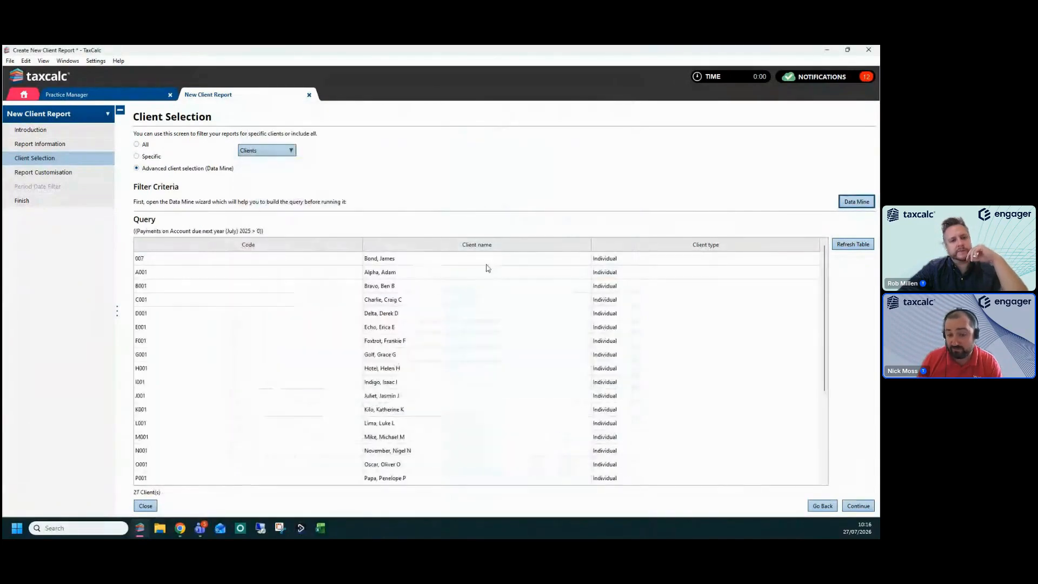
scroll(453, 276, down, 3)
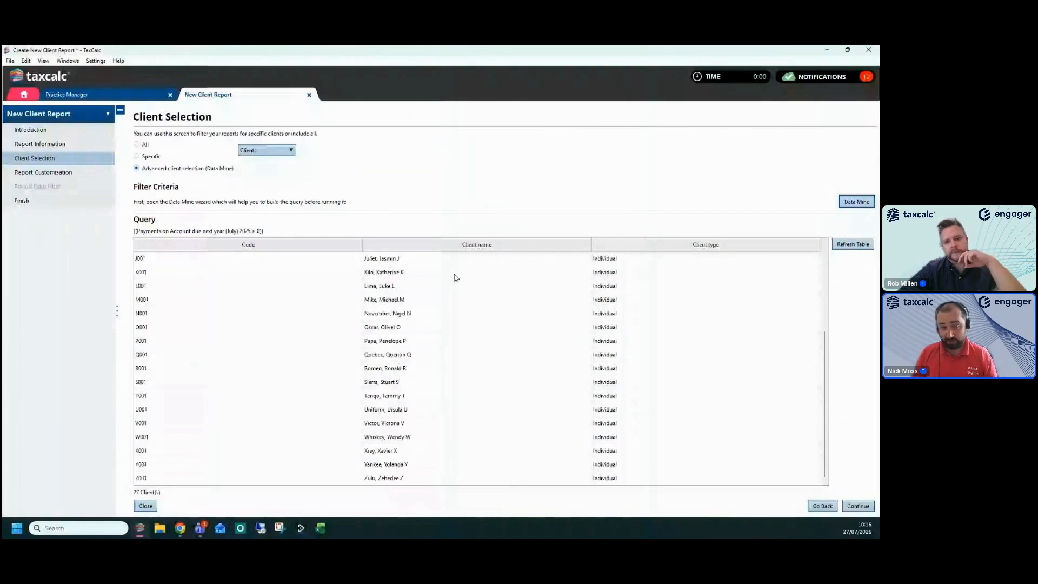
scroll(441, 325, up, 3)
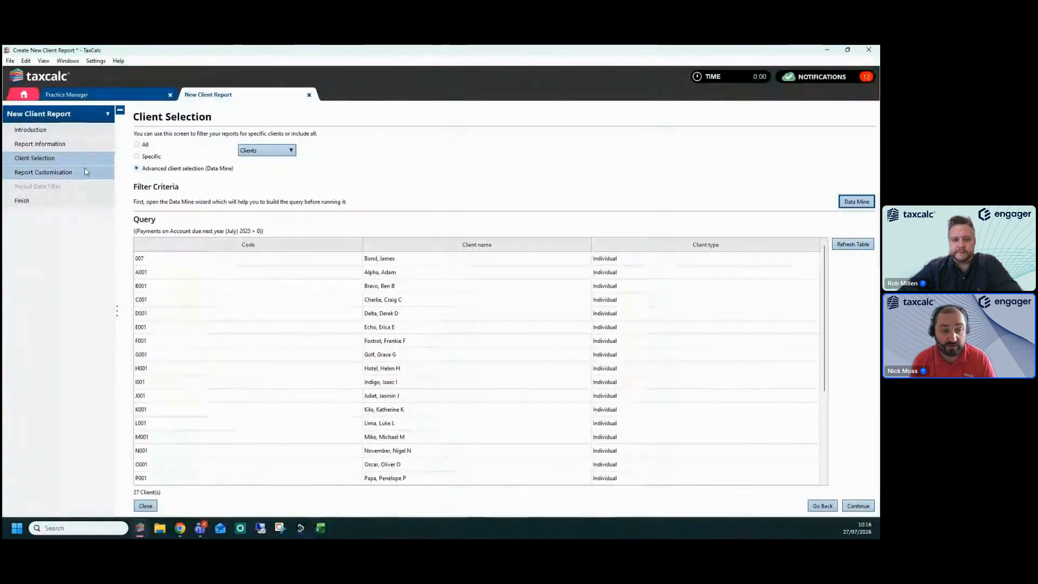
Add the Client code and Client name columns from Client Information to the report's customisation.
click(56, 173)
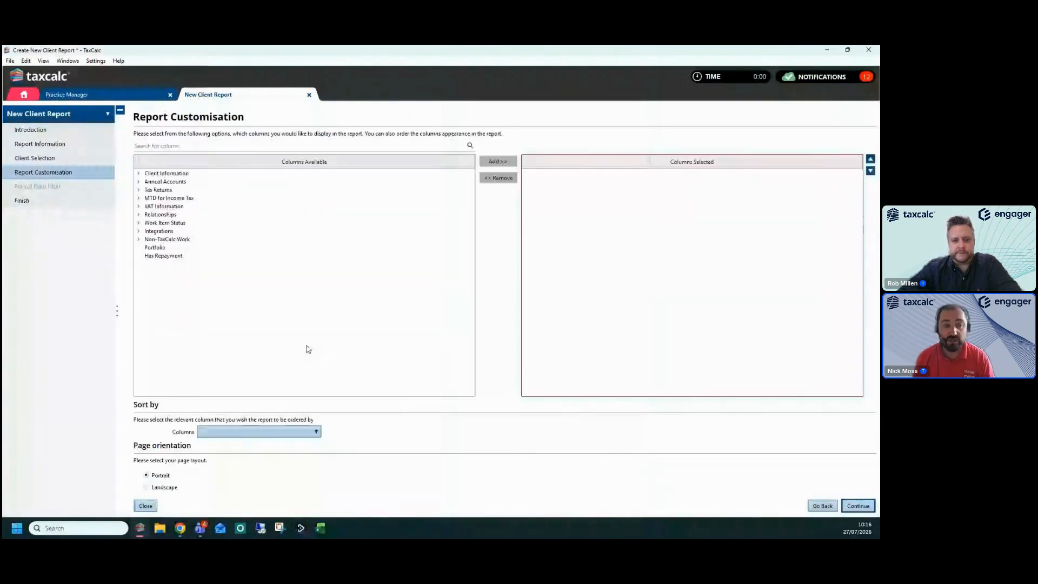
click(139, 174)
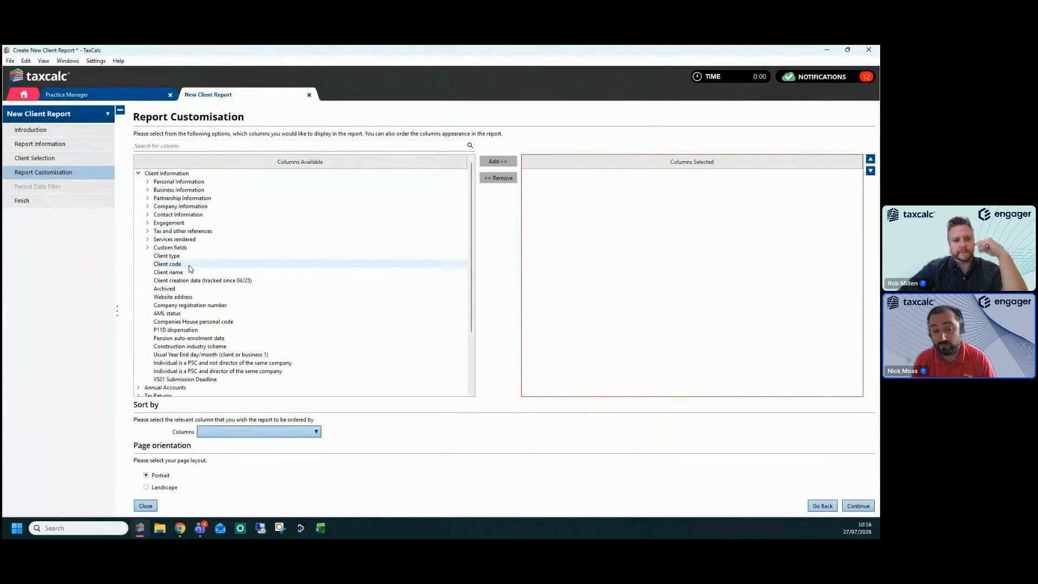
double_click(165, 264)
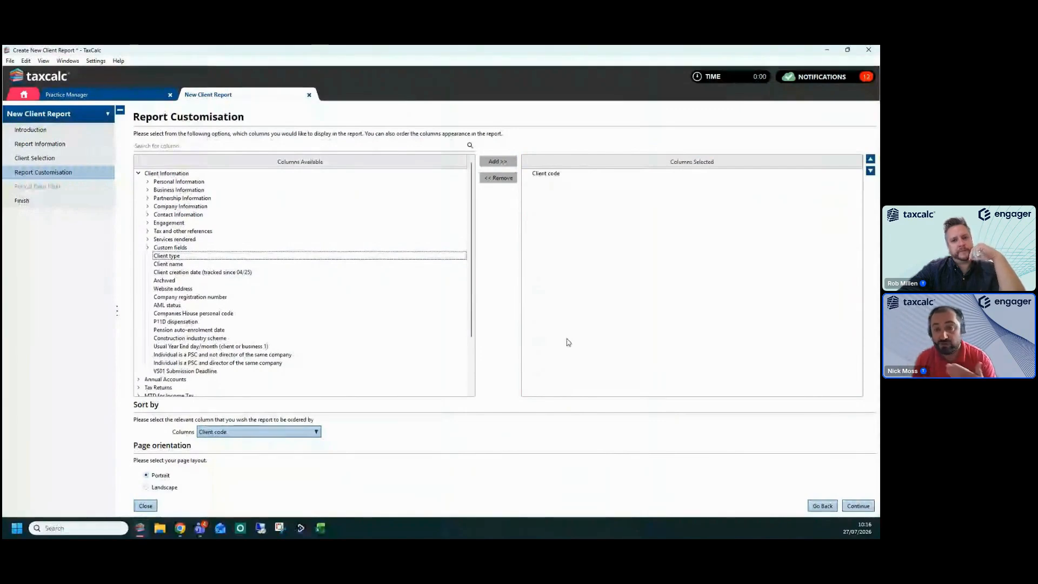
click(185, 265)
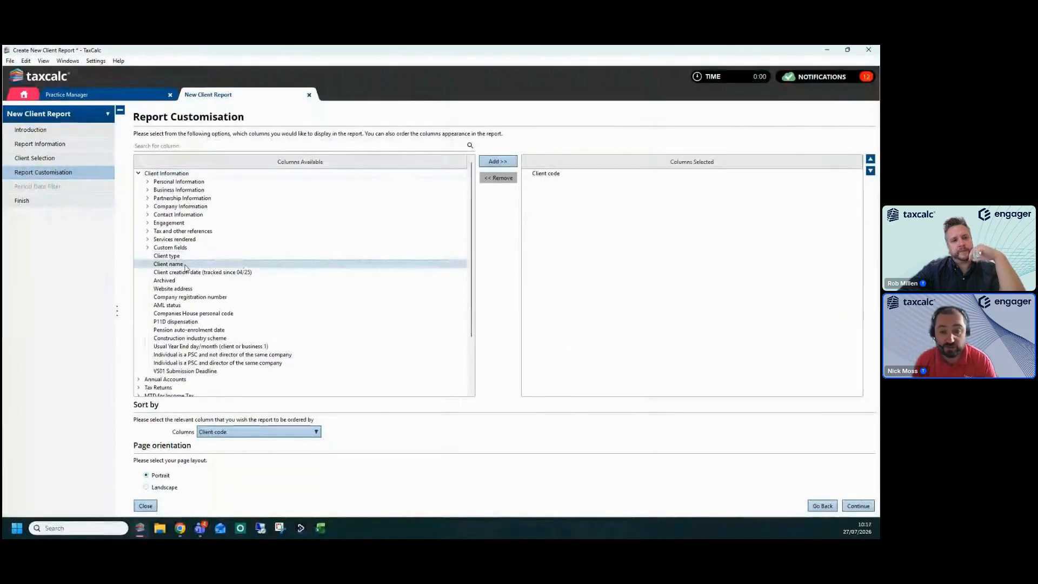
double_click(186, 265)
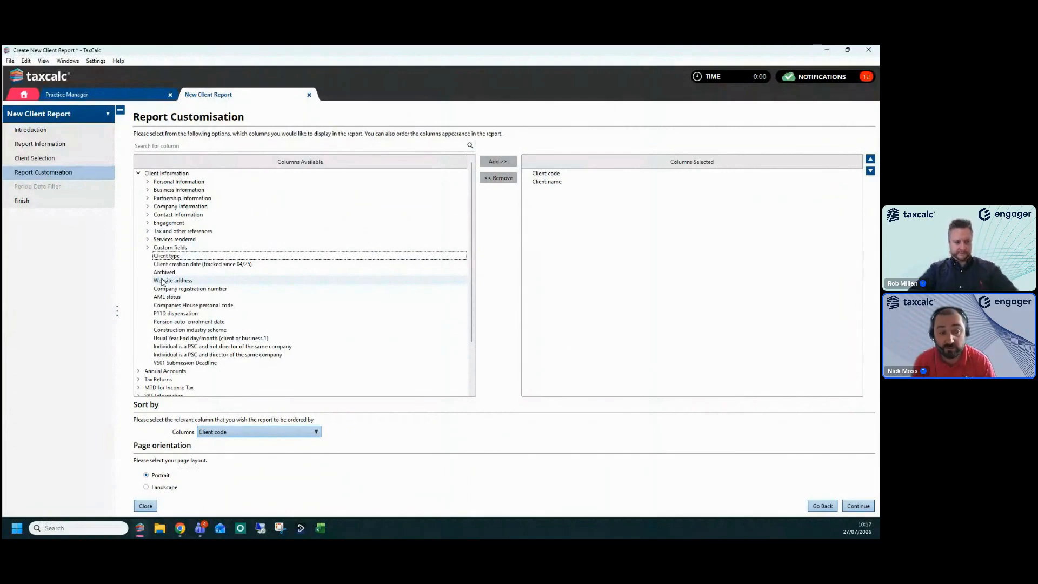
click(138, 173)
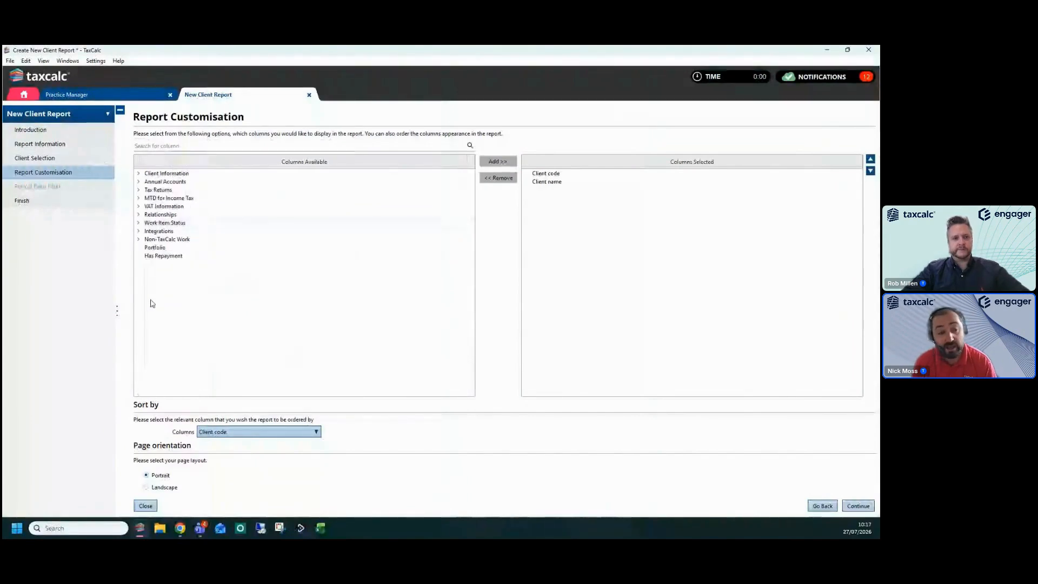
Add the 2025 Personal Tax column Payments on Account due next year (July) to the report.
click(139, 190)
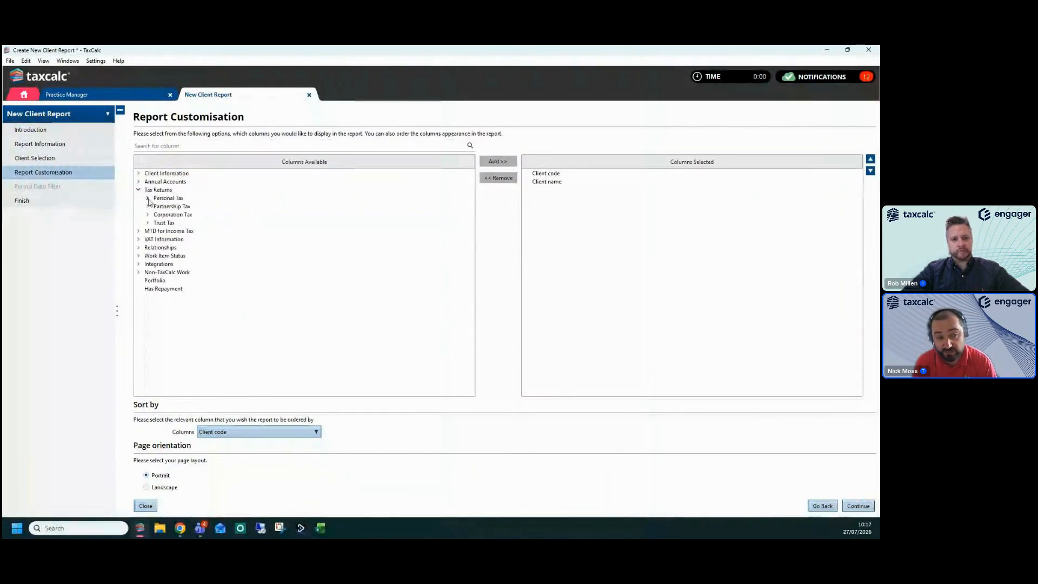
click(147, 198)
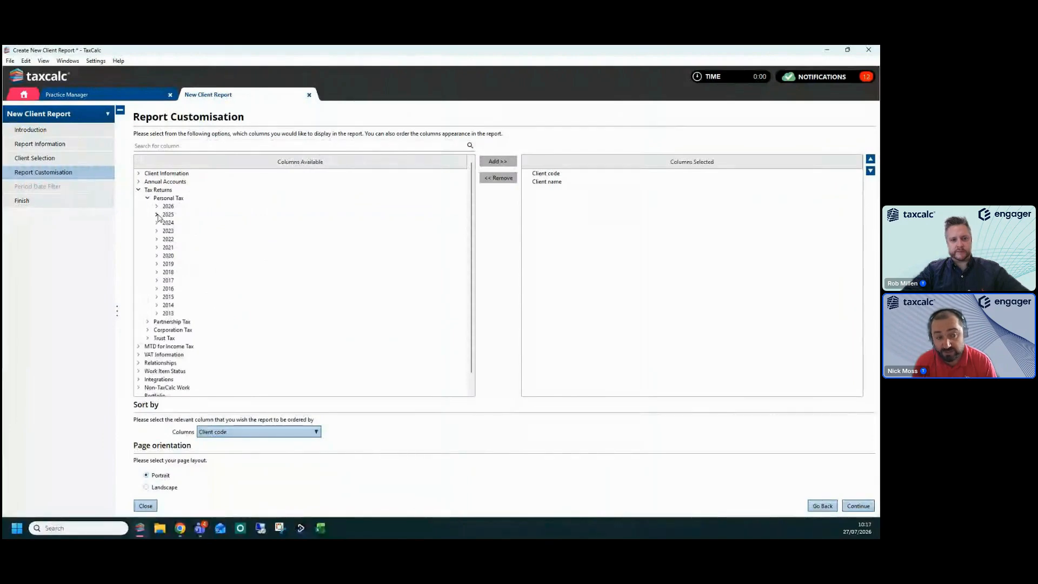
click(157, 216)
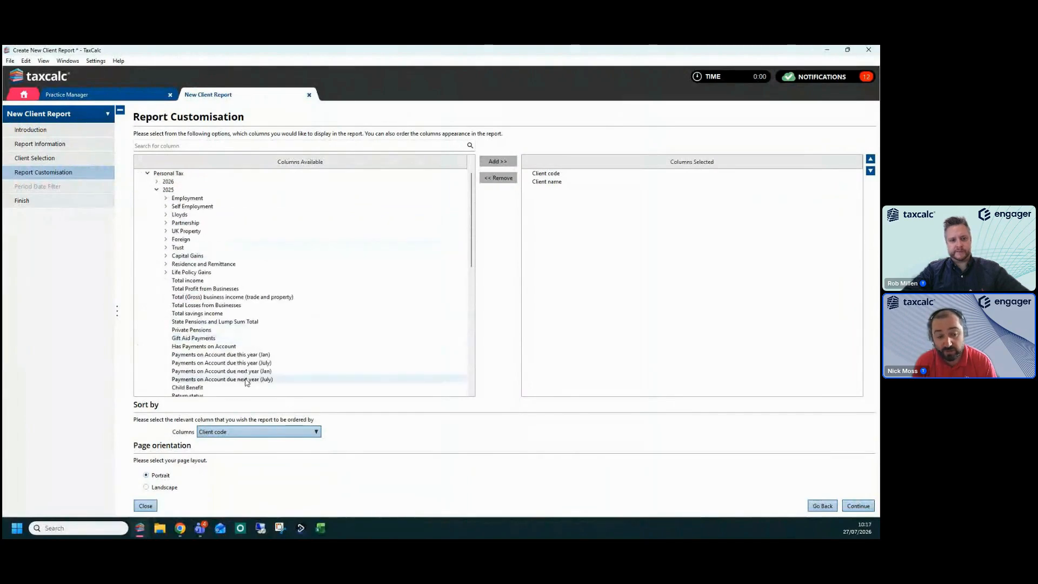
scroll(251, 378, down, 2)
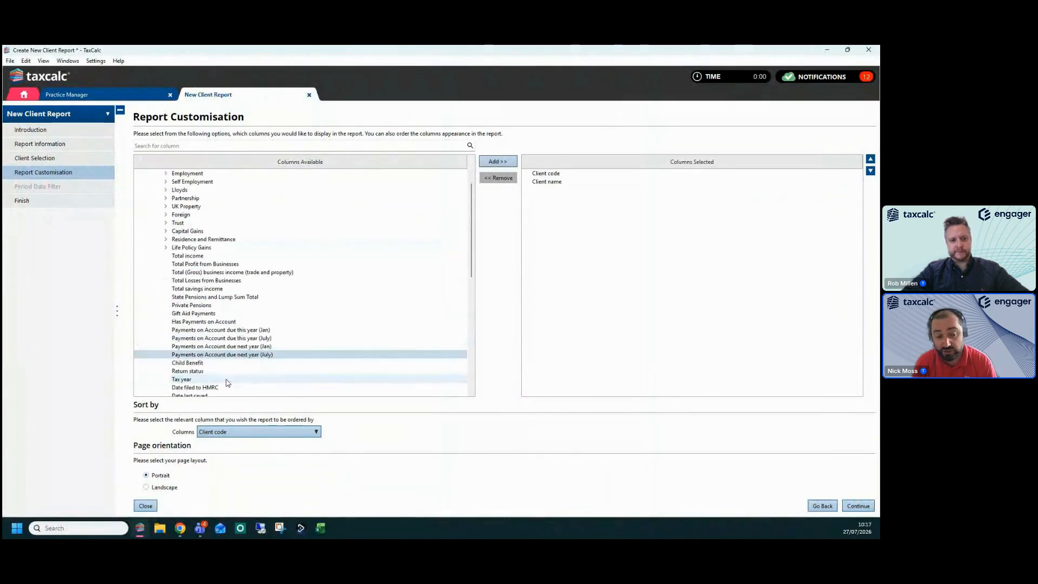
double_click(272, 355)
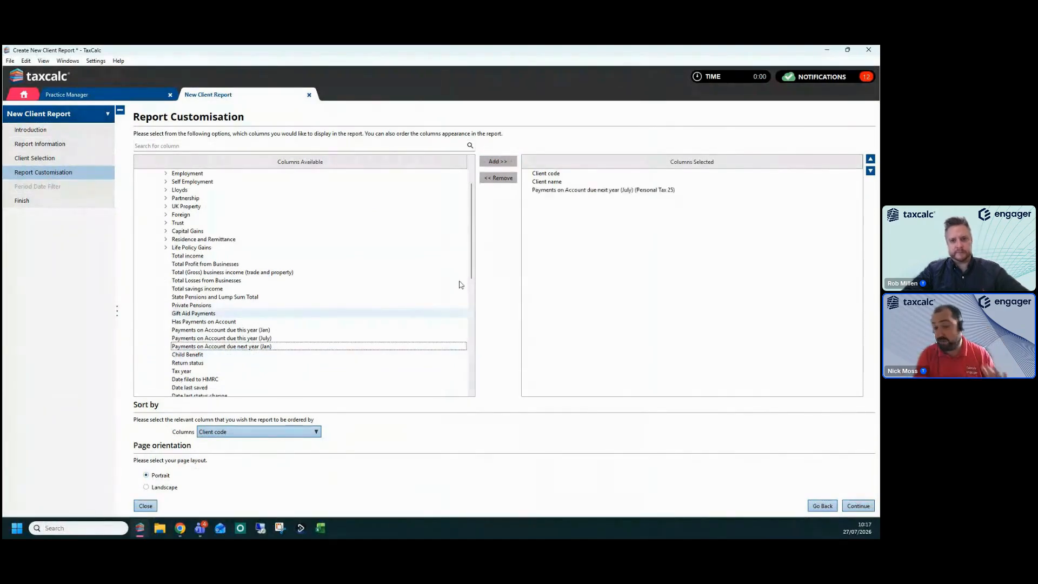
click(623, 303)
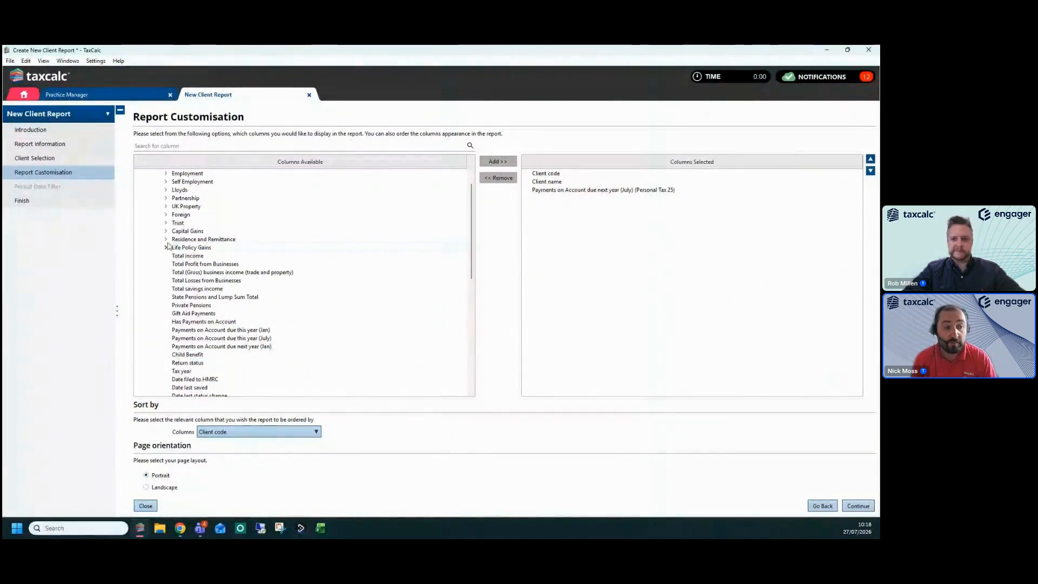
Review the other Client Information and 2025 Personal Tax columns available for the report.
click(38, 172)
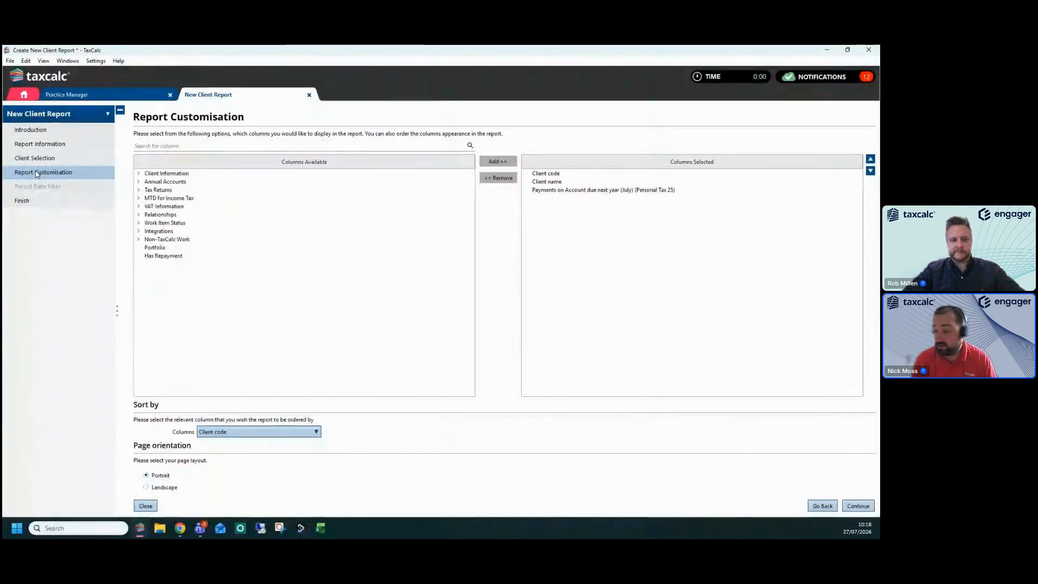
click(139, 174)
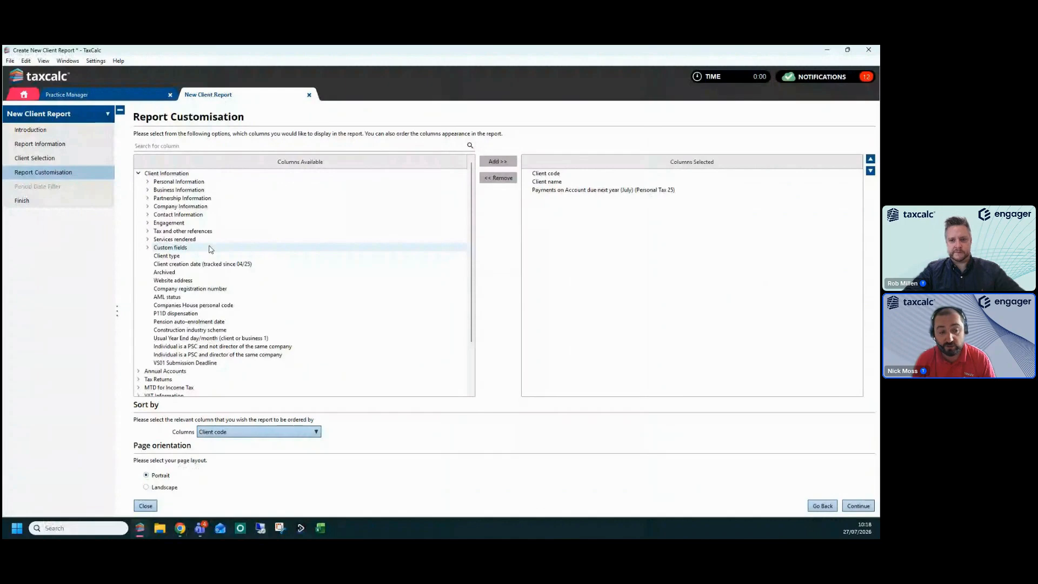
scroll(211, 248, down, 10)
scroll(233, 297, down, 1)
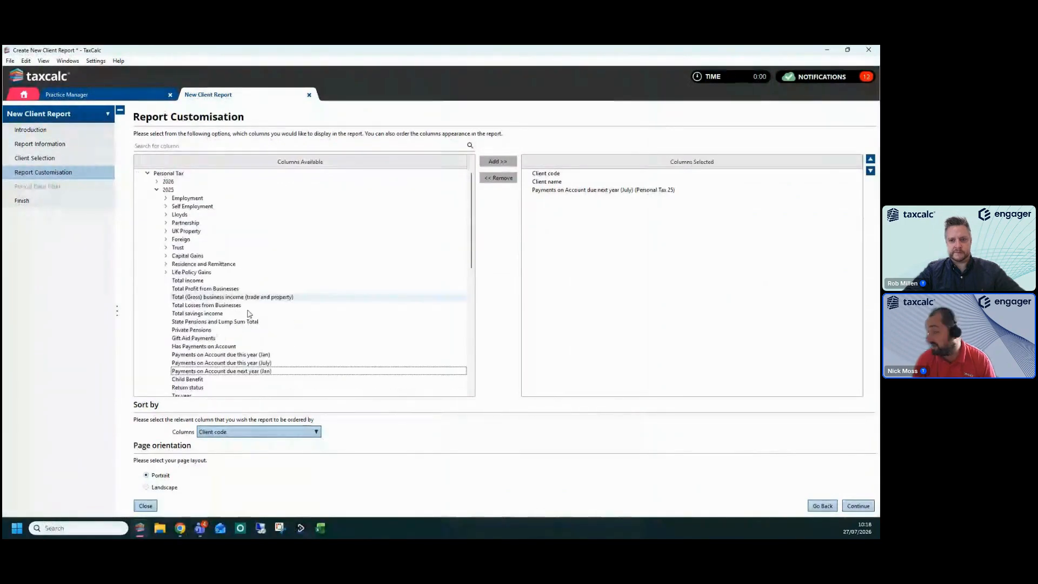
click(237, 372)
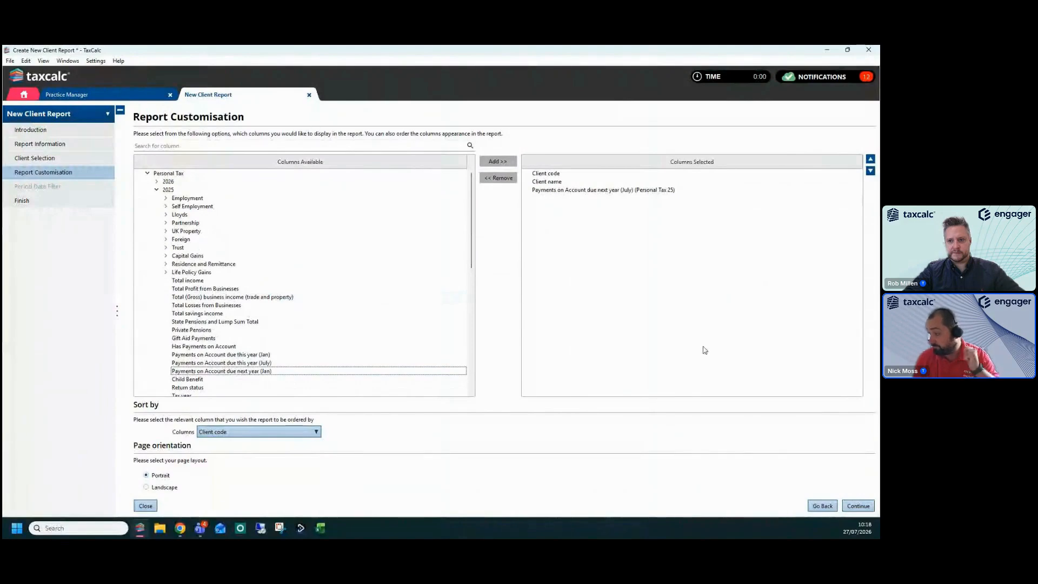
Keep the report sorted by Client code, finish and save it, and run it straight away.
click(209, 433)
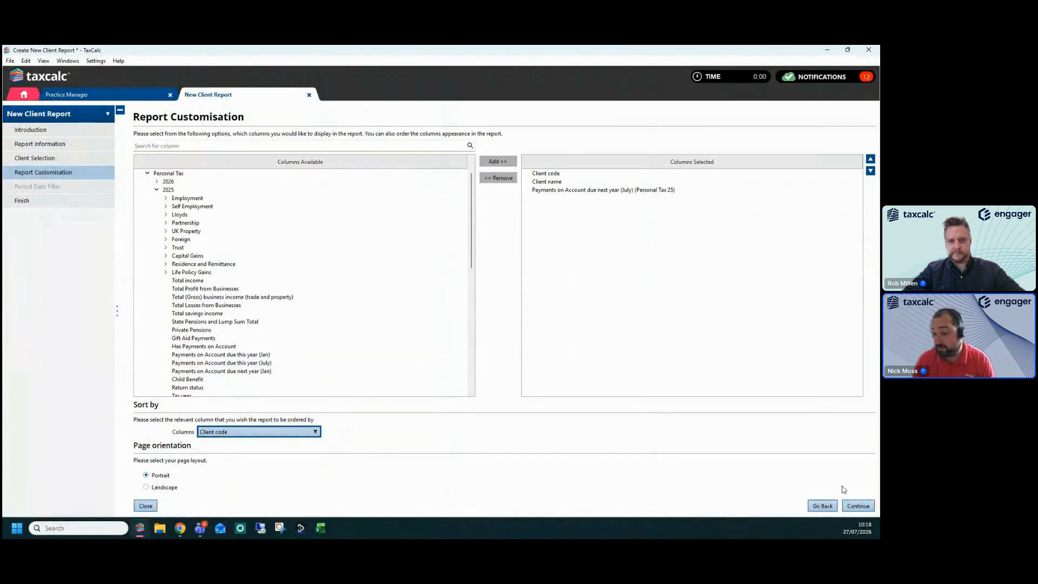
click(856, 508)
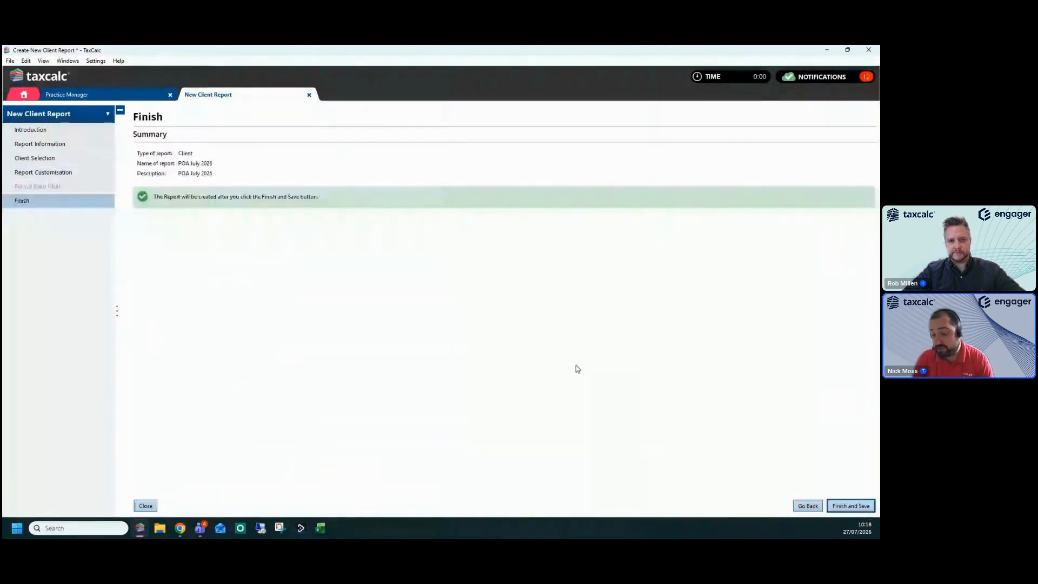
click(851, 507)
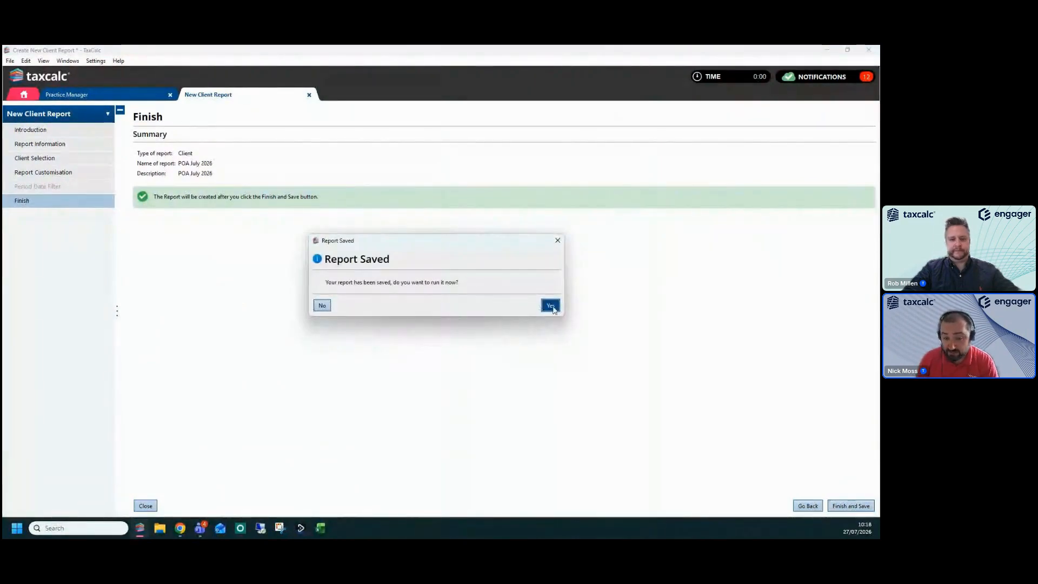
click(551, 306)
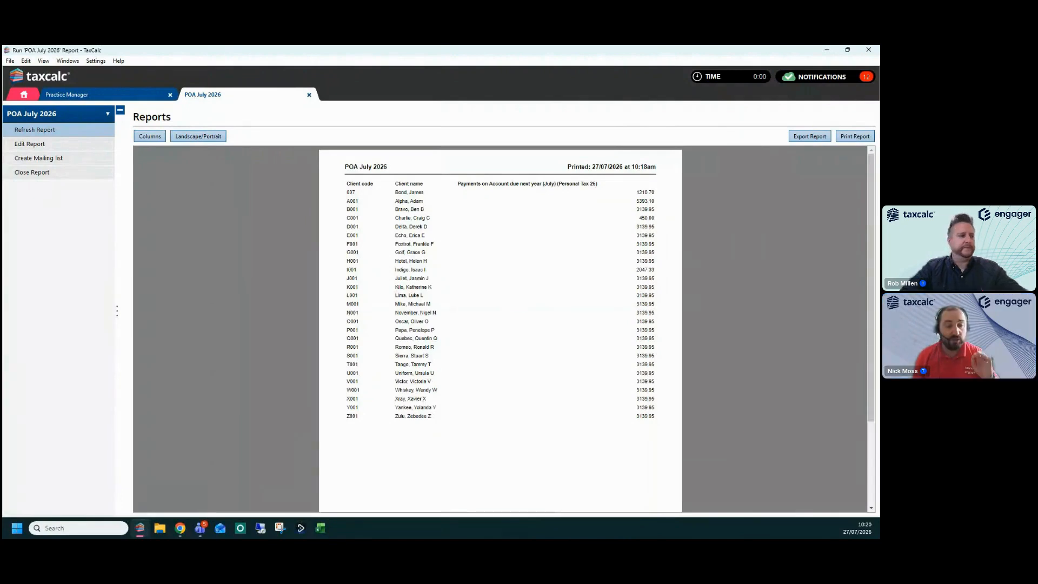
click(492, 339)
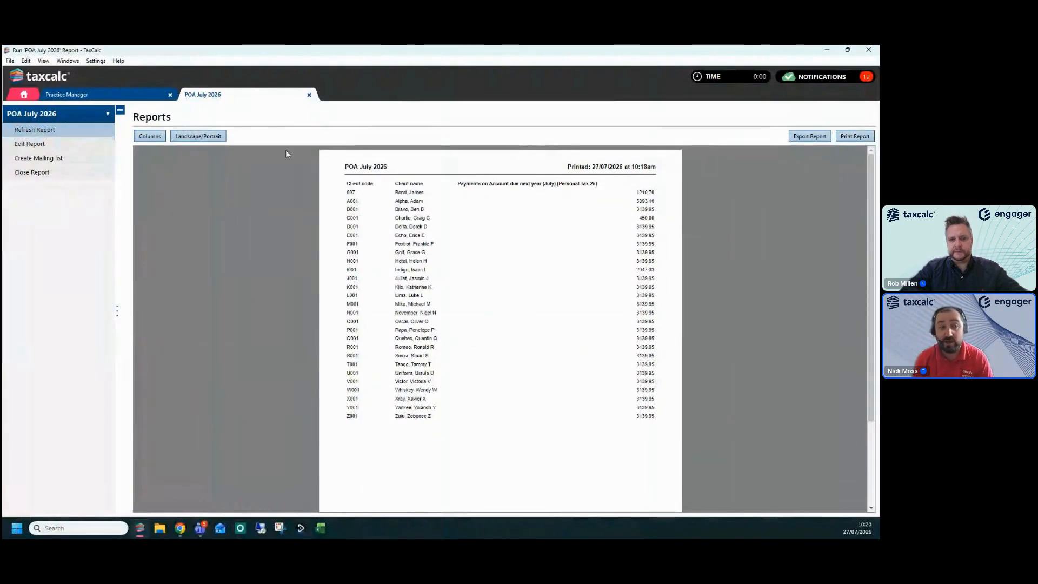
Close the report and Practice Manager, and reopen Practice Manager at its Report Manager.
click(309, 95)
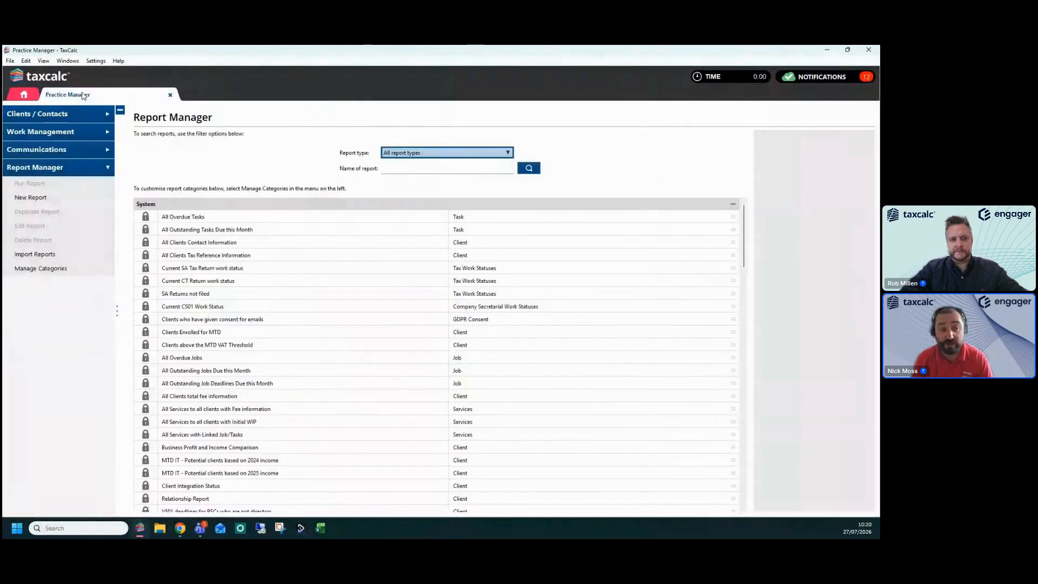
click(171, 96)
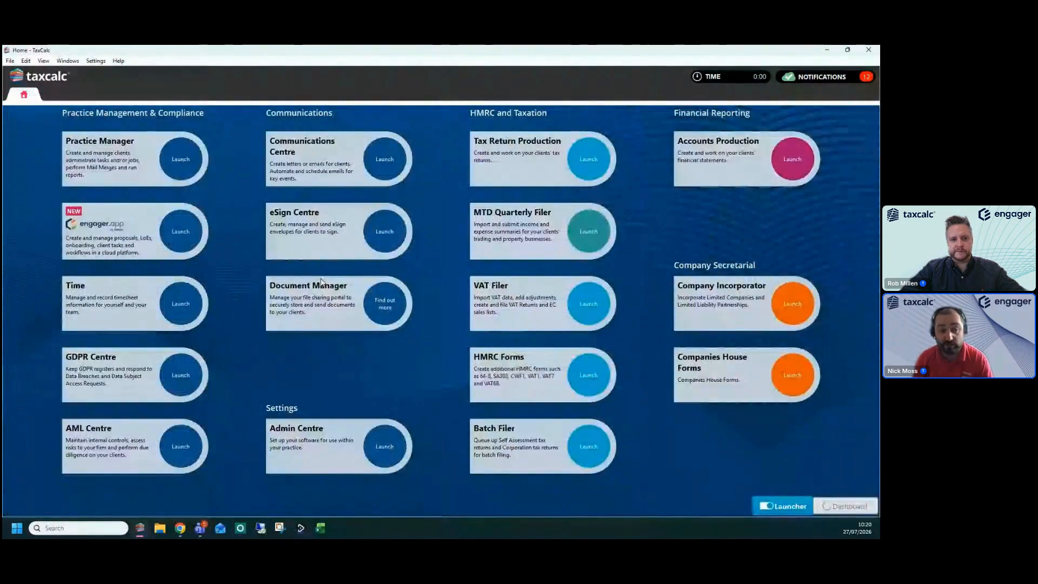
click(181, 167)
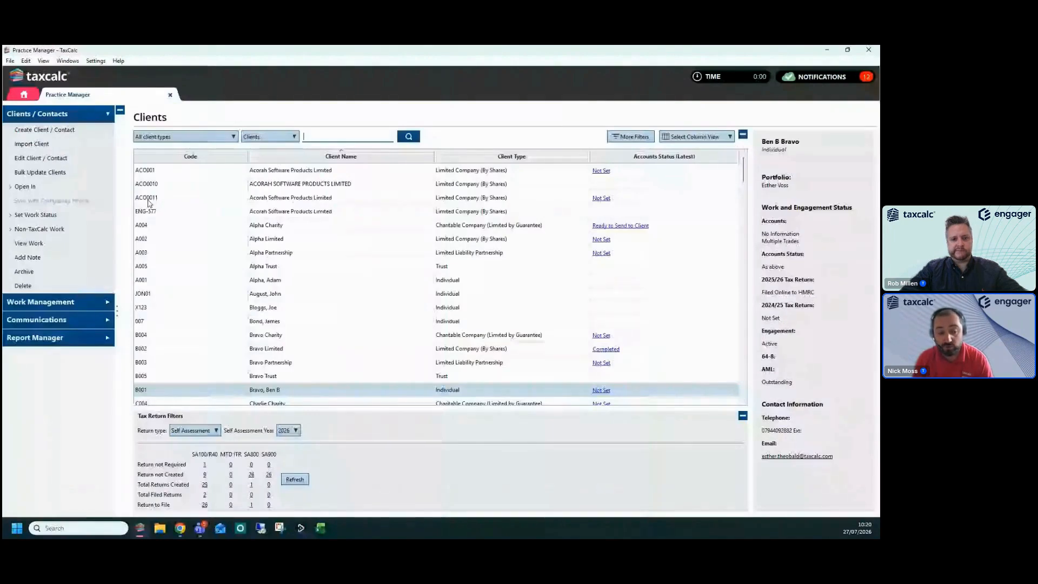
click(52, 338)
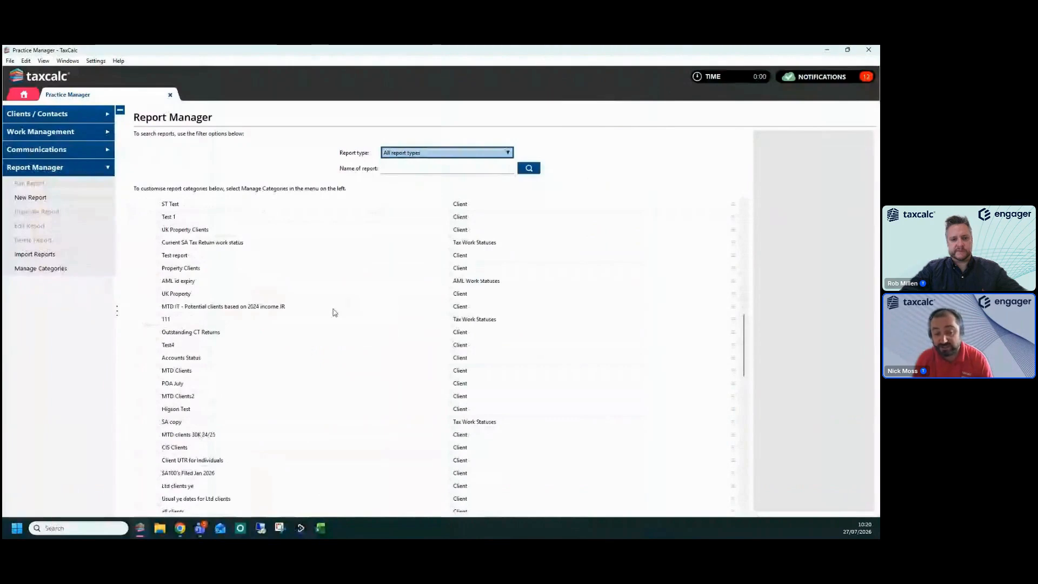
Find the saved POA July 2026 report in the report list, run it again and close it.
scroll(335, 312, down, 10)
click(215, 386)
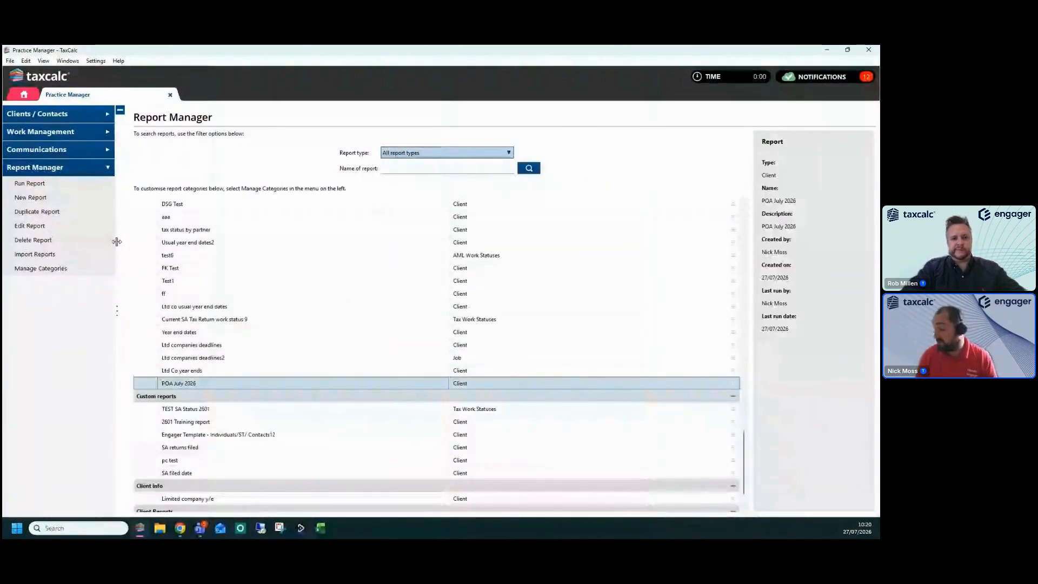
click(47, 184)
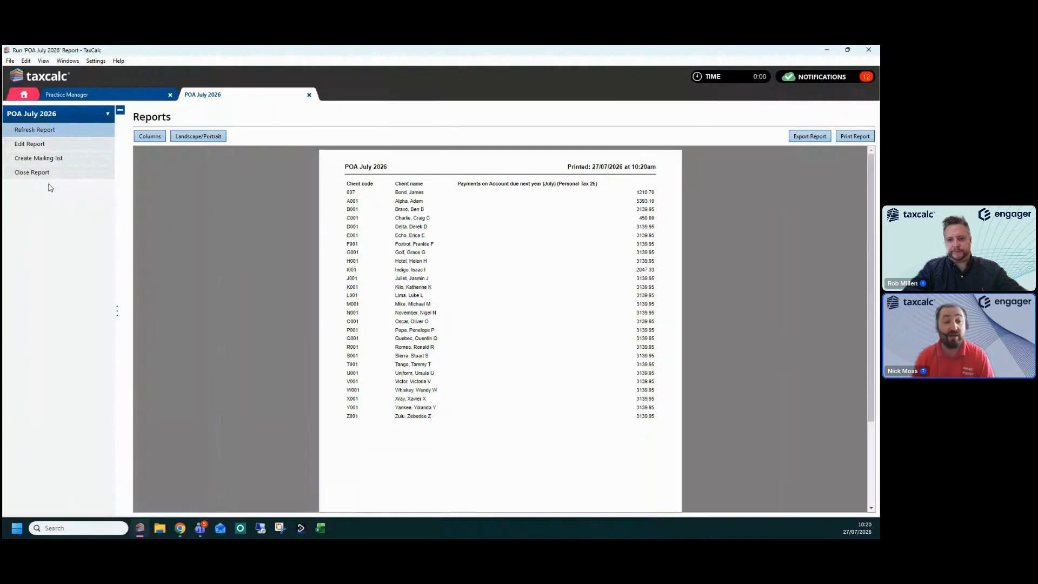
click(32, 172)
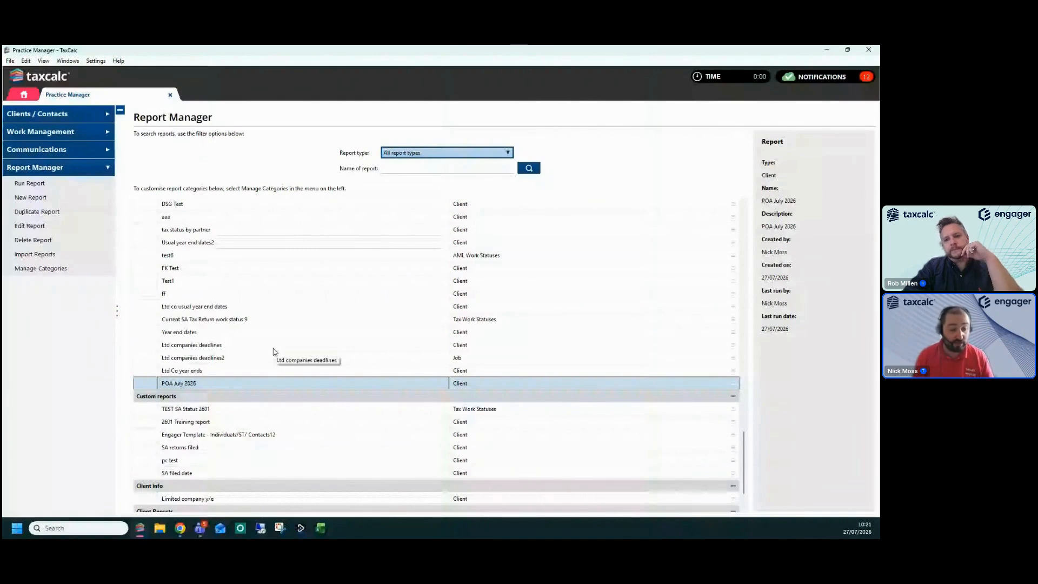
Switch to Engager.app in the browser and open the record of the first individual client in the active clients list.
mouse_move(180, 528)
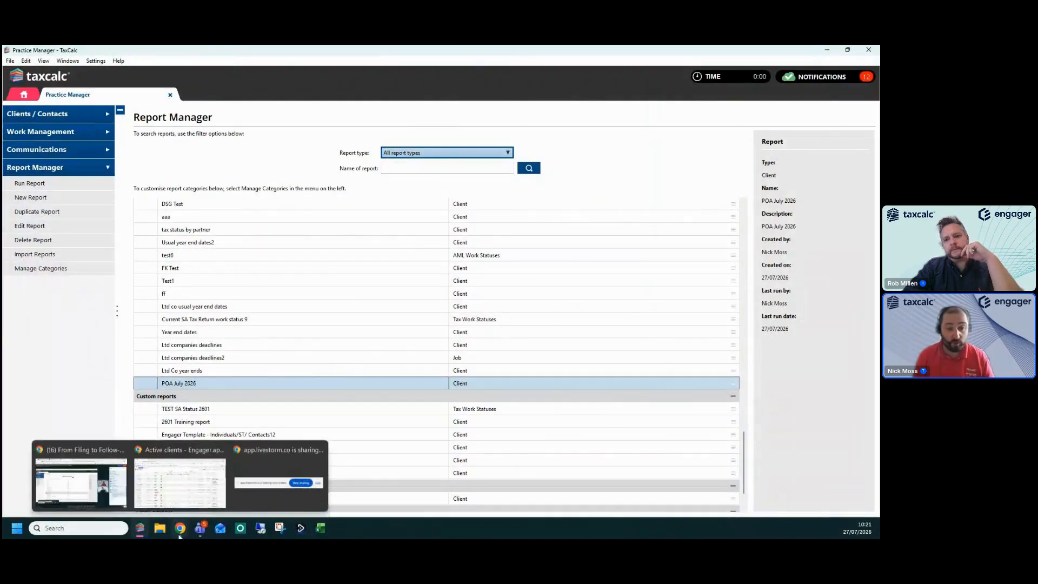
click(166, 482)
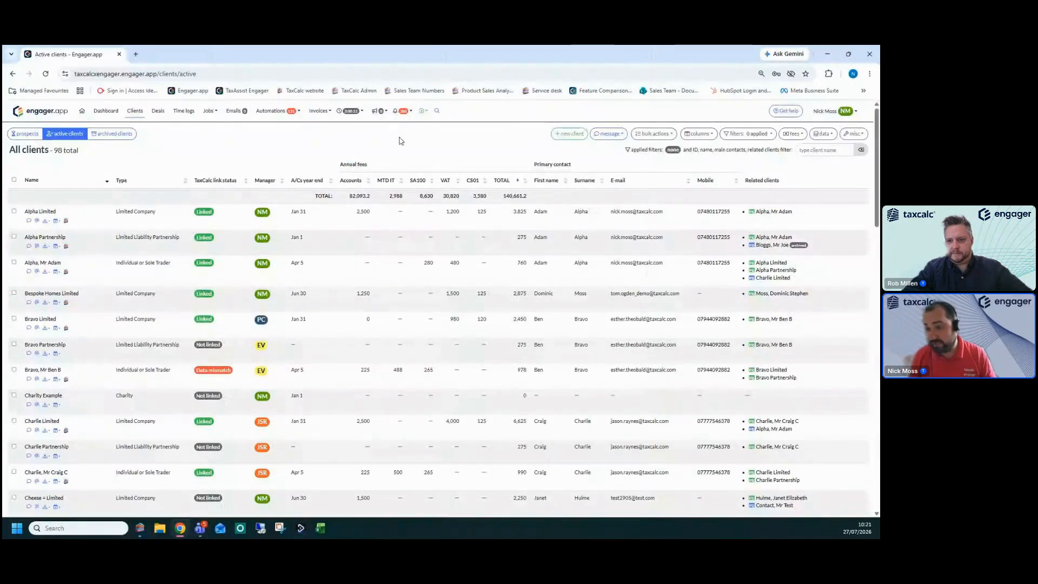
click(847, 111)
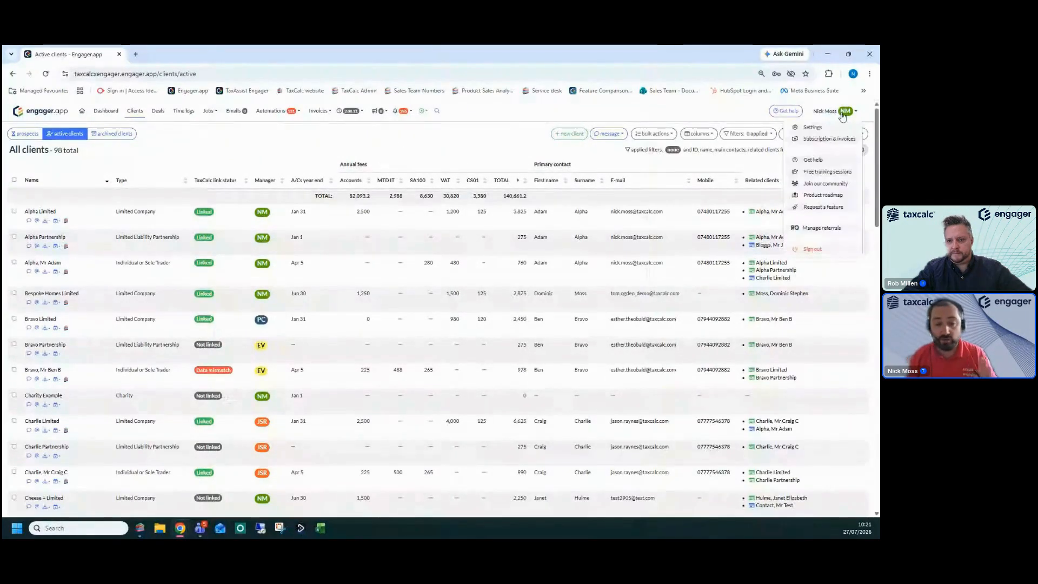
click(451, 138)
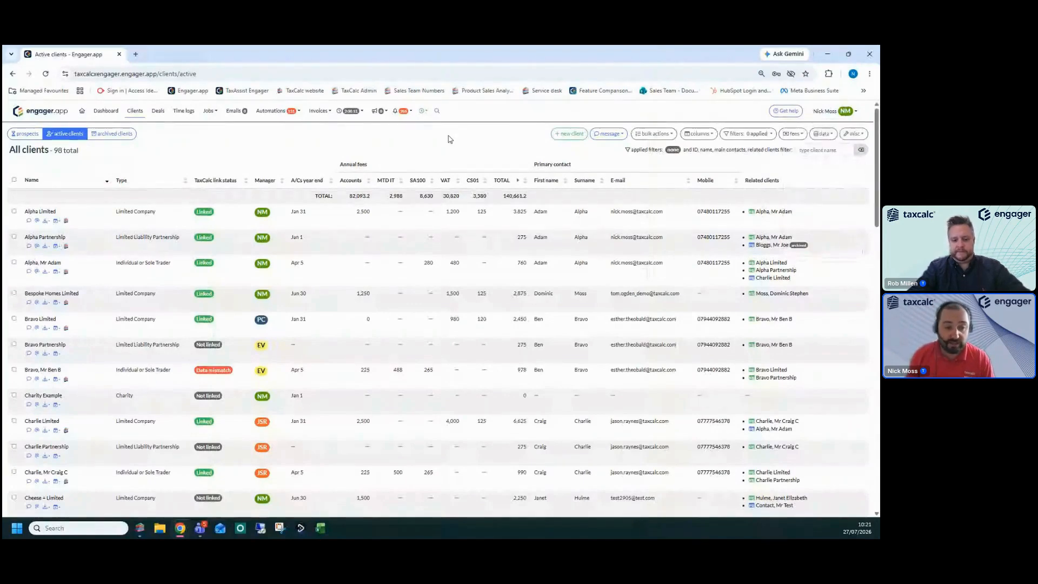
click(215, 184)
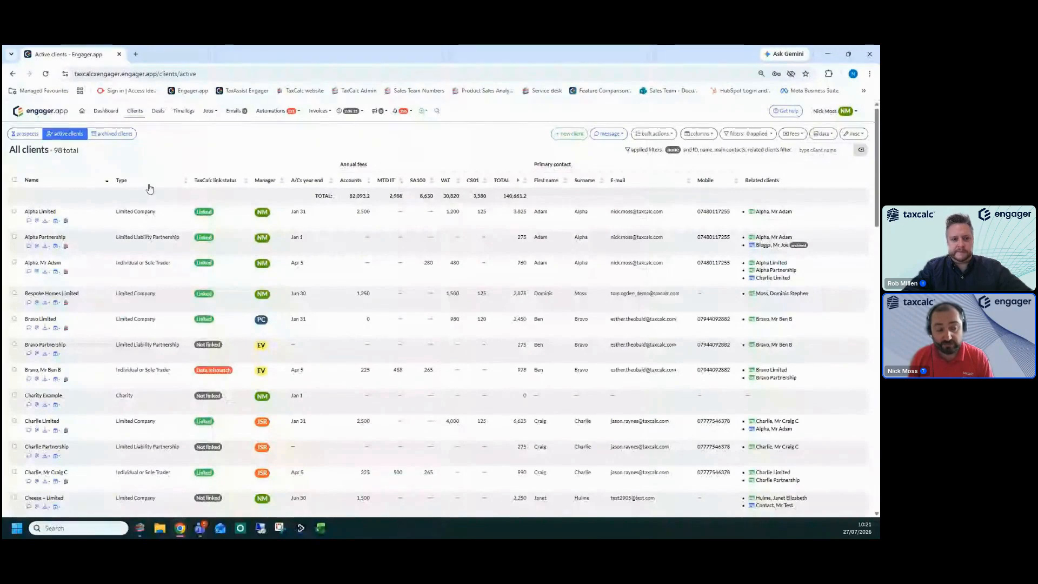
click(43, 264)
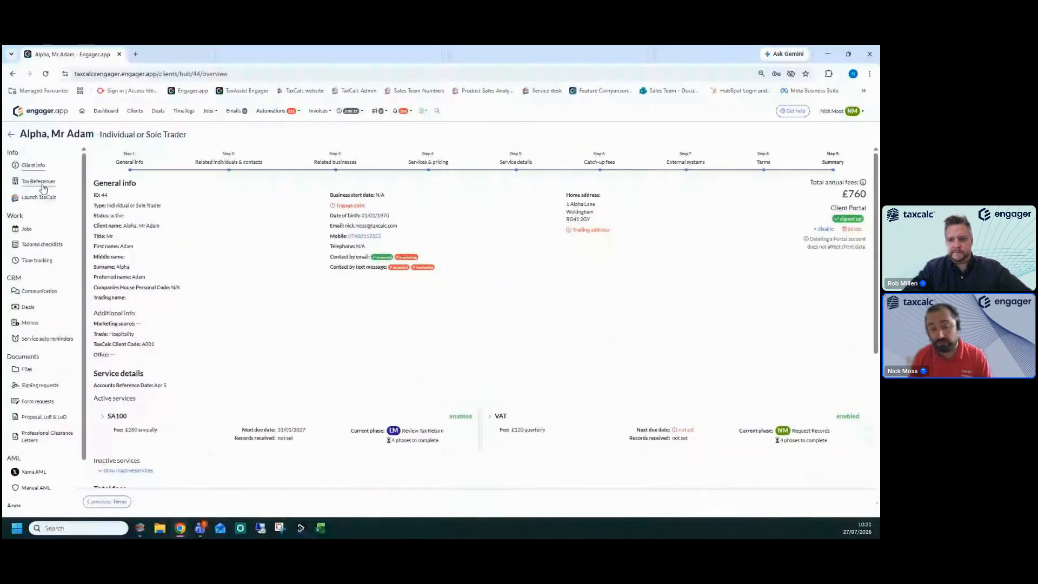
Examine the client's tax references, focusing on the Self Assessment figures in the Tax data from TaxCalc section.
key(ctrl)
key(ctrl)
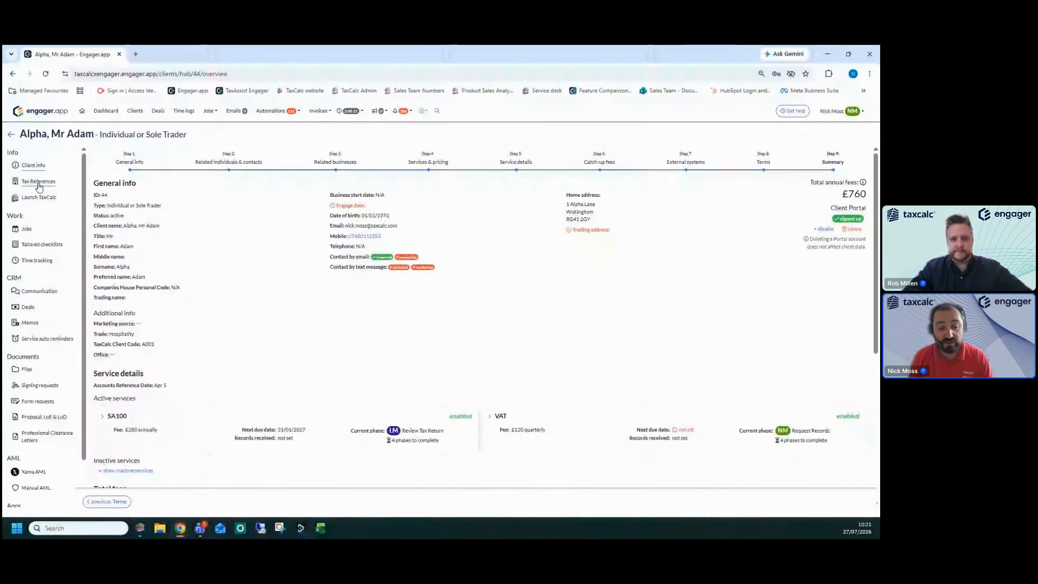
click(38, 184)
scroll(90, 391, down, 5)
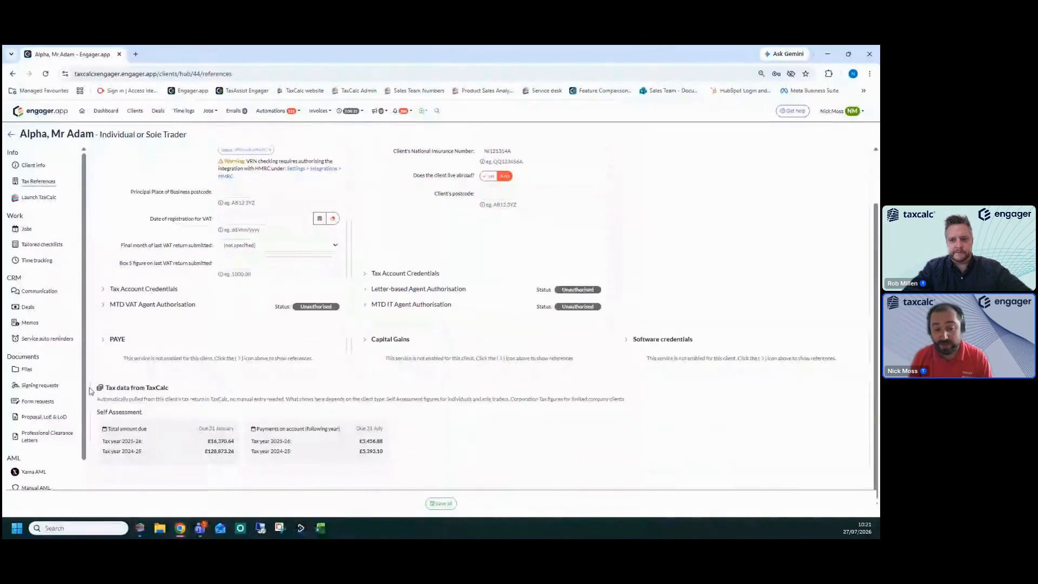
drag(91, 391, 429, 466)
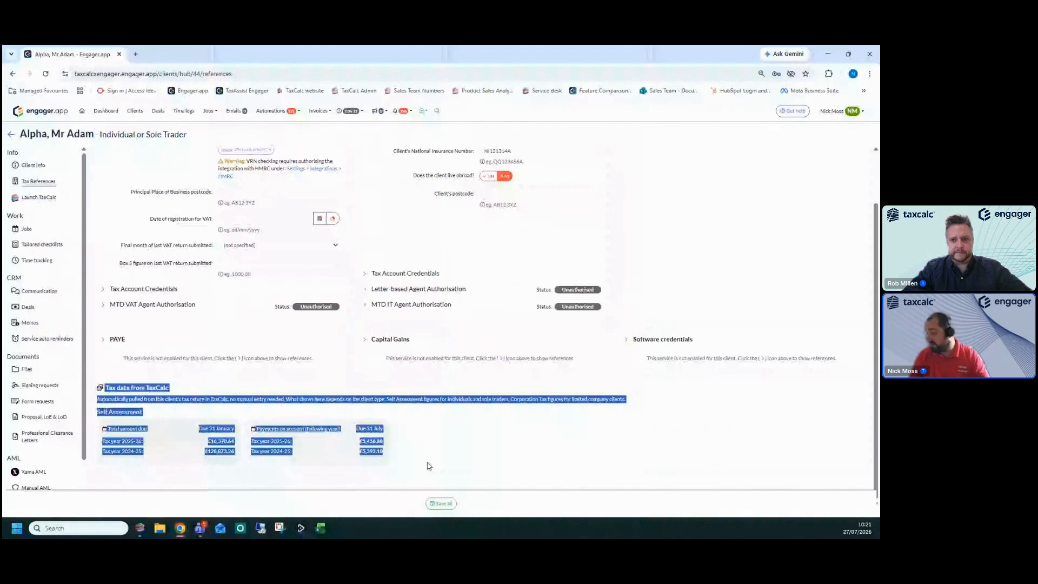
click(436, 450)
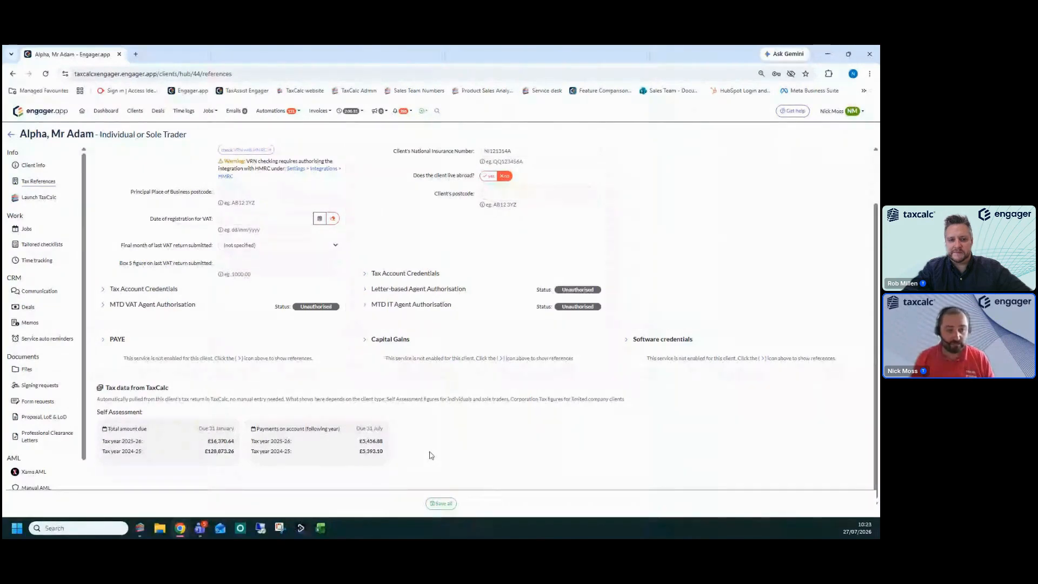
Return to the client list and open Message templates in the Communication settings.
click(133, 112)
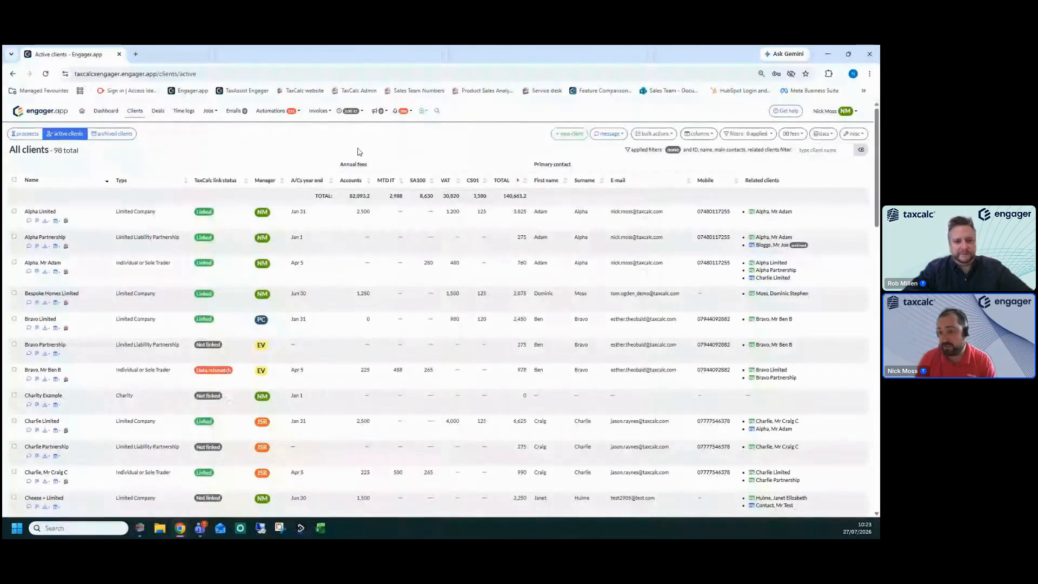
click(748, 134)
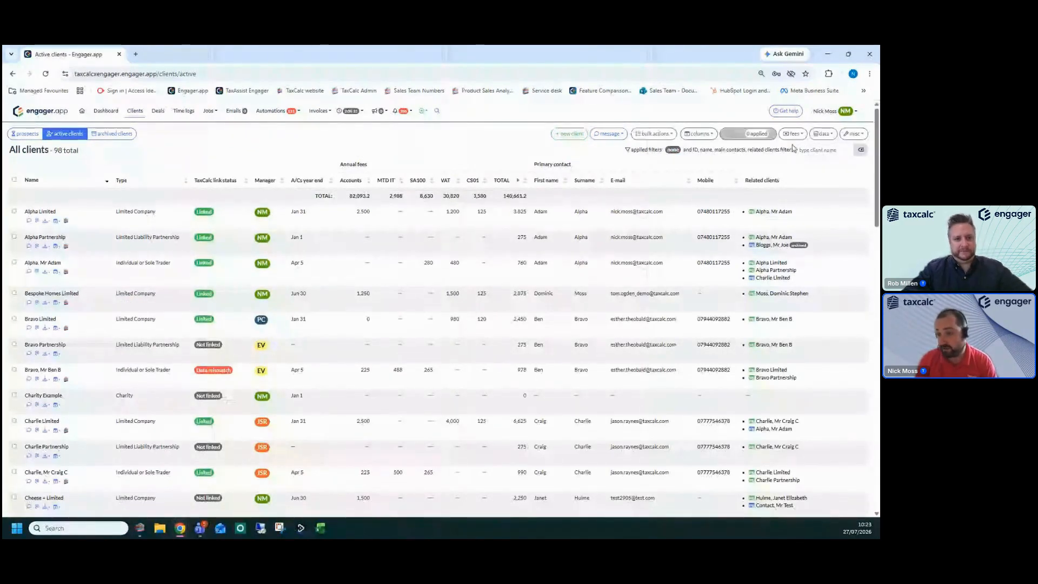
click(836, 112)
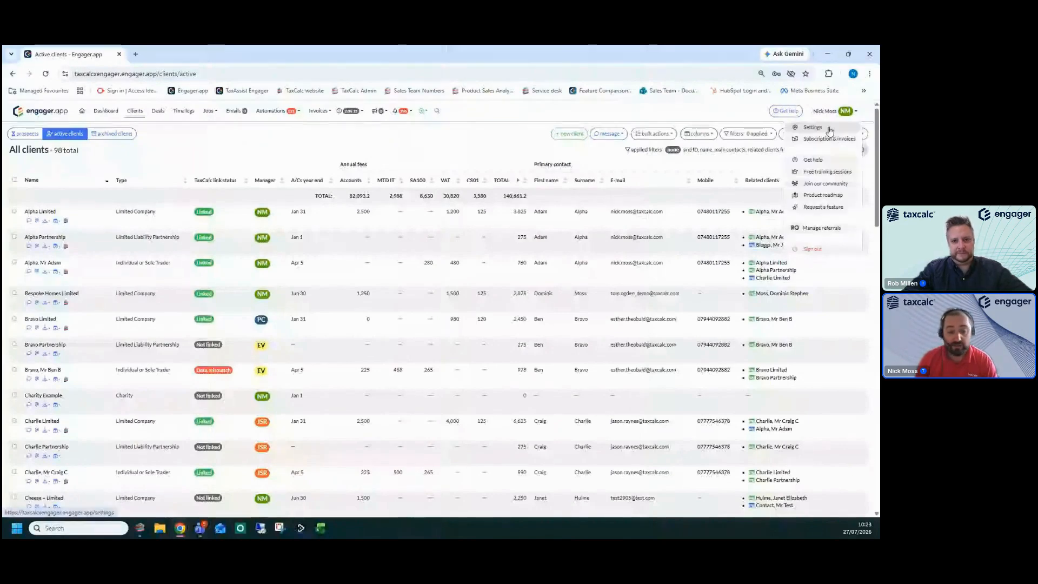
click(829, 133)
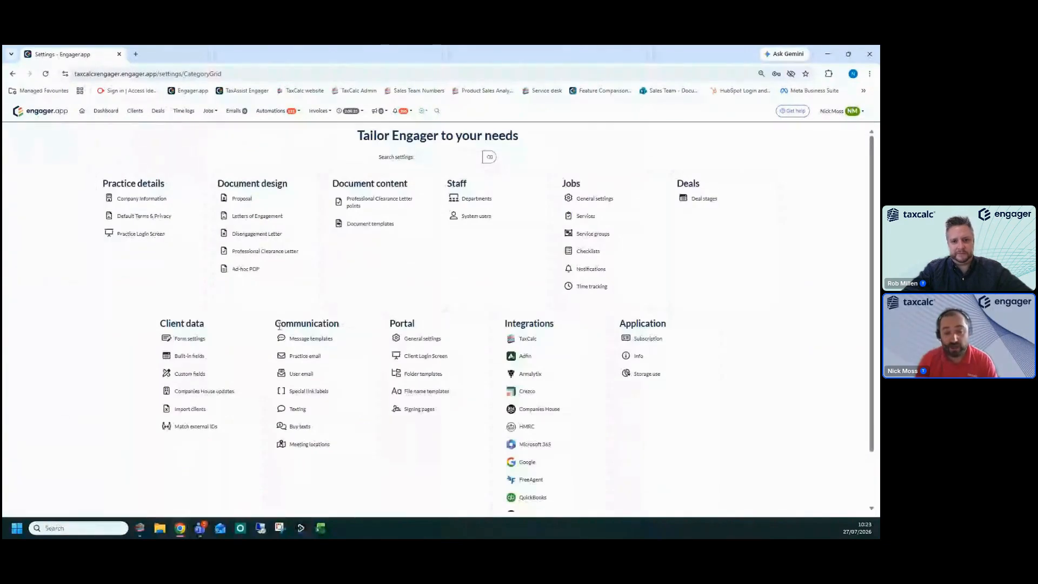
drag(277, 325, 342, 327)
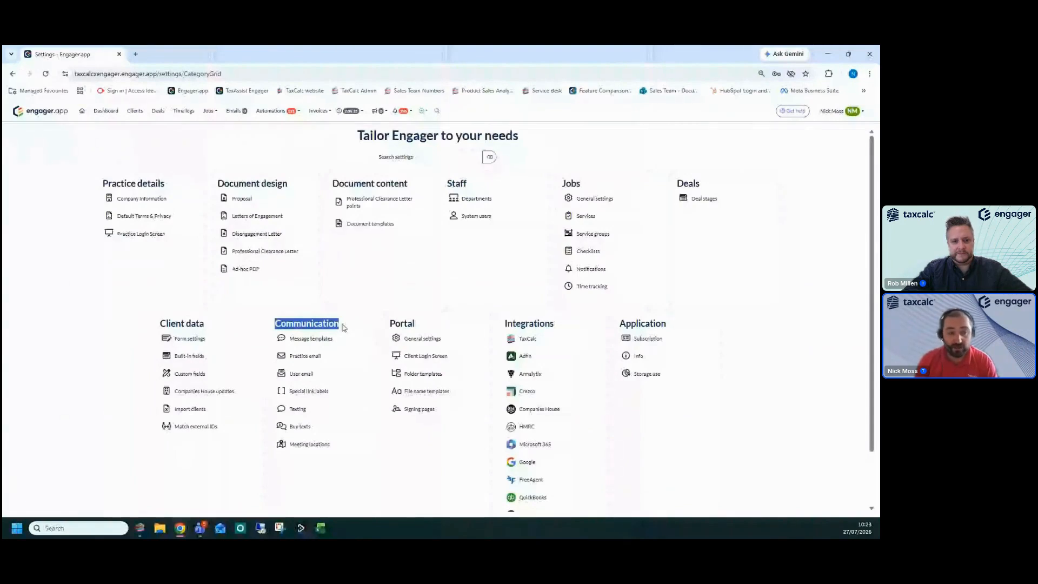
click(310, 340)
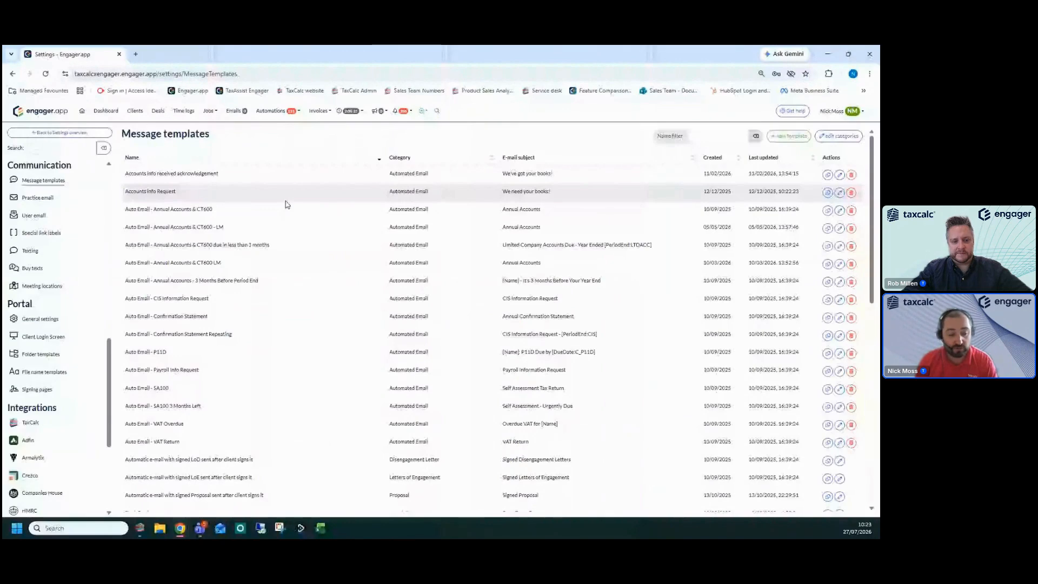
Open the POA July 2026 message template for editing and read through its email text.
scroll(362, 269, down, 5)
scroll(361, 269, down, 4)
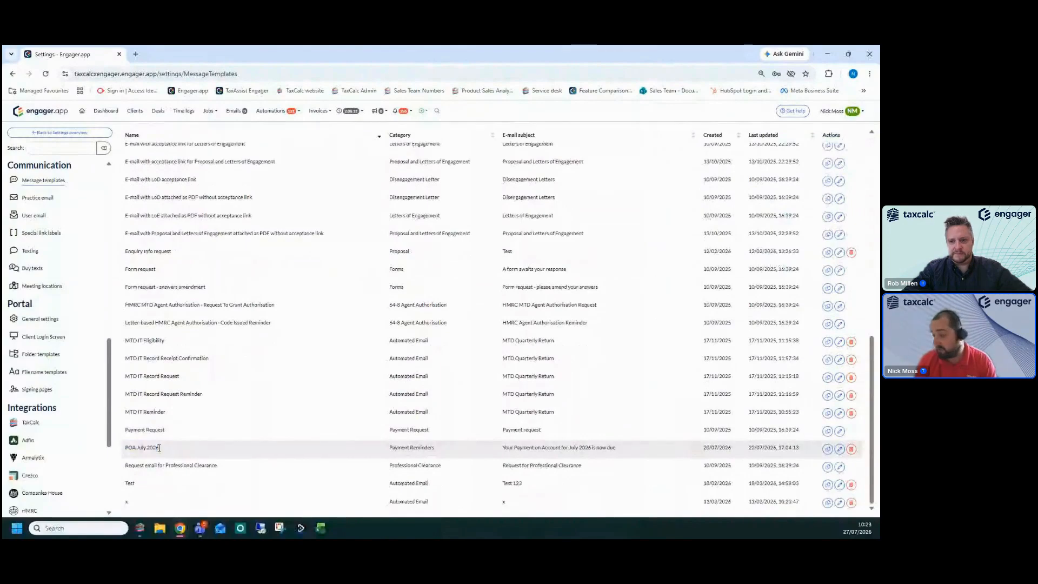
click(840, 449)
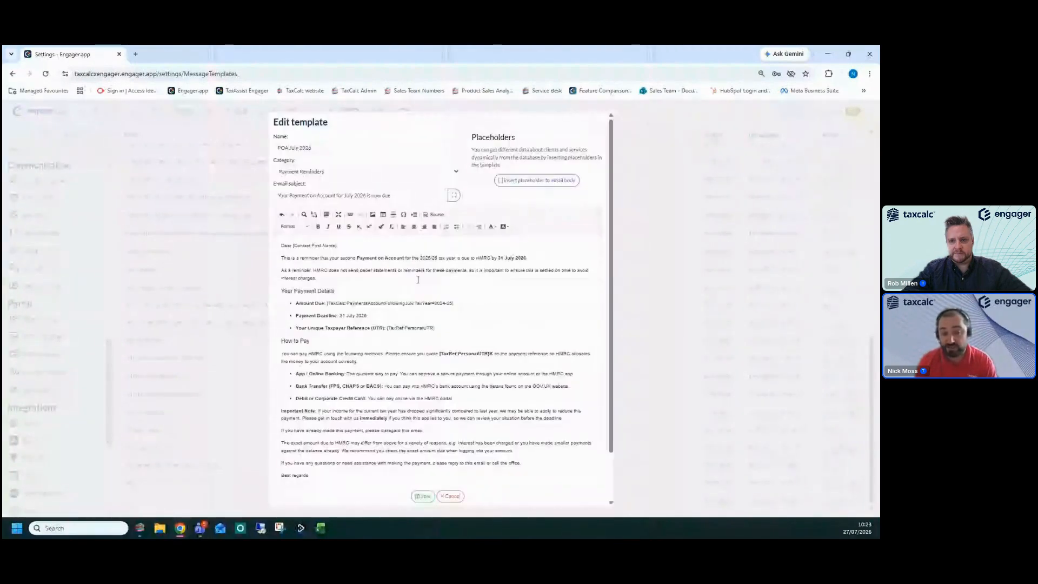
drag(282, 246, 402, 441)
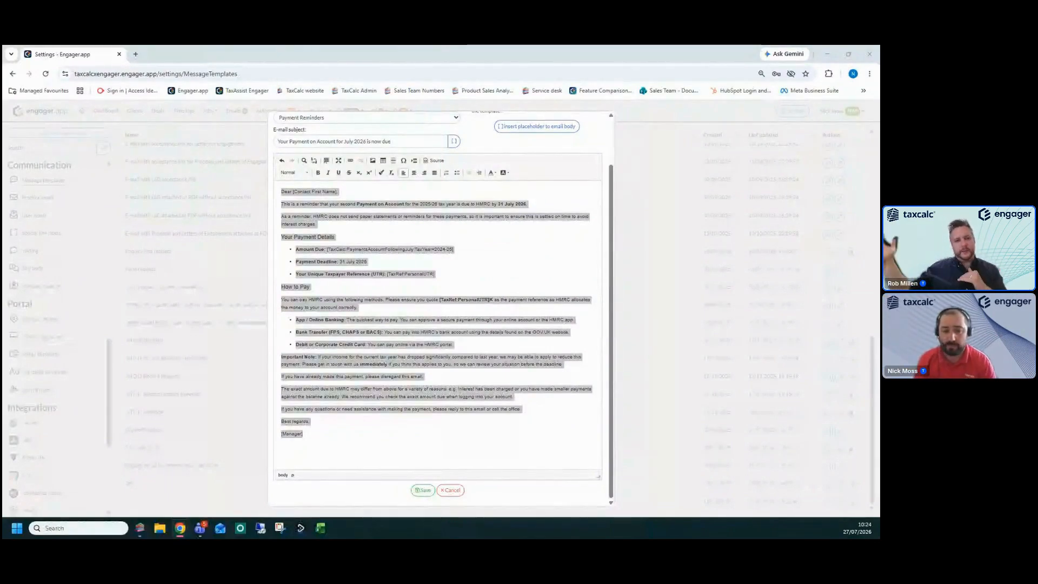
click(471, 235)
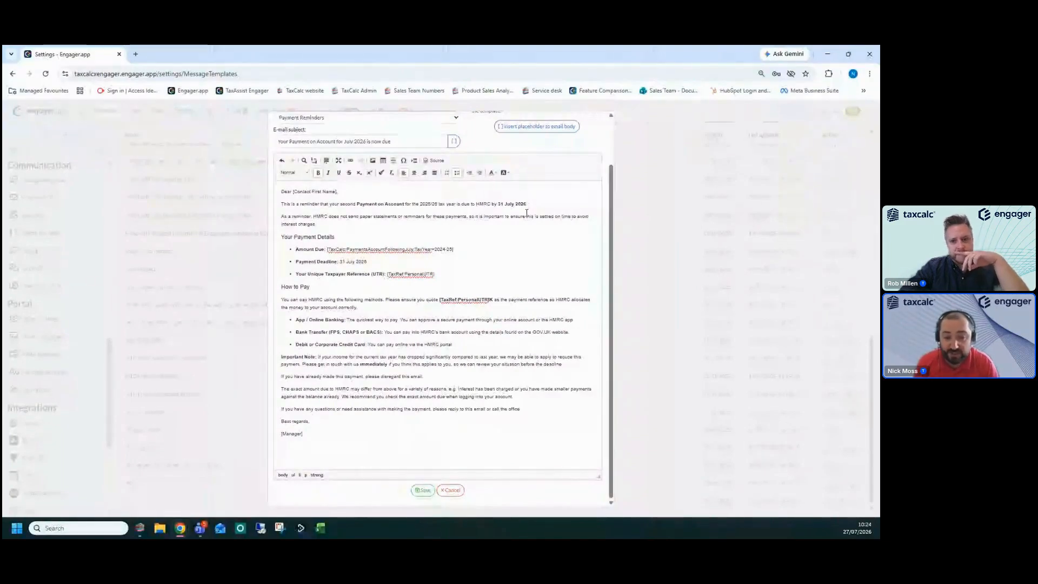
Examine the TaxCalc payments on account placeholder for tax year 2024-25 in the template's Amount Due line.
drag(326, 250, 454, 250)
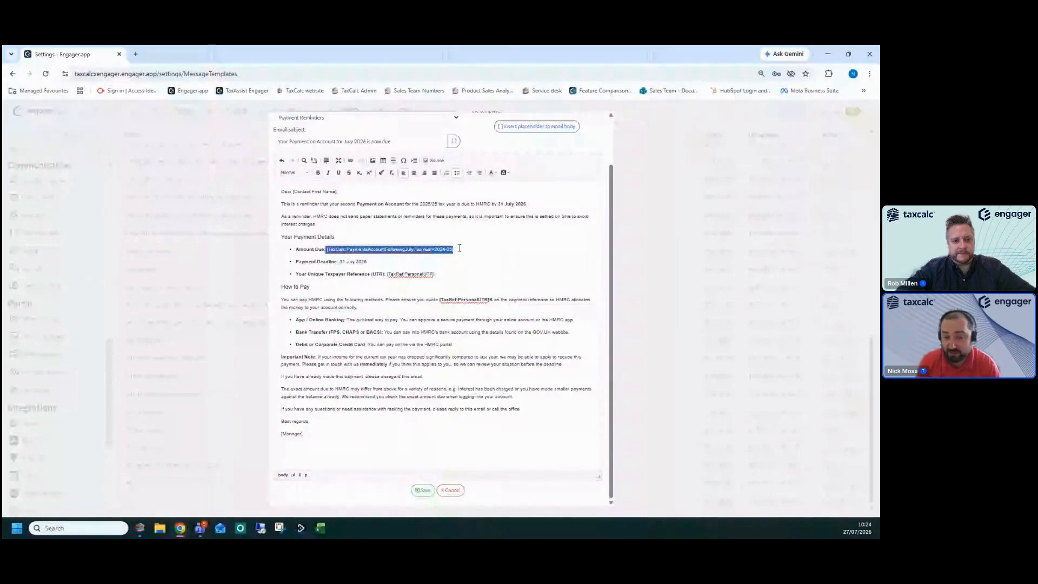
click(330, 252)
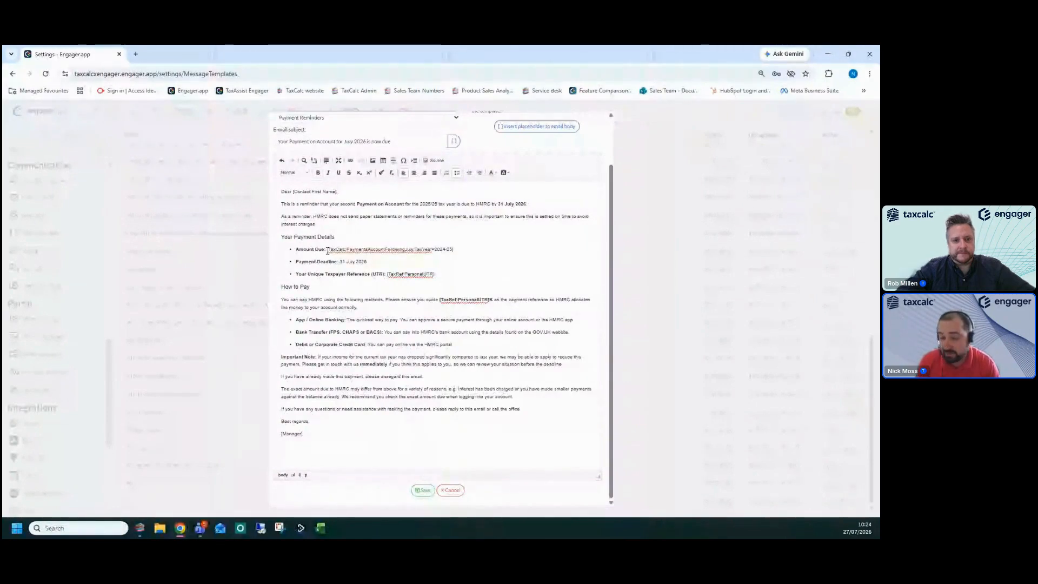
drag(327, 250, 462, 251)
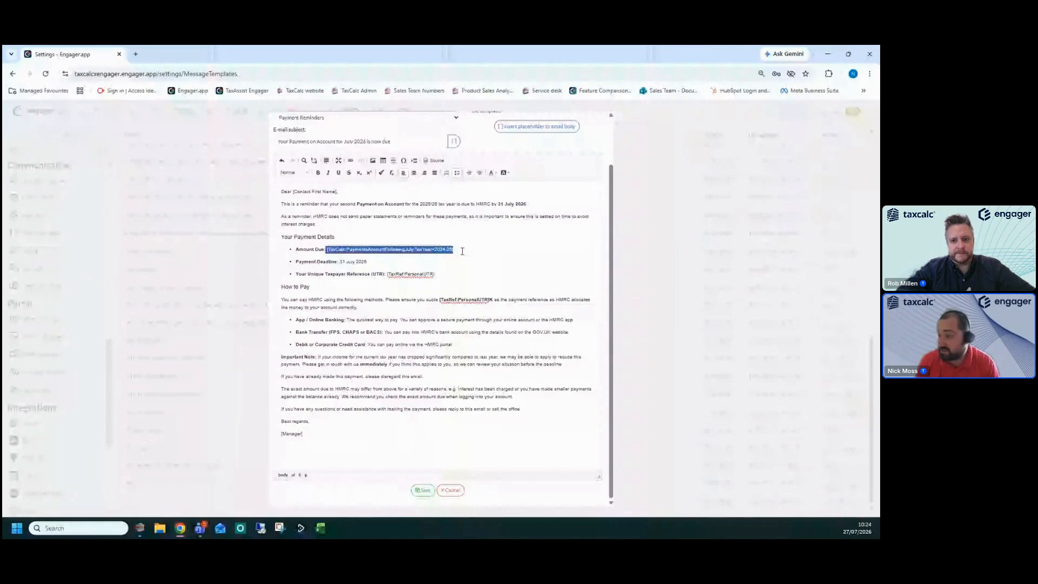
click(483, 248)
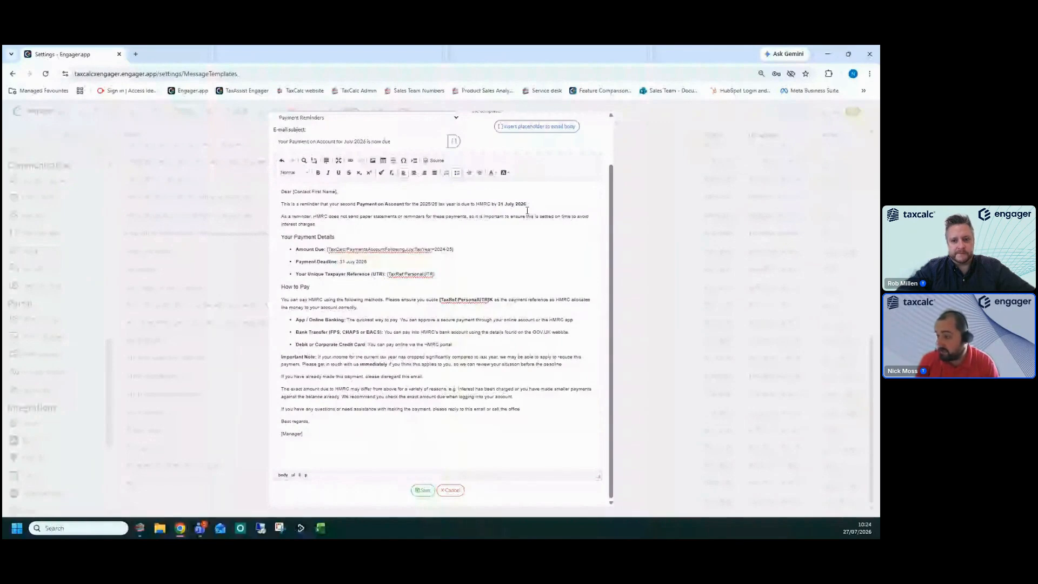
Open the placeholder list for the email body and examine the TaxCalc Corporation Tax and Self Assessment data placeholders.
scroll(532, 195, up, 2)
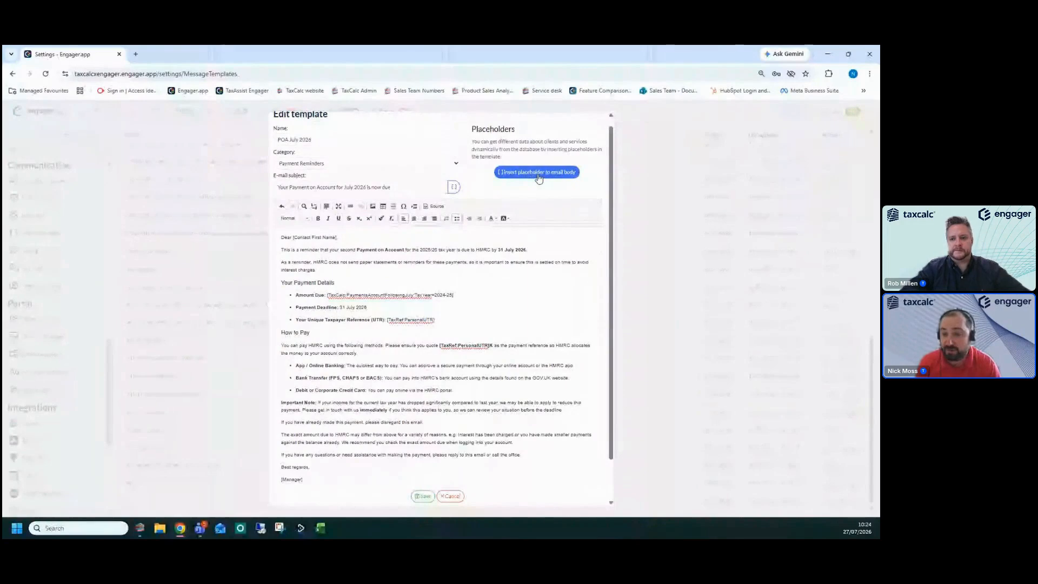
click(538, 176)
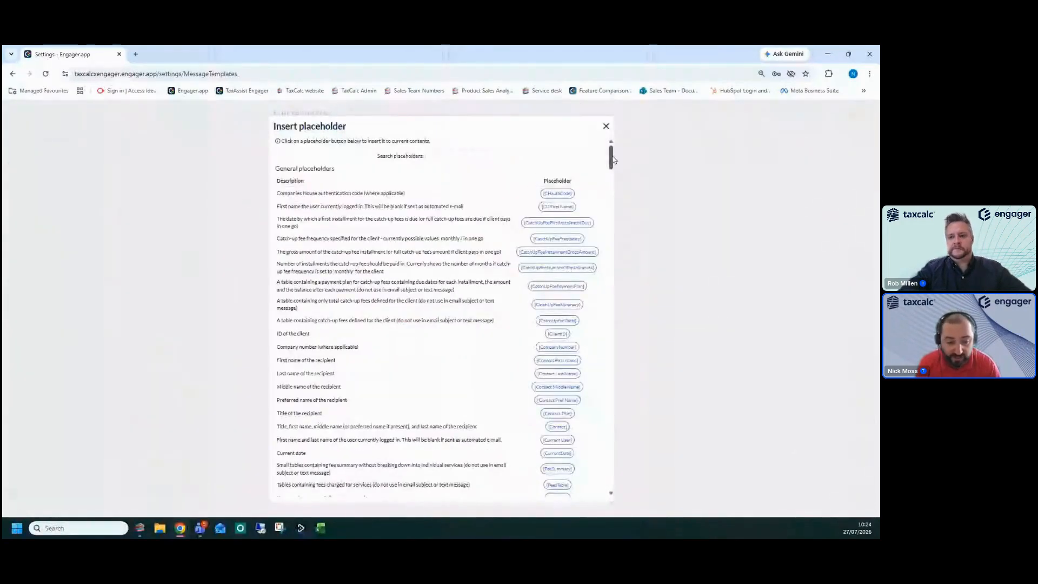
drag(612, 160, 606, 246)
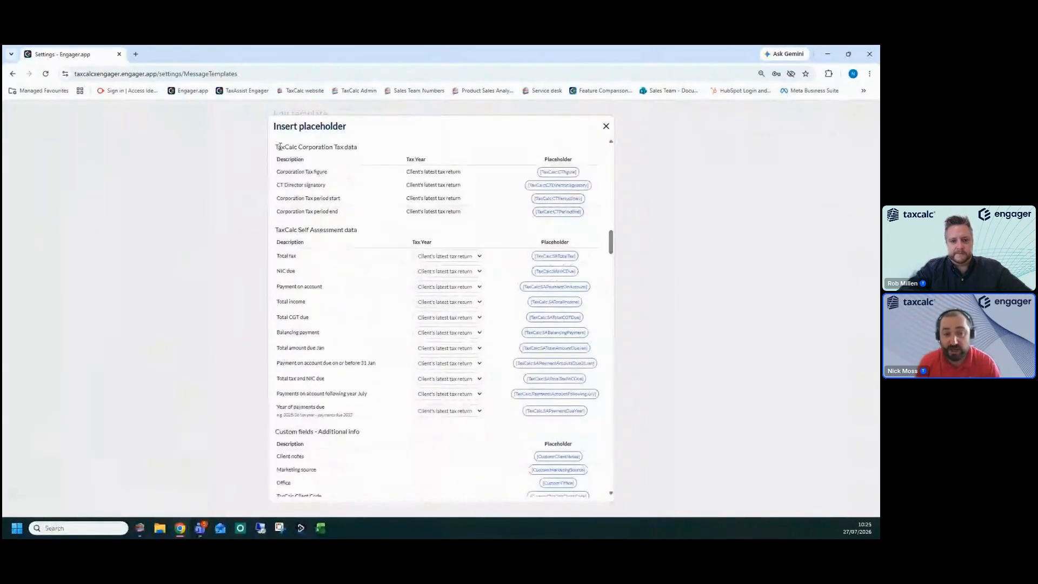
drag(278, 147, 351, 162)
click(322, 147)
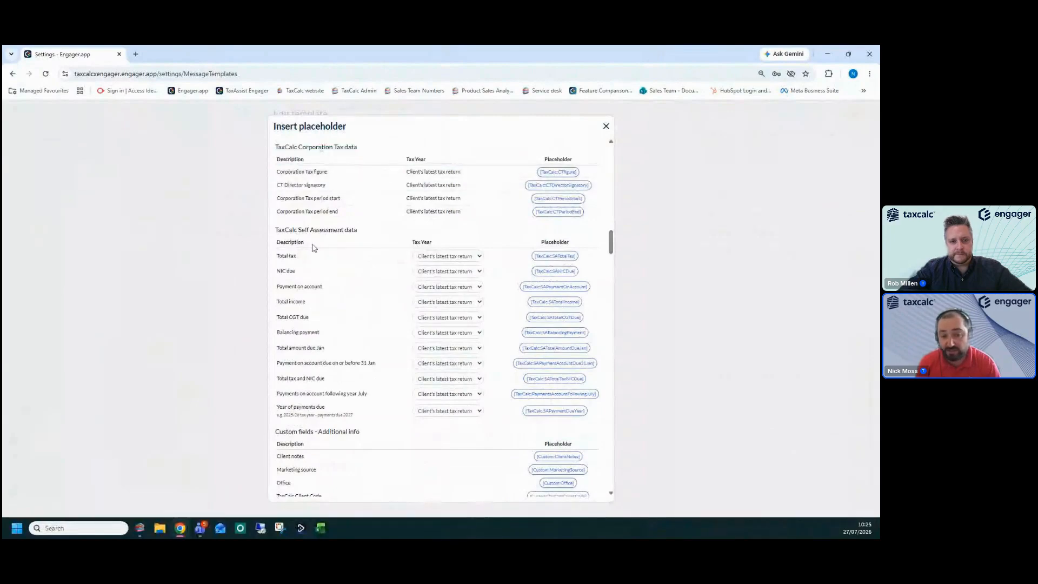
drag(276, 231, 361, 234)
click(355, 232)
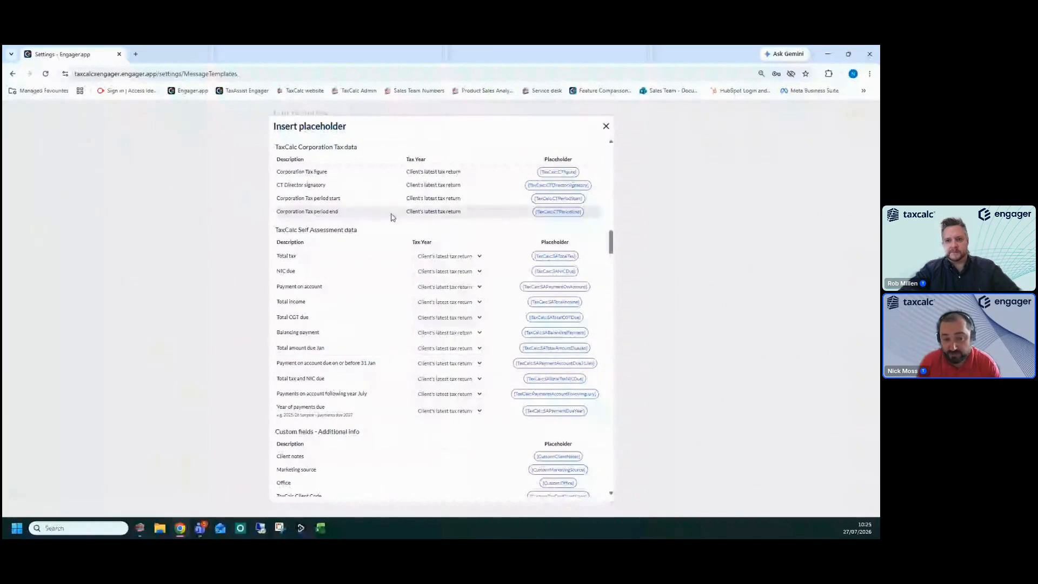
drag(275, 230, 361, 235)
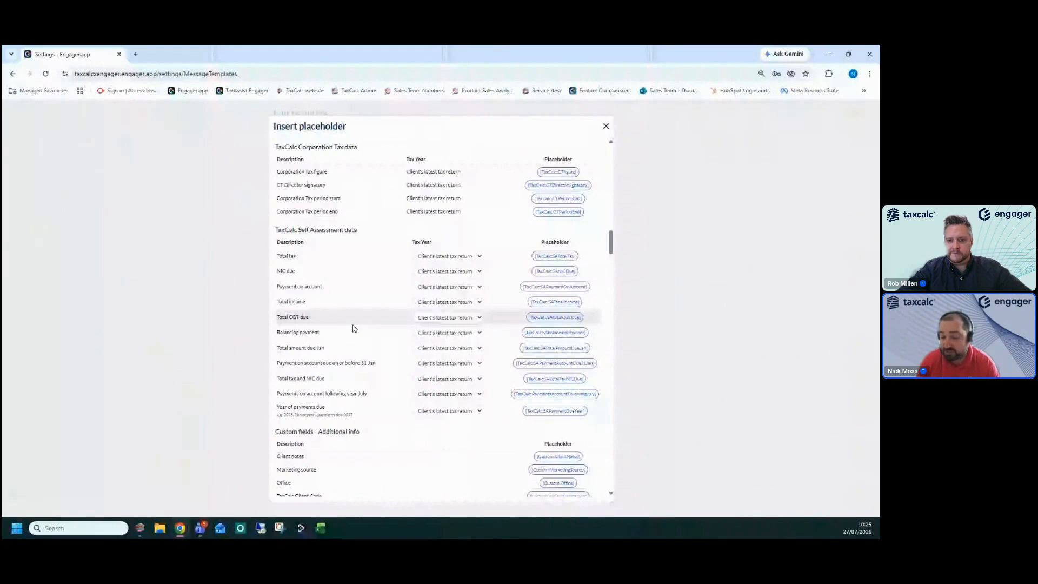
Set the Payments on account following year July placeholder to Tax Year 2024-25, and close the placeholder list.
click(458, 395)
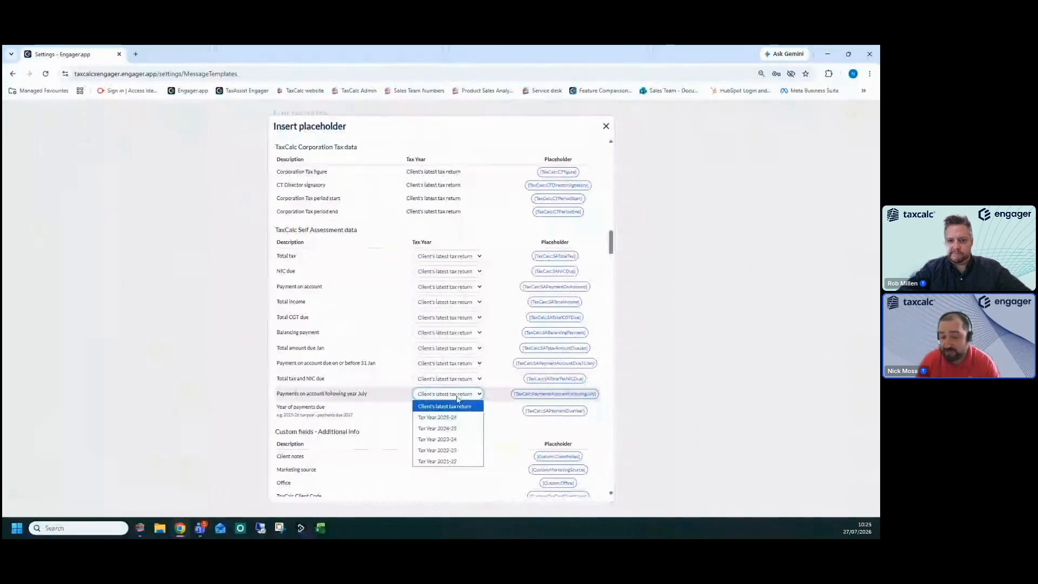
click(442, 397)
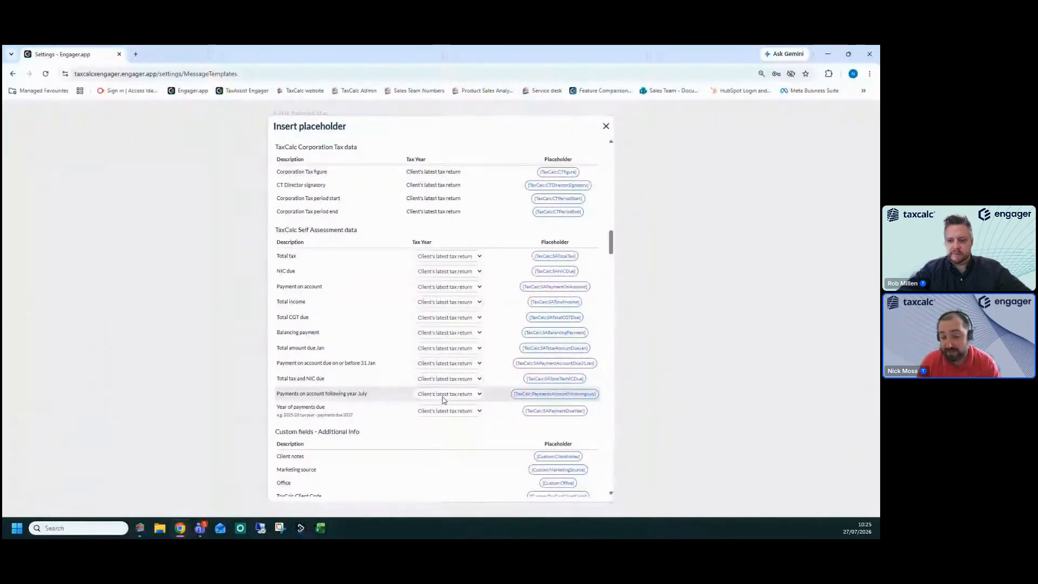
click(434, 398)
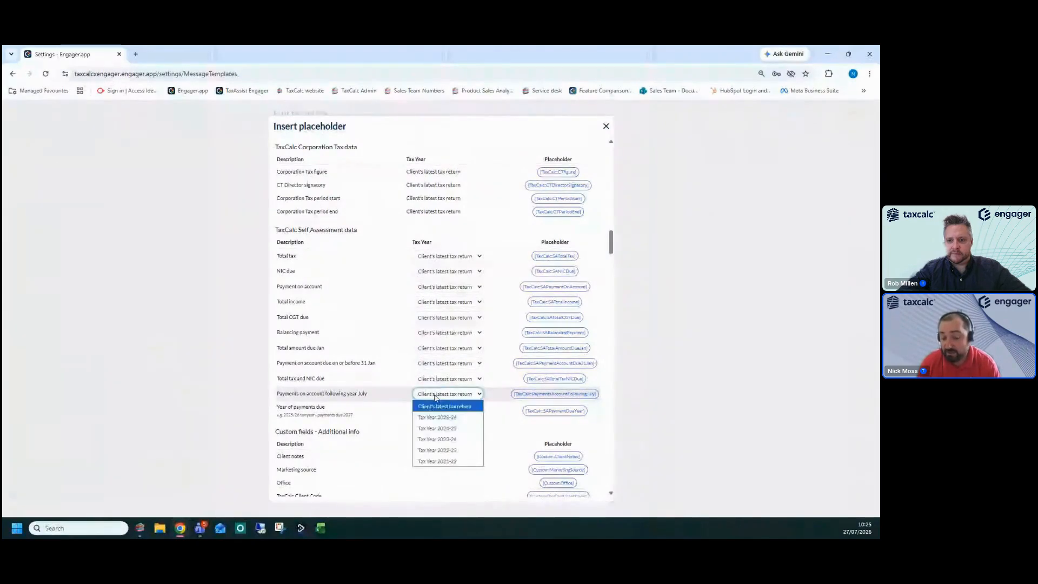
click(451, 430)
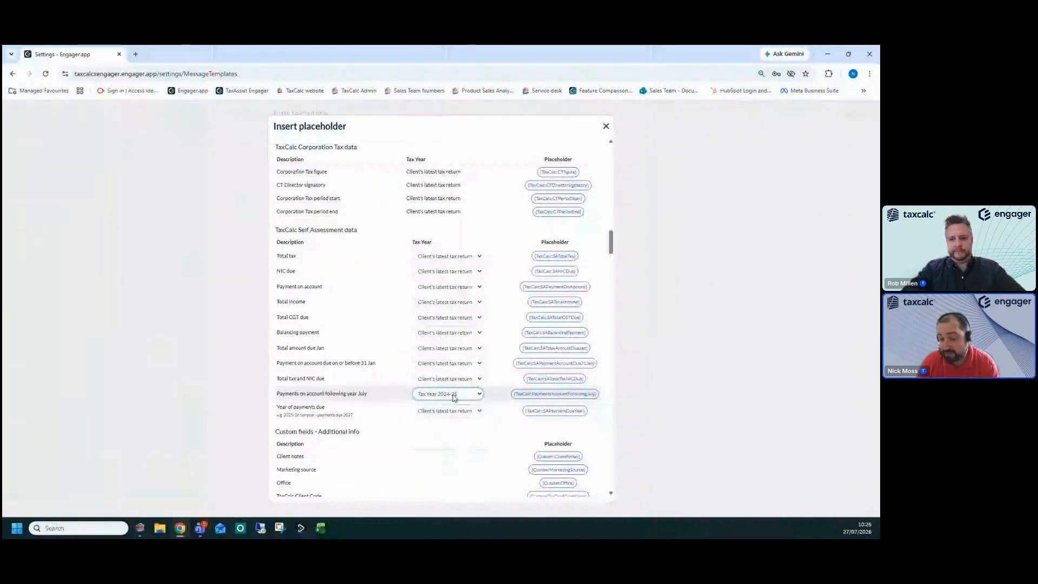
click(555, 396)
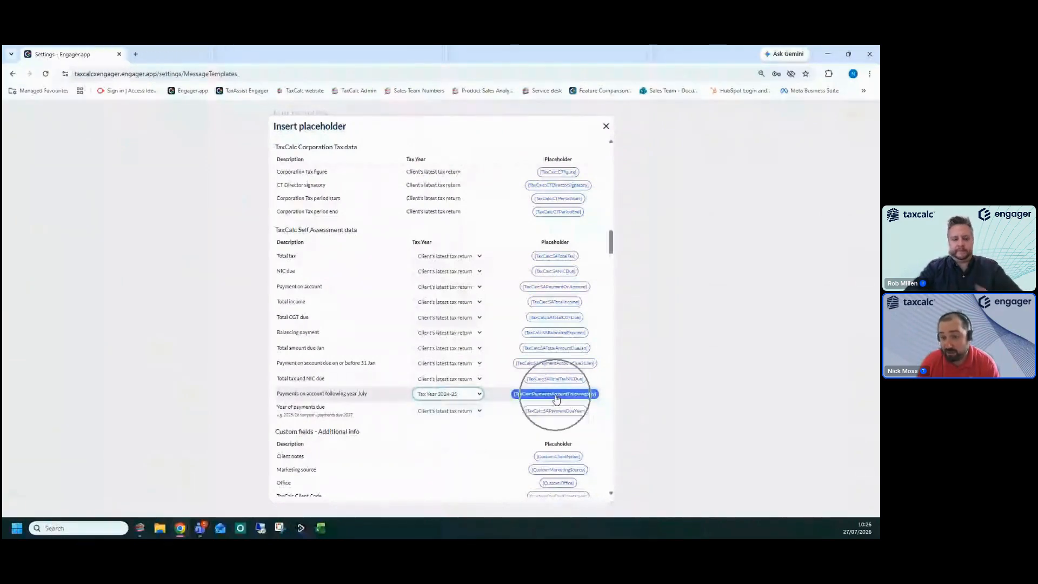
click(605, 128)
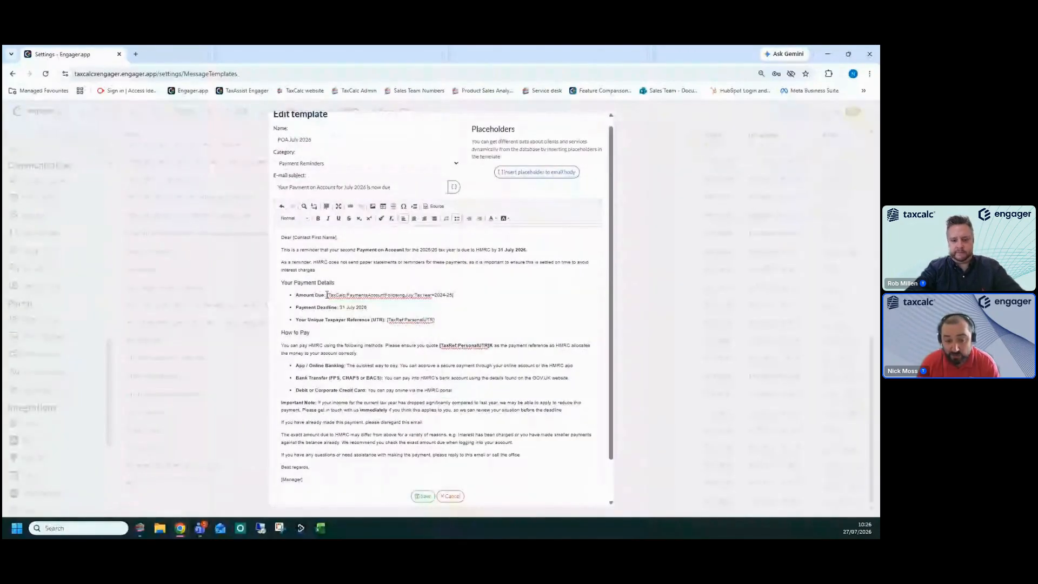
Examine the tax year part of the TaxCalc placeholder in the template's Amount Due line.
key(ctrl+plus)
key(ctrl+plus)
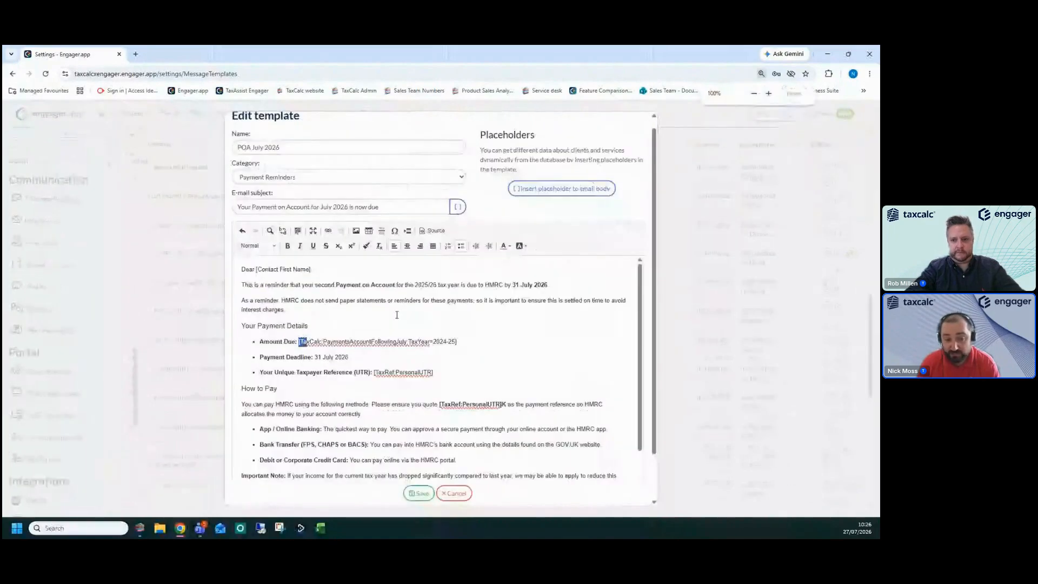
scroll(327, 337, up, 1)
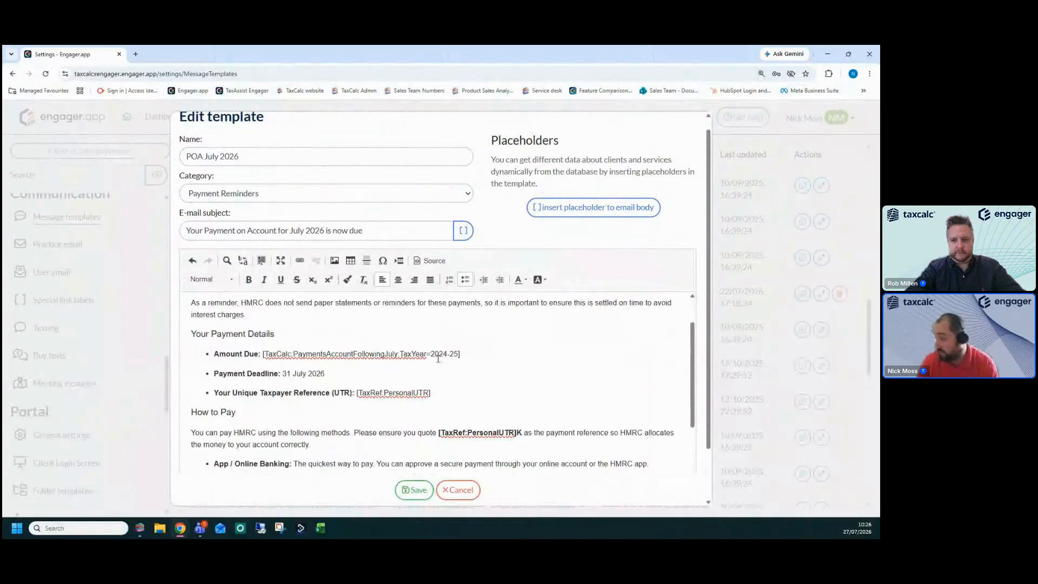
drag(431, 355, 460, 354)
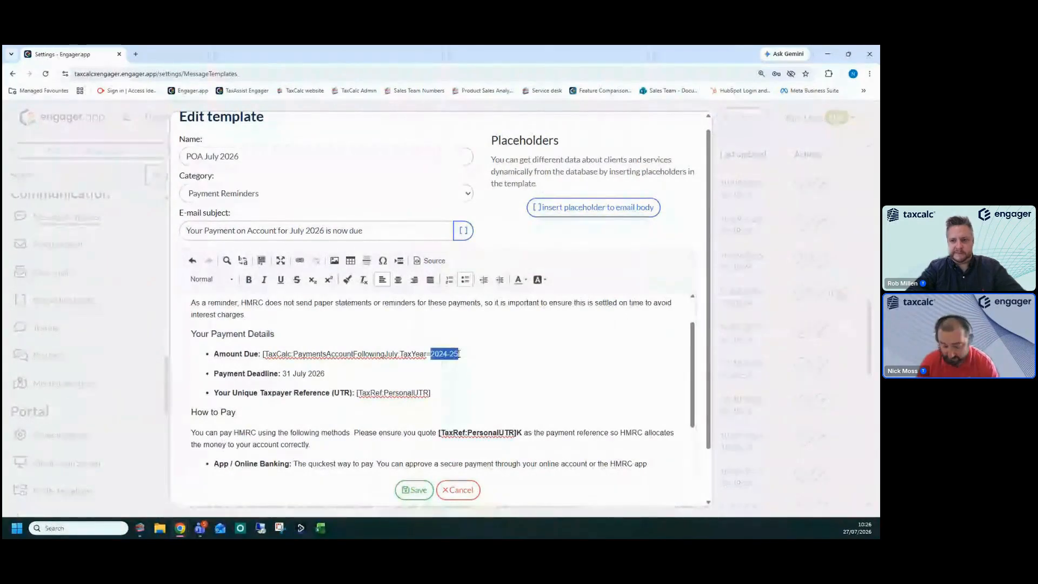
click(472, 360)
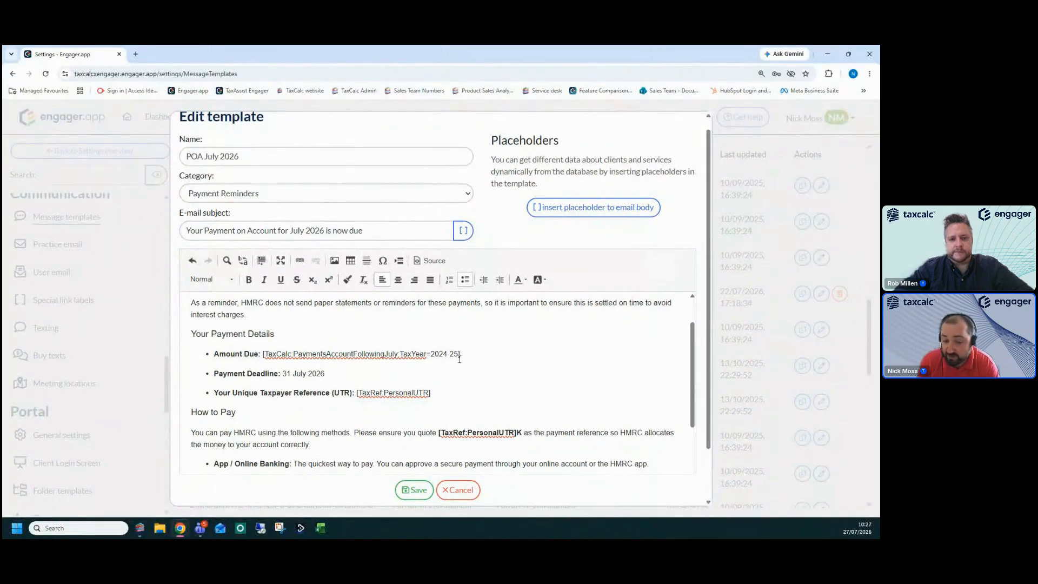
drag(458, 355, 435, 354)
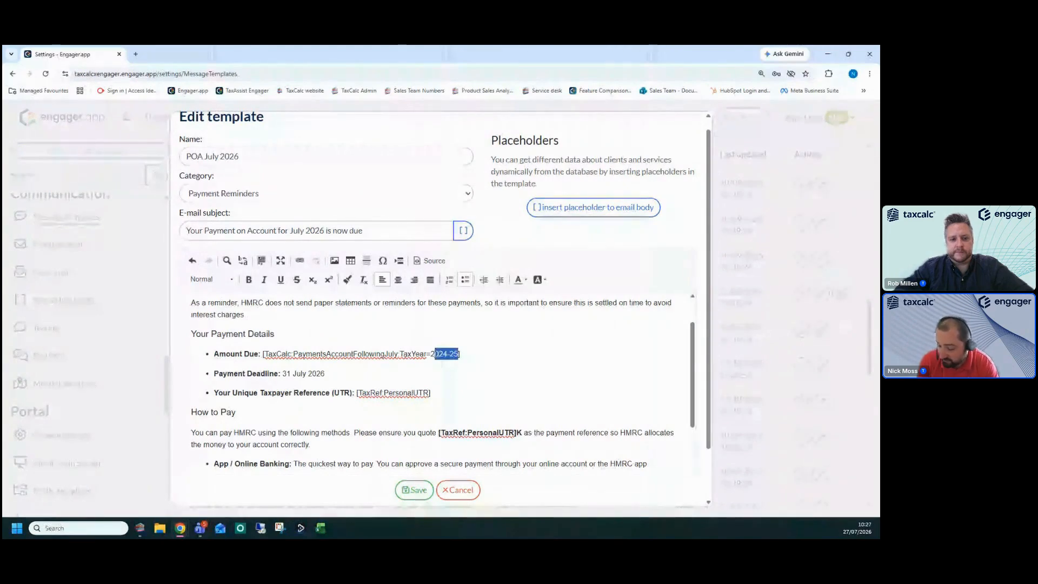
key(shift+Left)
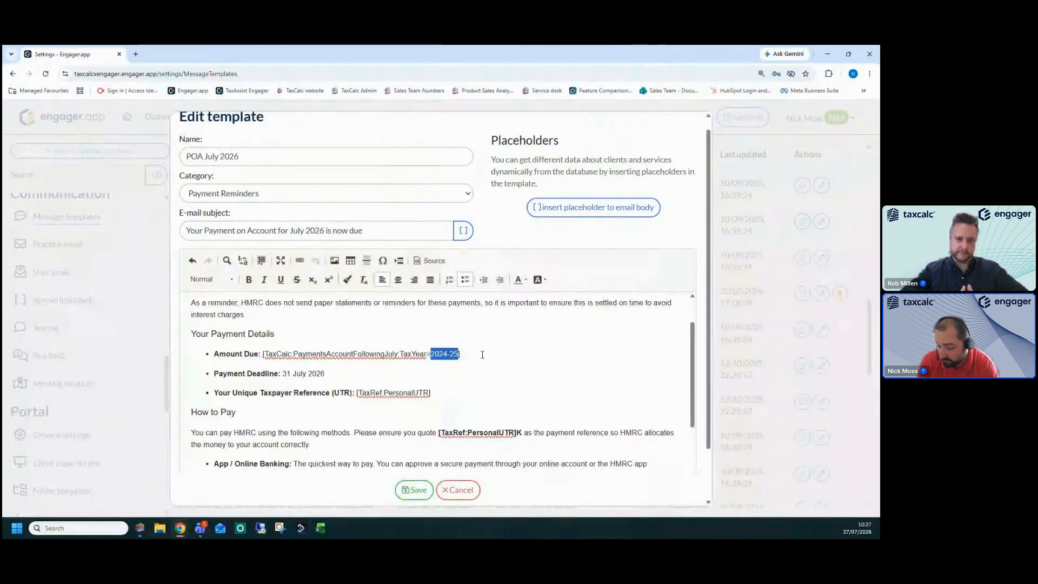
click(483, 355)
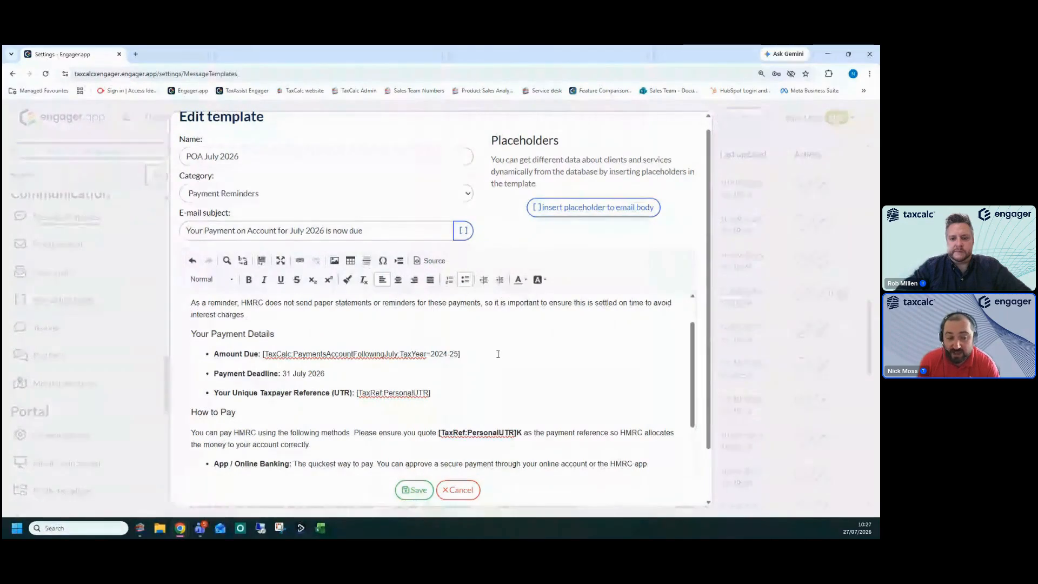
Read the template's paragraph explaining that the exact amount due to HMRC may differ from the stated figure.
scroll(492, 350, down, 3)
drag(189, 425, 554, 434)
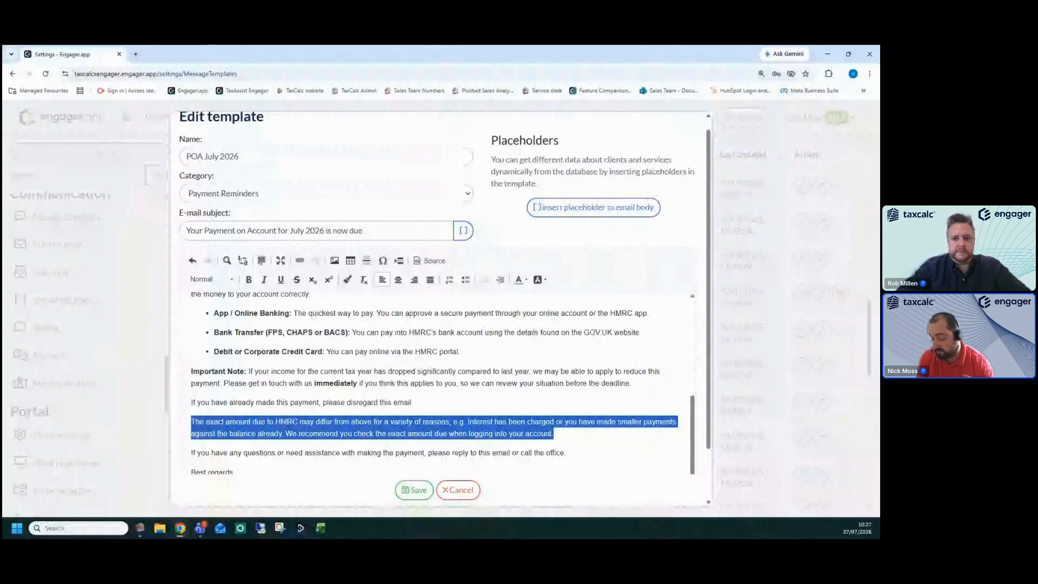
click(287, 433)
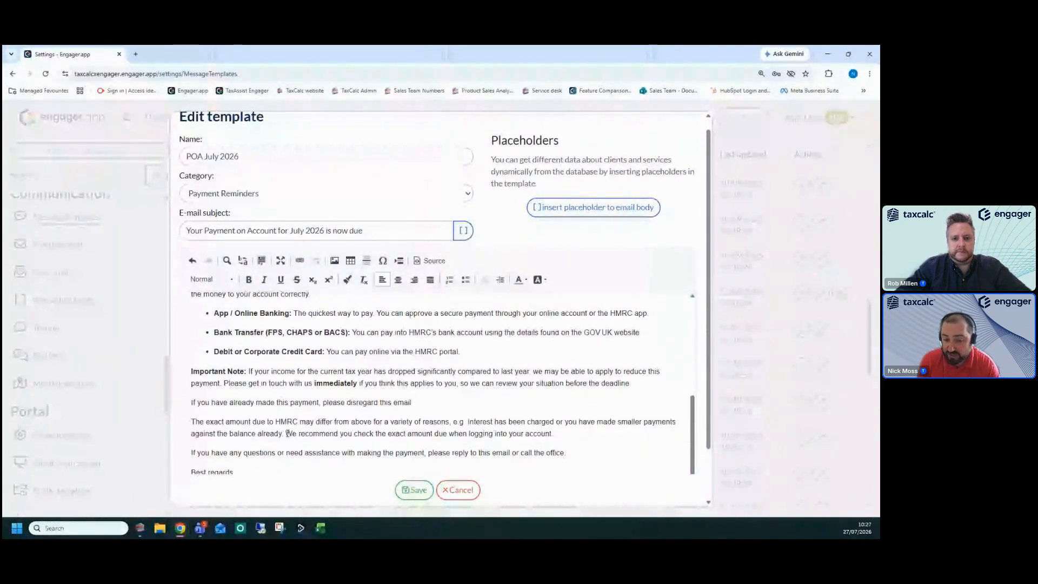
triple_click(587, 428)
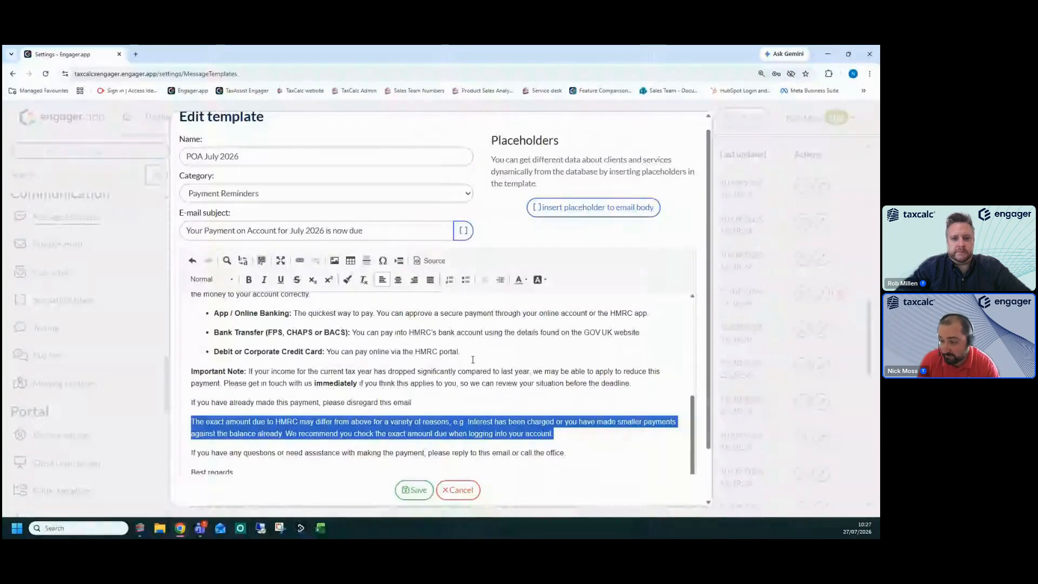
click(488, 397)
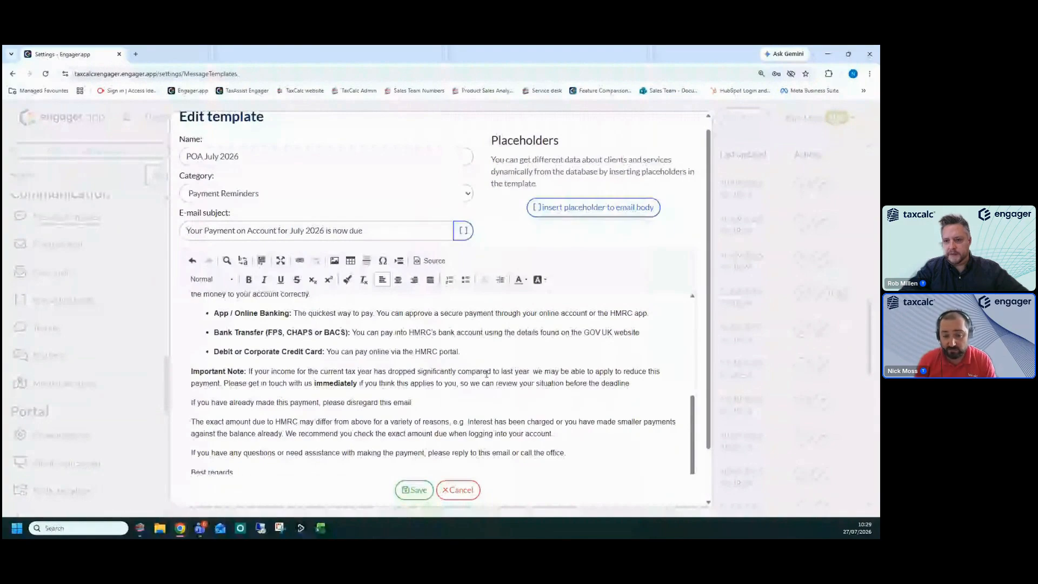
Save the POA July 2026 message template and return to the active clients list.
key(ctrl+minus)
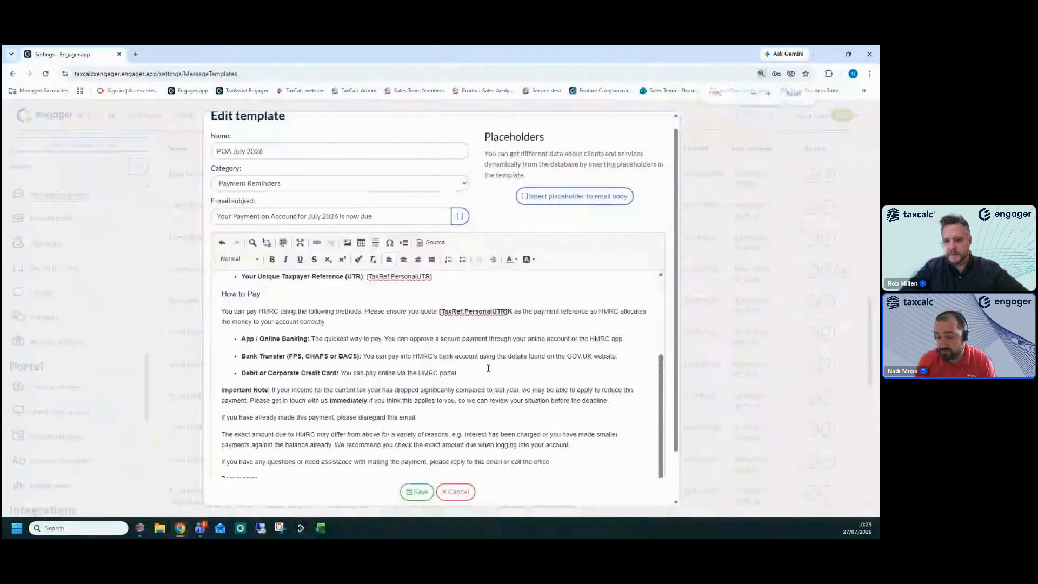
key(ctrl+minus)
key(ctrl+minus)
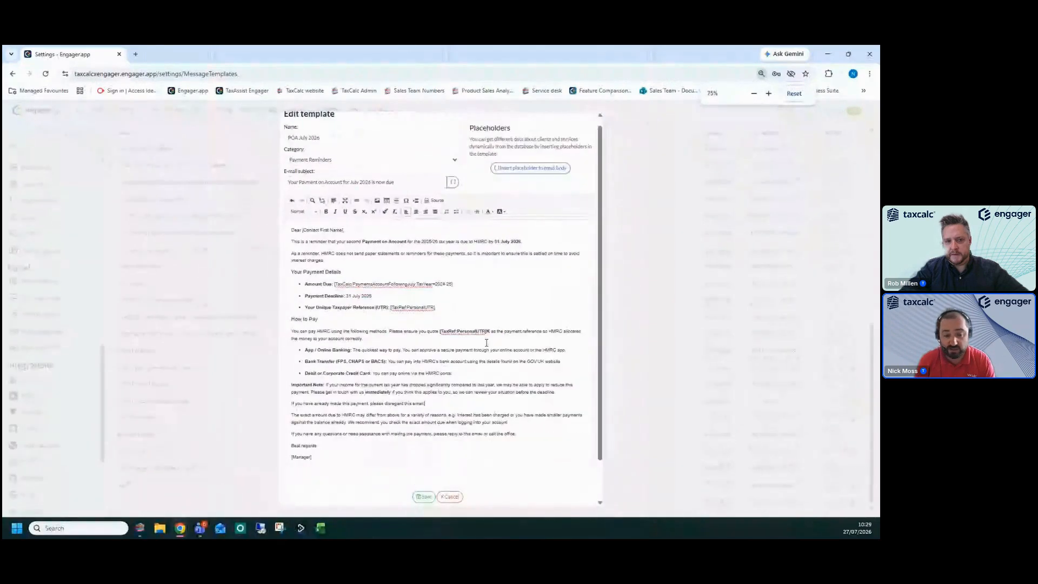
key(ctrl+plus)
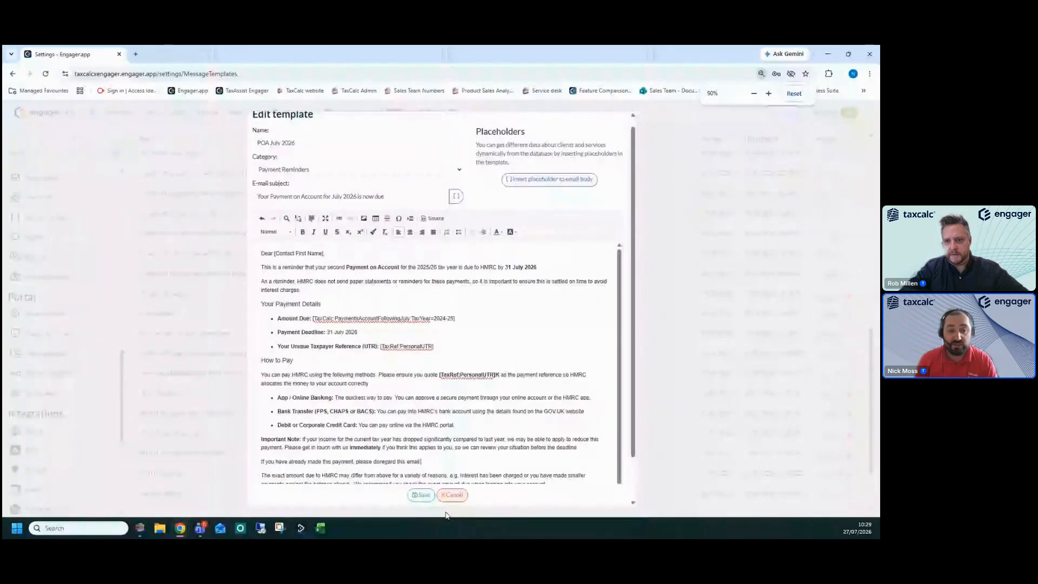
click(421, 495)
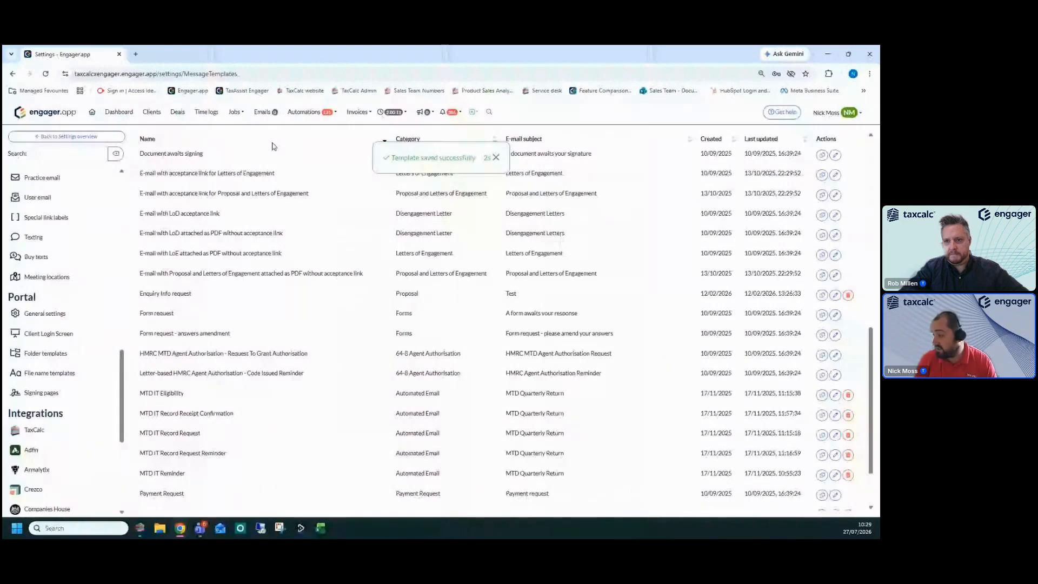
click(254, 141)
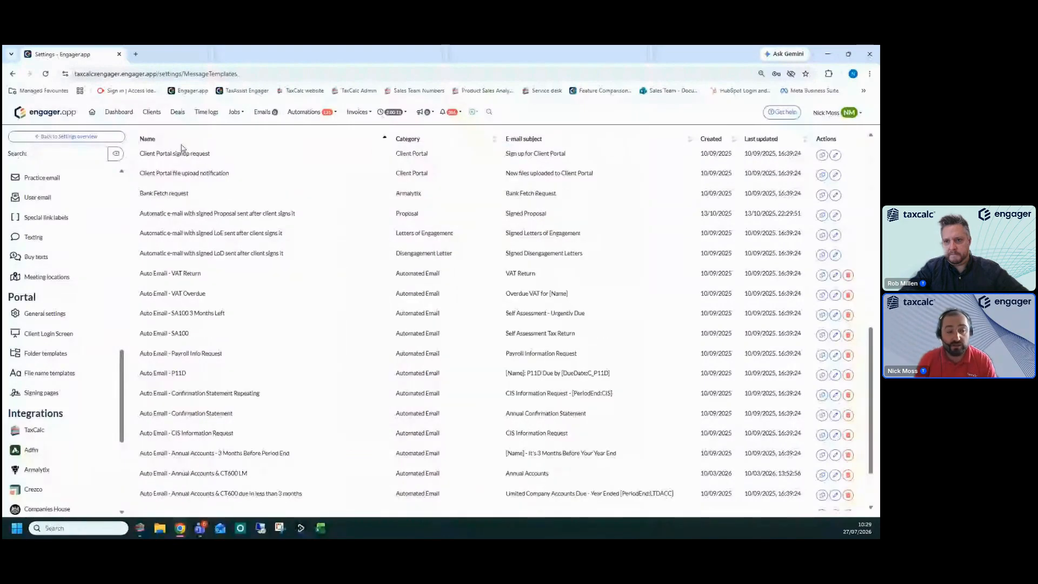
click(154, 113)
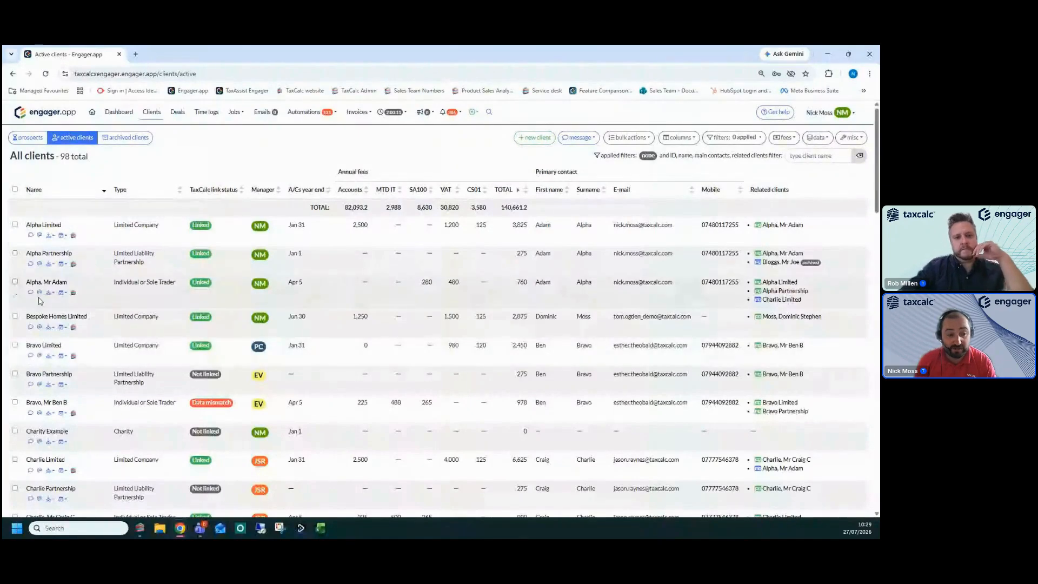
Switch to TaxCalc, run the POA July 2026 report, and move its window aside to compare it with the client list.
key(alt+Tab)
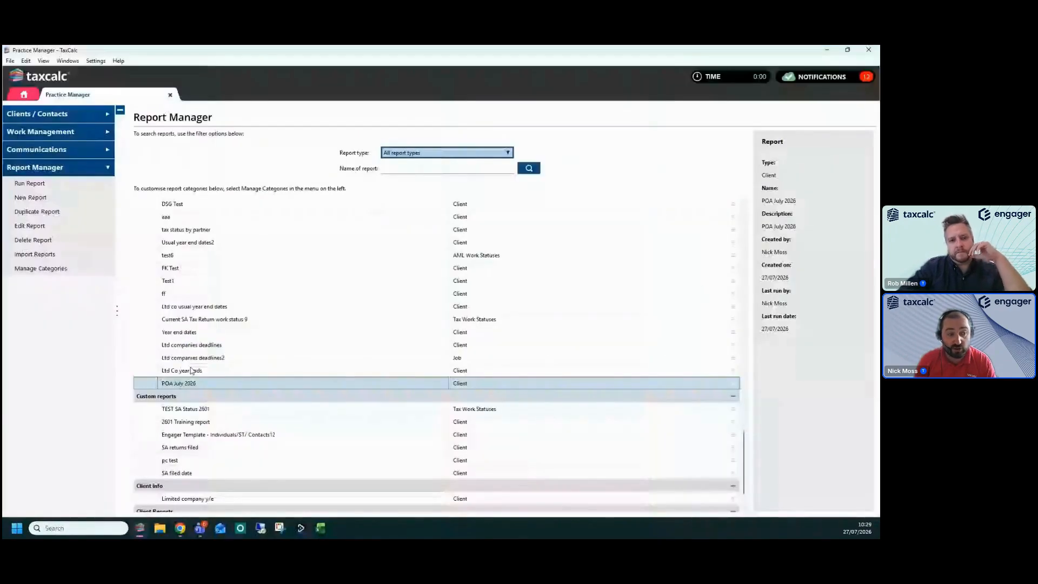
click(34, 184)
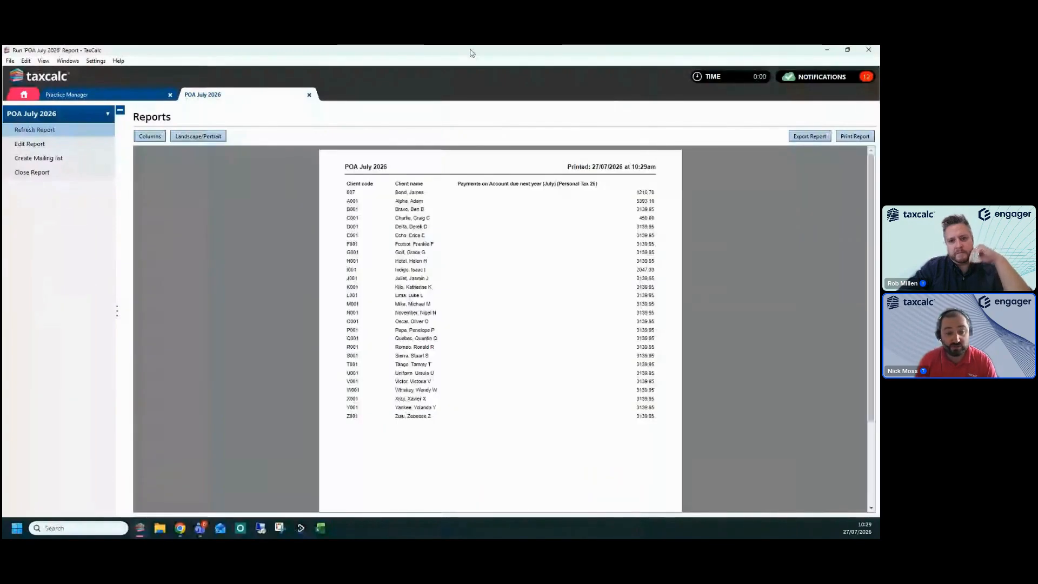
drag(471, 53, 124, 99)
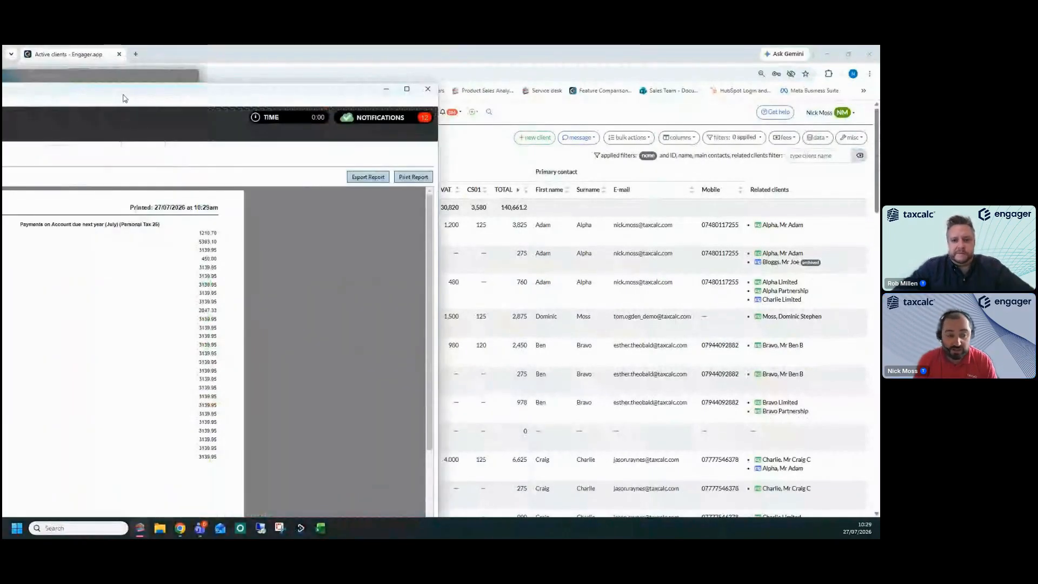
double_click(123, 99)
click(683, 65)
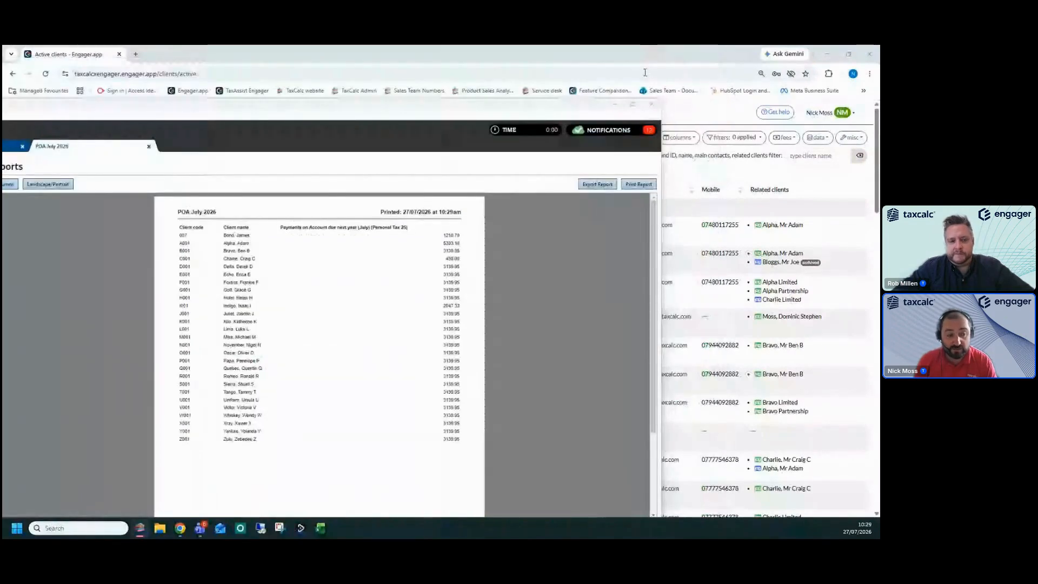
Switch to Engager.app and select the first three individual or sole trader clients in the active list for the payment reminder.
click(645, 72)
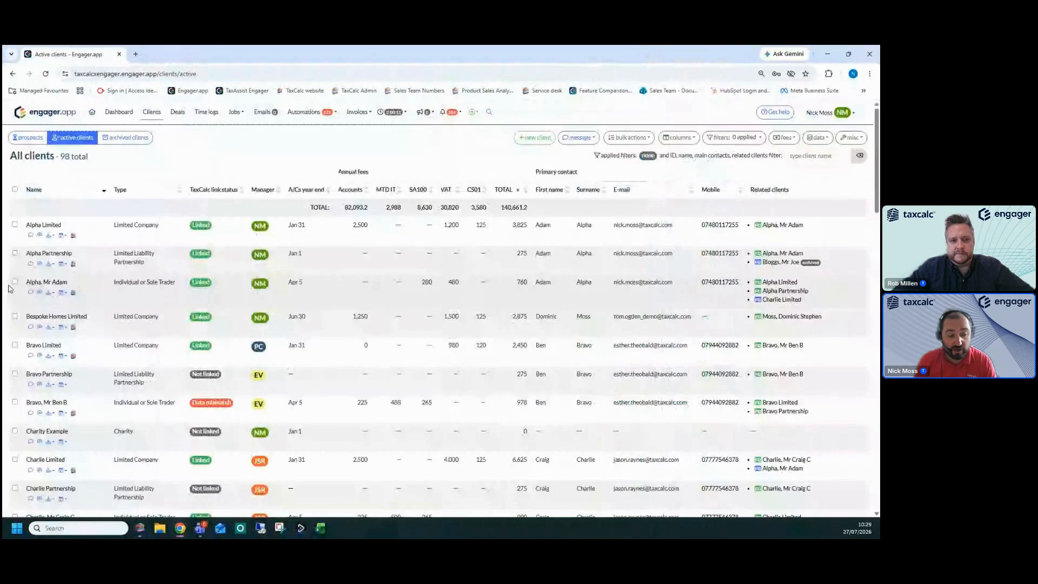
click(14, 282)
click(14, 402)
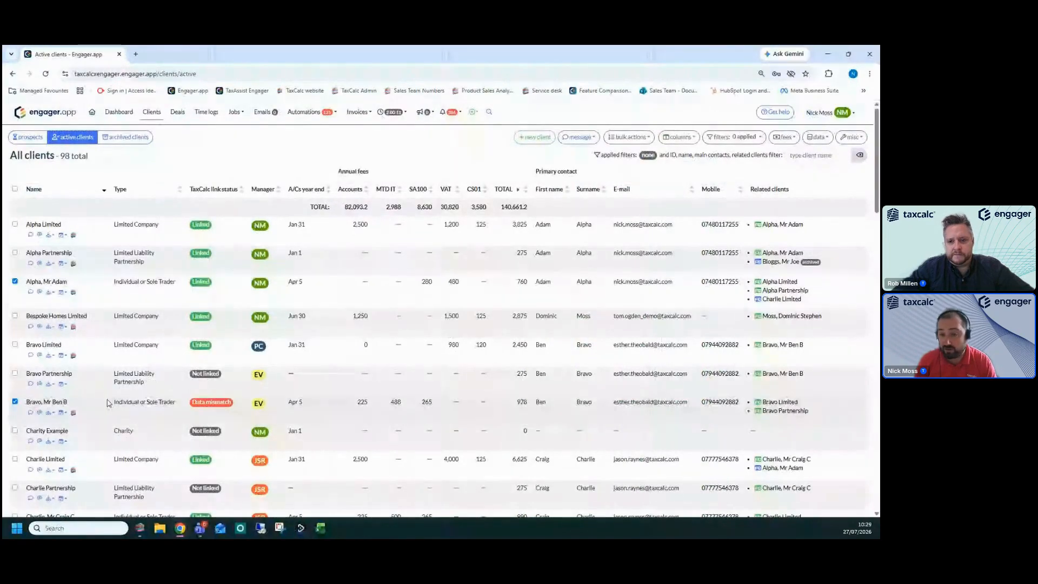
scroll(107, 403, down, 1)
click(15, 472)
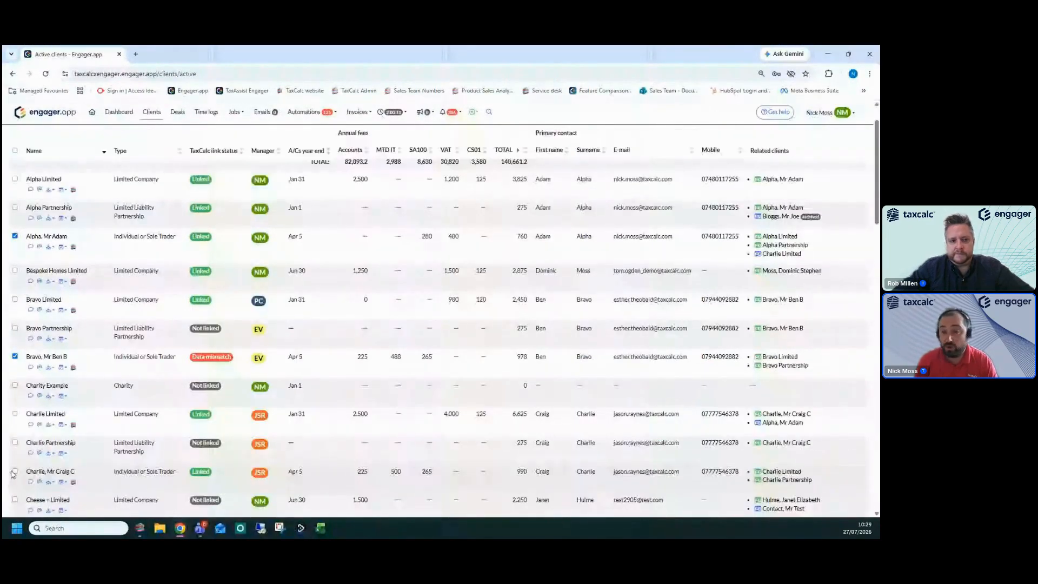
scroll(371, 372, up, 1)
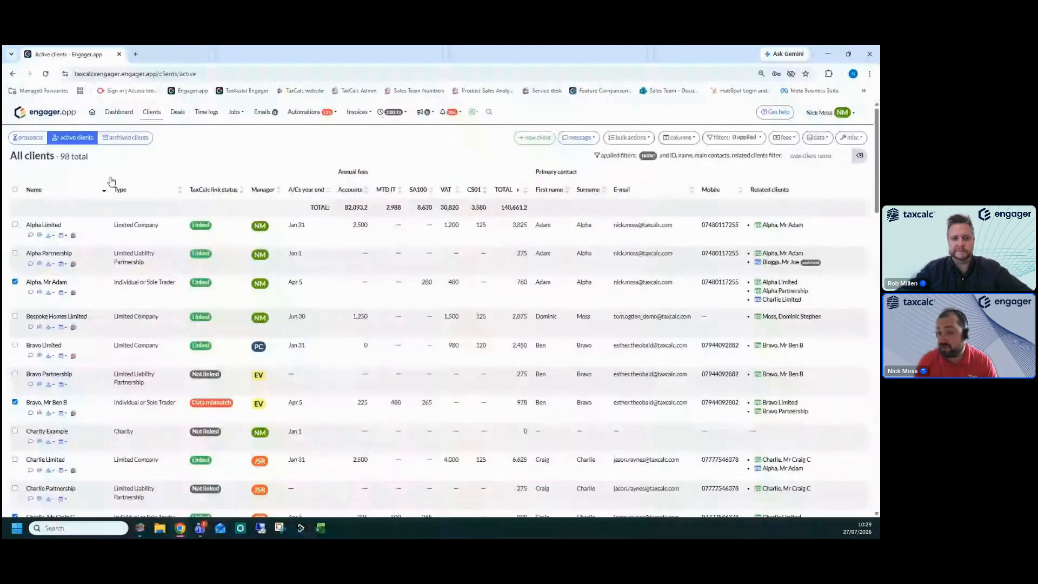
click(730, 138)
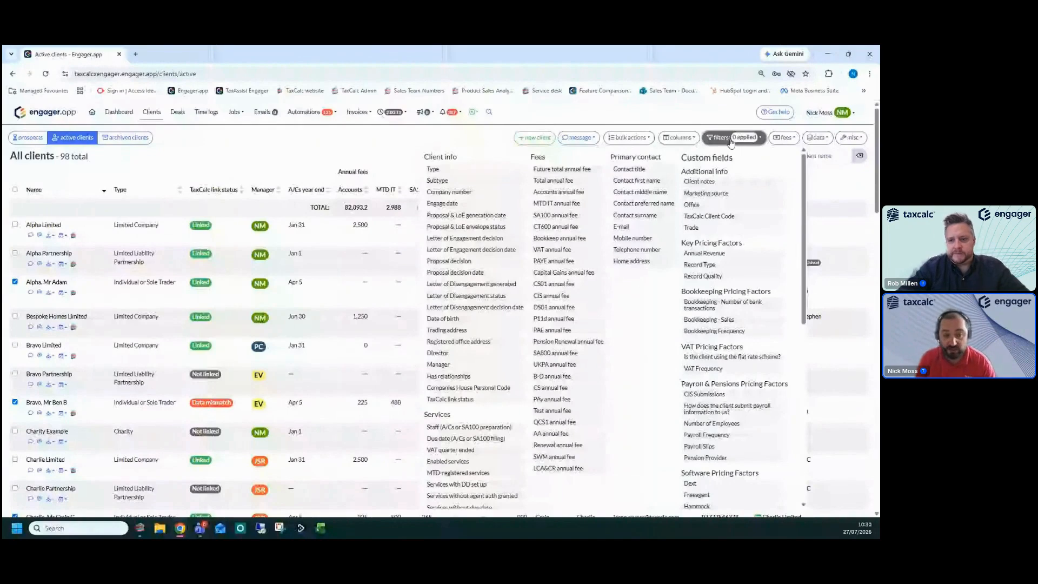
click(731, 143)
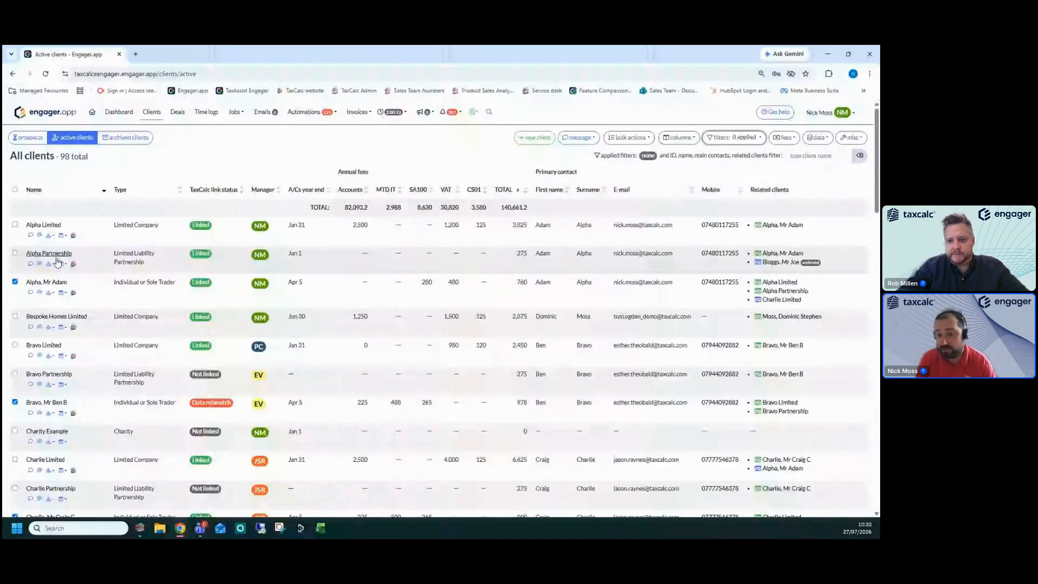
Compose an e-mail to the three selected clients using the POA July 2026 template.
click(583, 140)
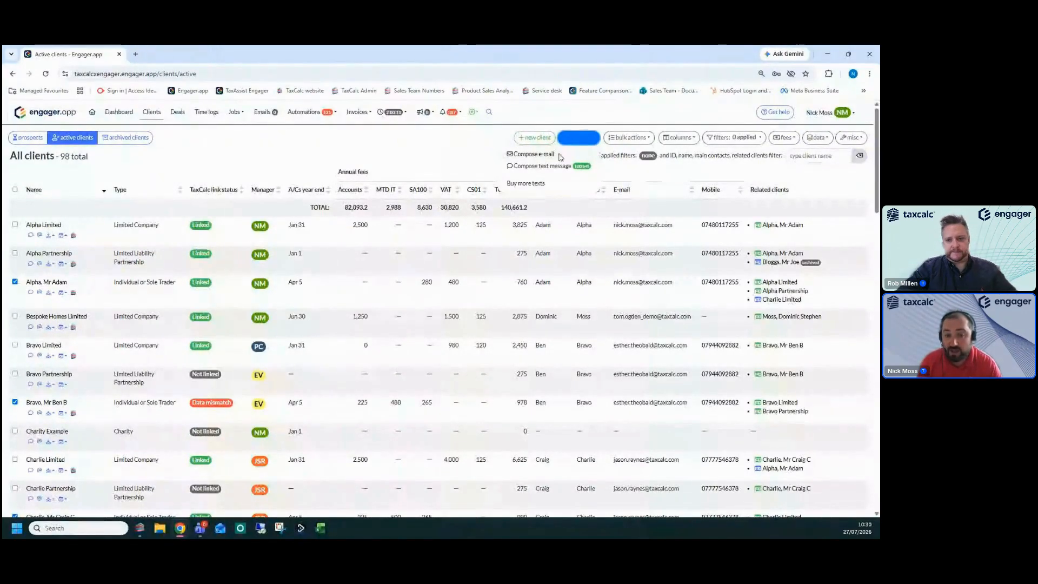
click(560, 157)
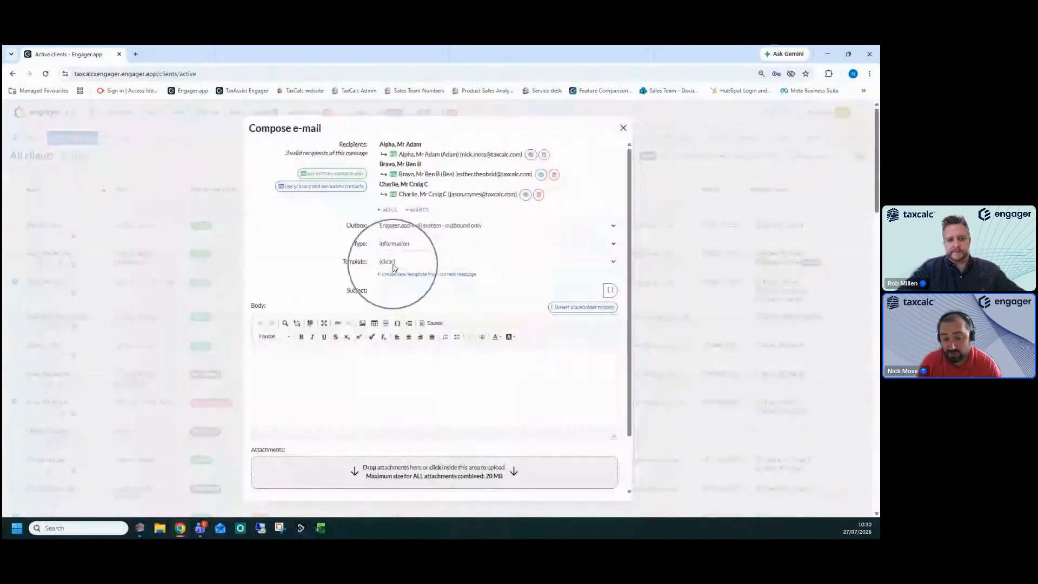
click(395, 263)
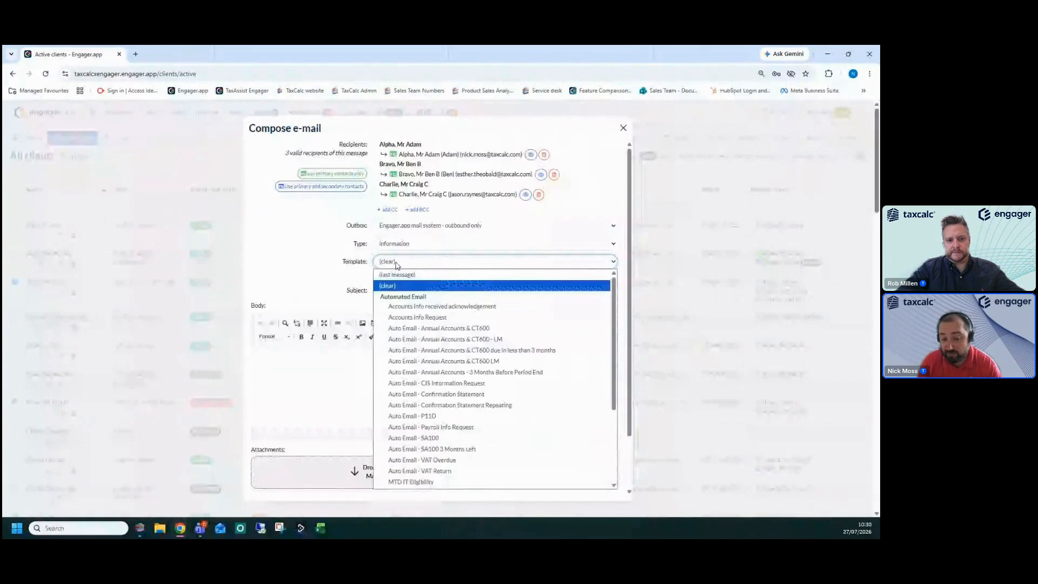
scroll(479, 325, down, 3)
scroll(426, 468, down, 1)
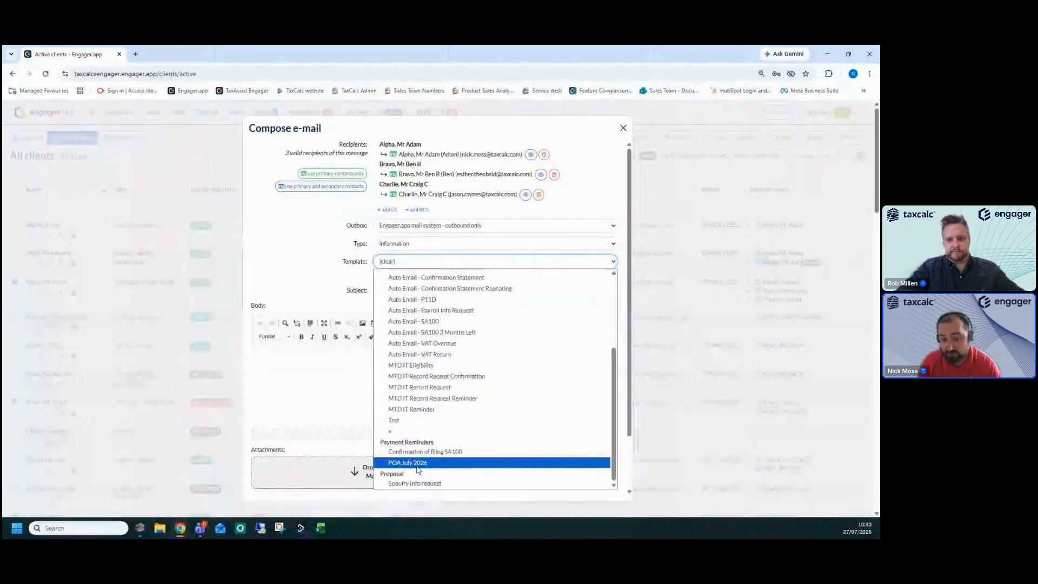
click(427, 463)
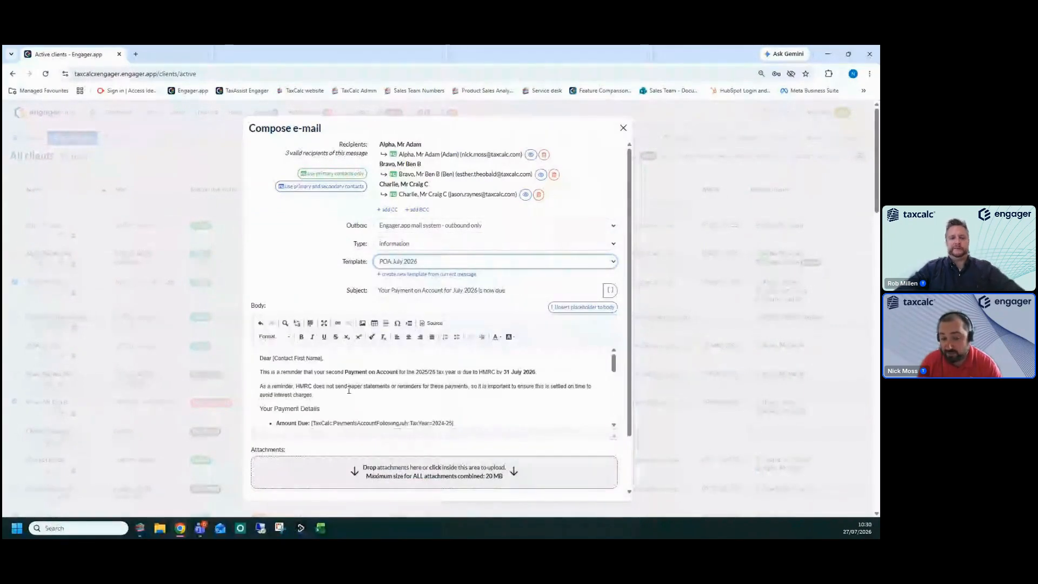
Review the reminder's full body text, the available outbox options and the listed recipients.
scroll(458, 403, down, 3)
scroll(458, 402, down, 5)
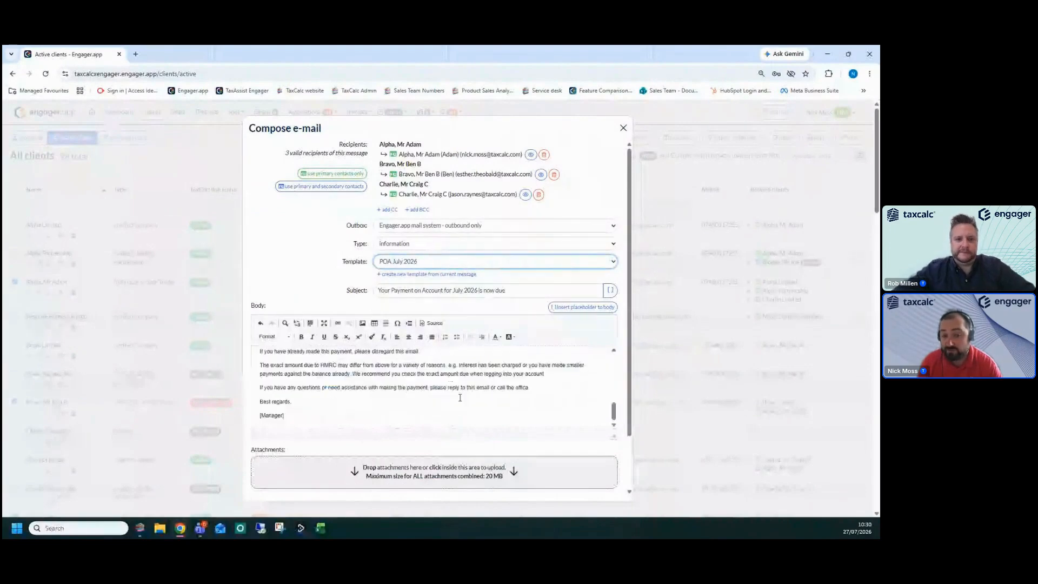
scroll(458, 401, up, 8)
click(464, 226)
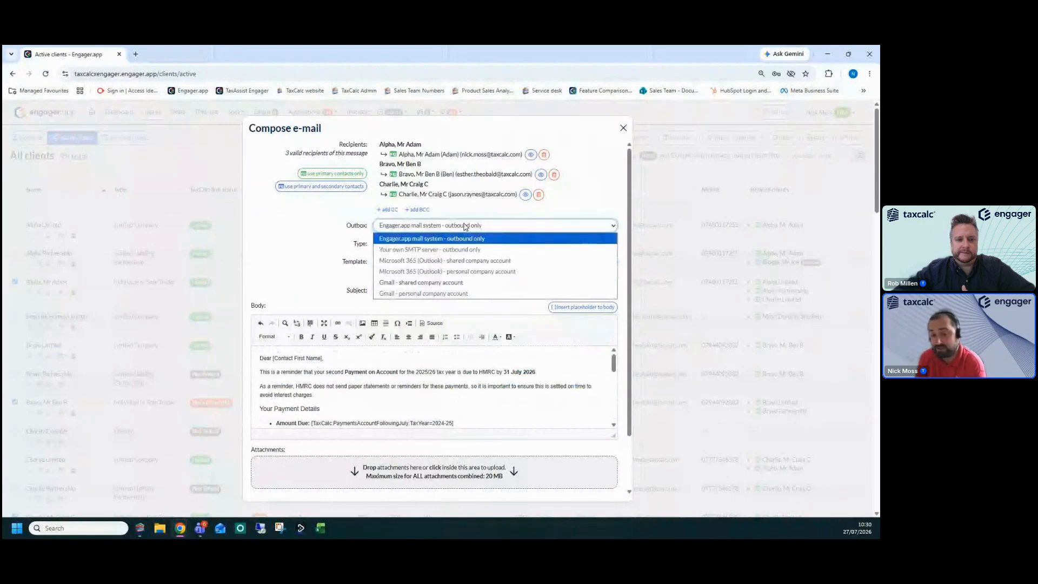
click(464, 226)
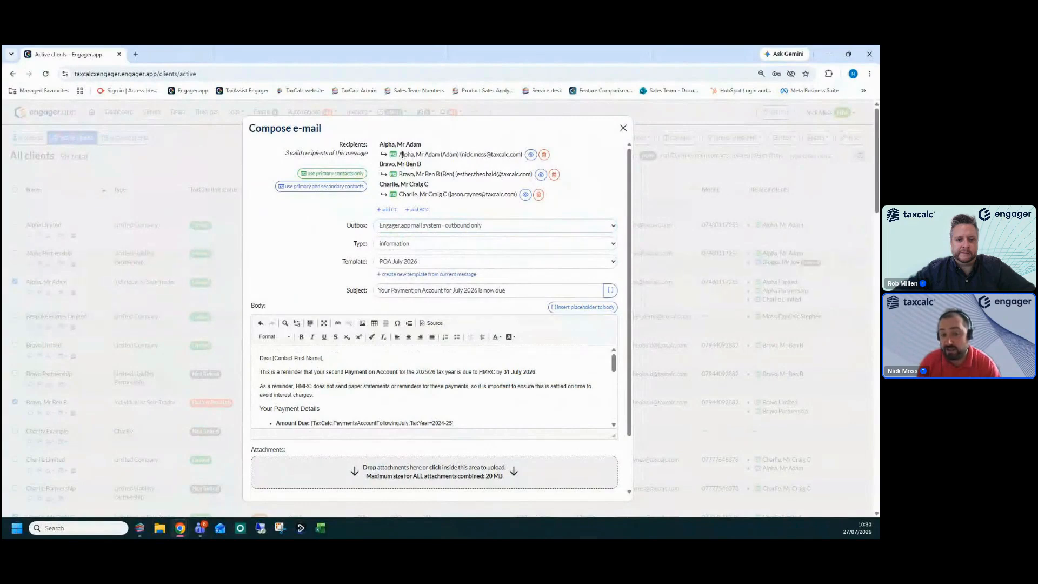
drag(405, 175, 453, 195)
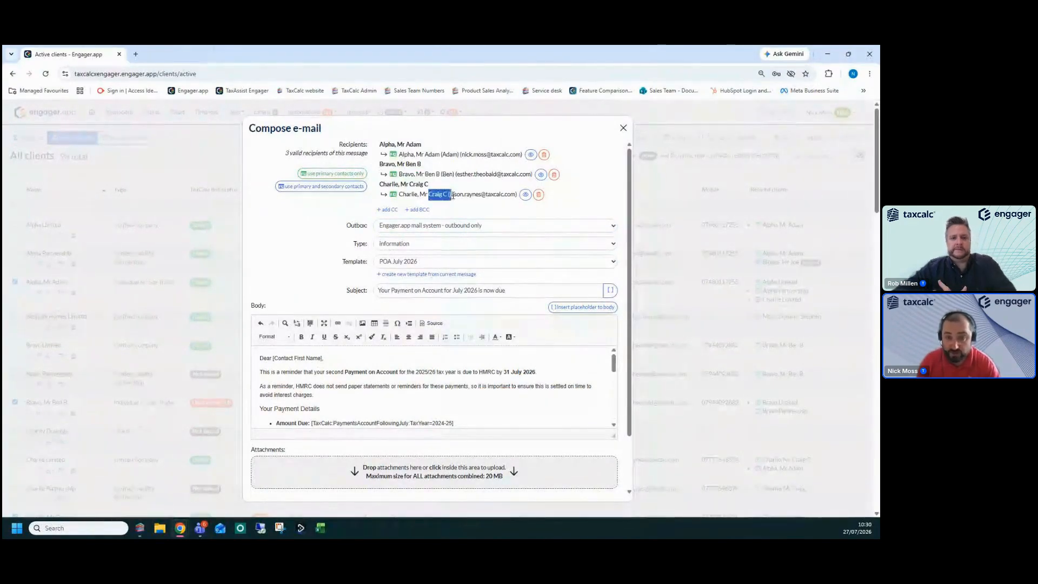
Preview the e-mail for the first recipient and check the amount due, taxpayer reference, payment reference and closing text.
click(531, 155)
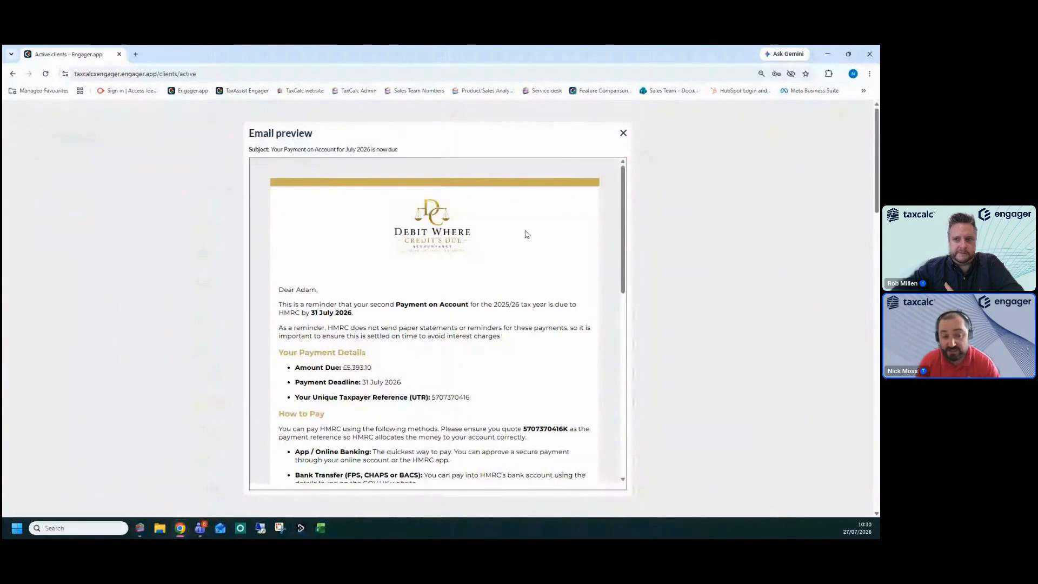
scroll(527, 234, down, 1)
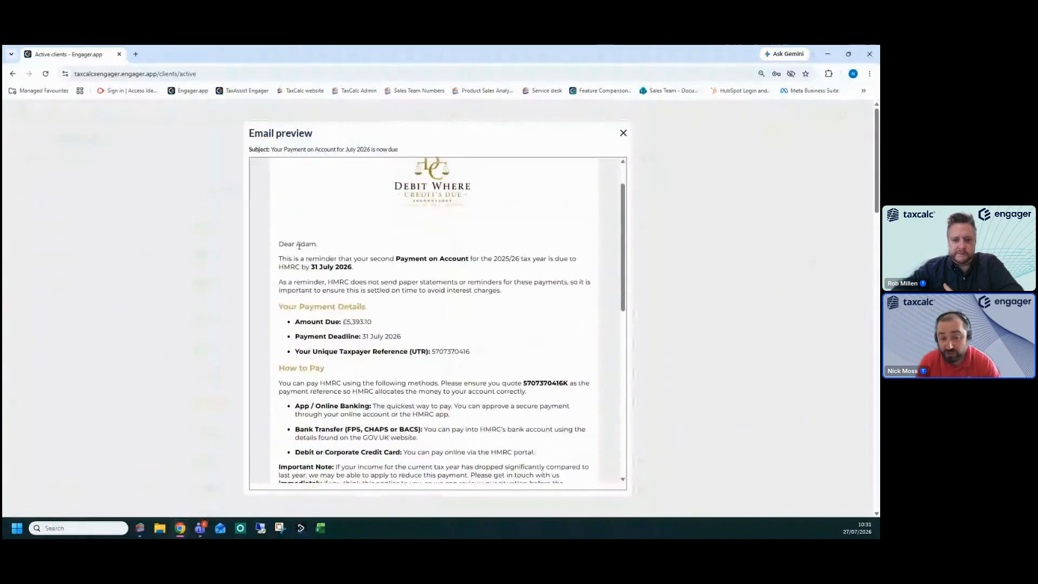
drag(343, 321, 378, 323)
scroll(414, 316, down, 1)
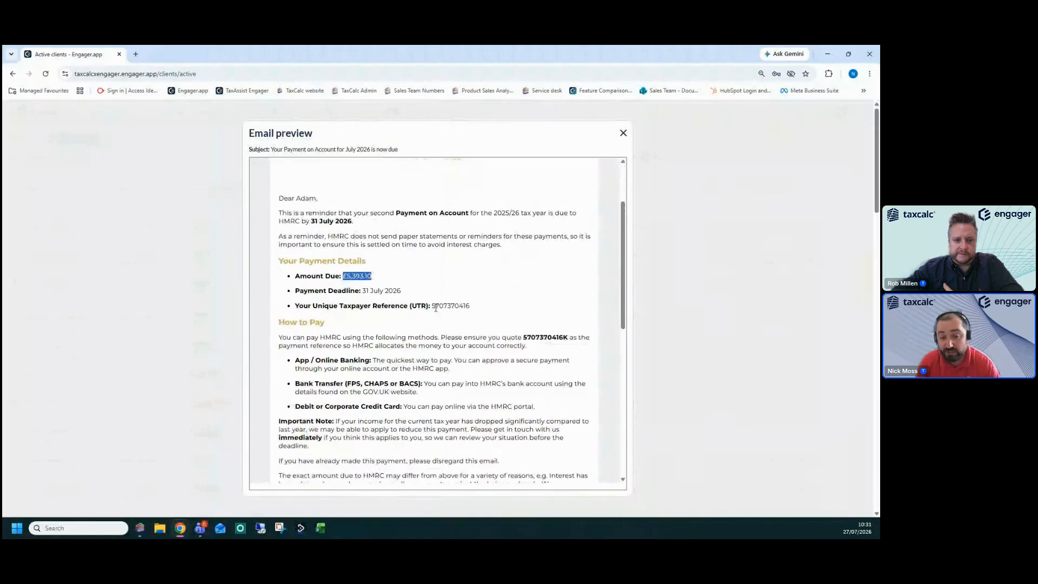
drag(432, 306, 450, 304)
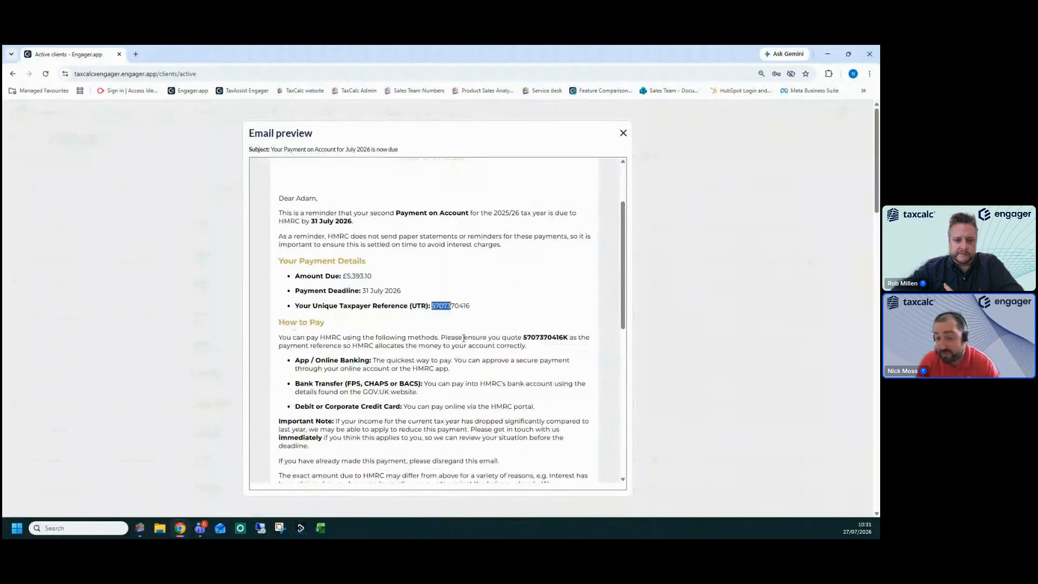
drag(523, 337, 567, 338)
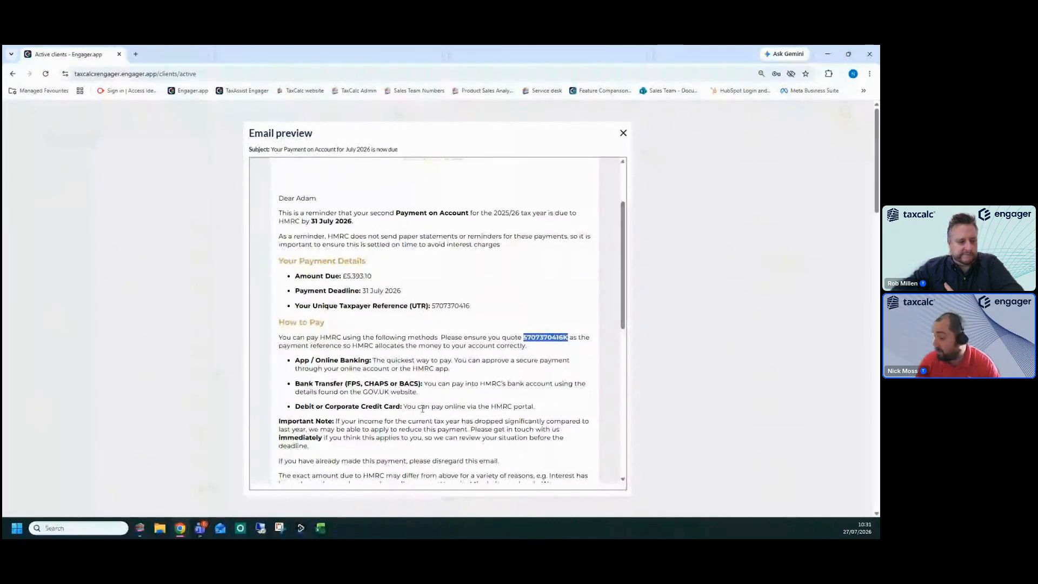
scroll(423, 409, down, 3)
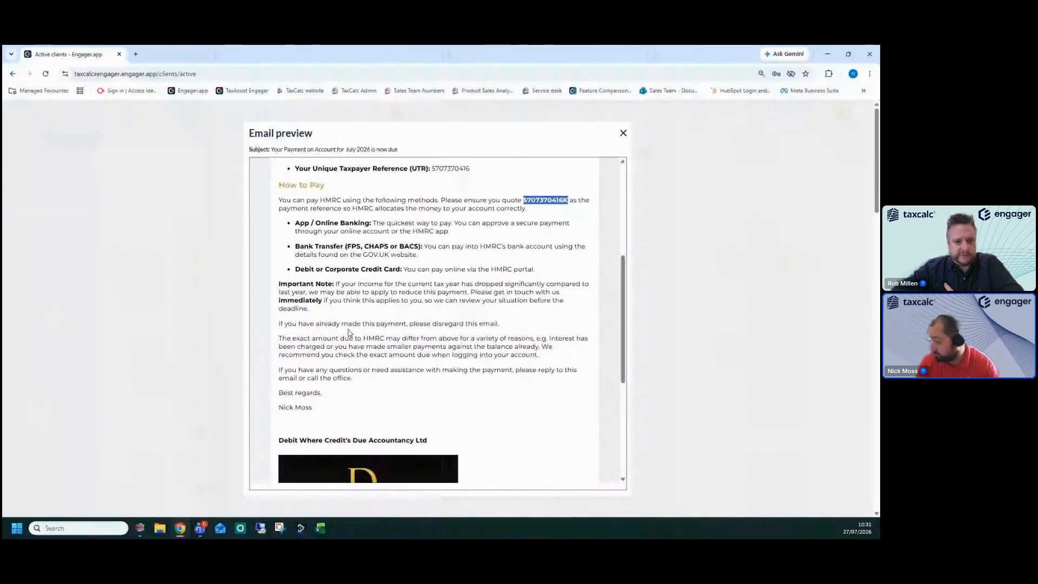
scroll(526, 408, down, 2)
scroll(527, 409, up, 6)
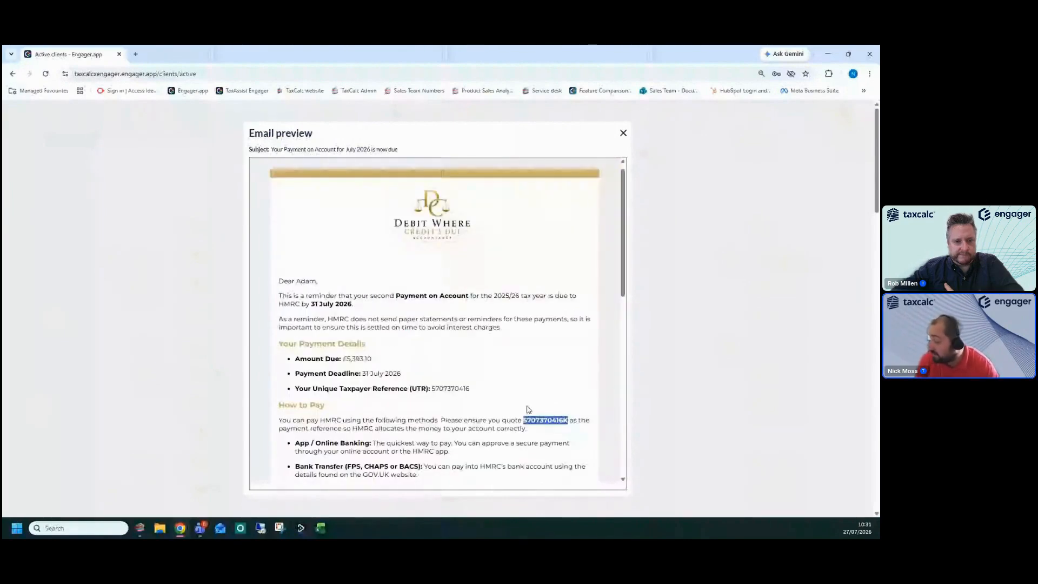
scroll(529, 410, up, 1)
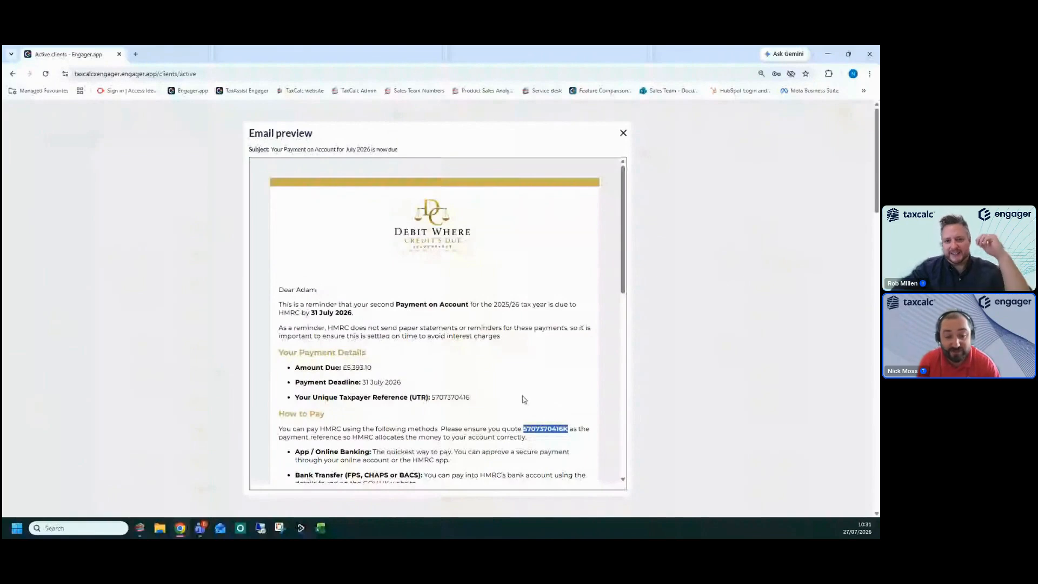
Check the Payment on Account wording and the amount due in the first recipient's preview, and close it.
click(396, 305)
drag(396, 305, 458, 305)
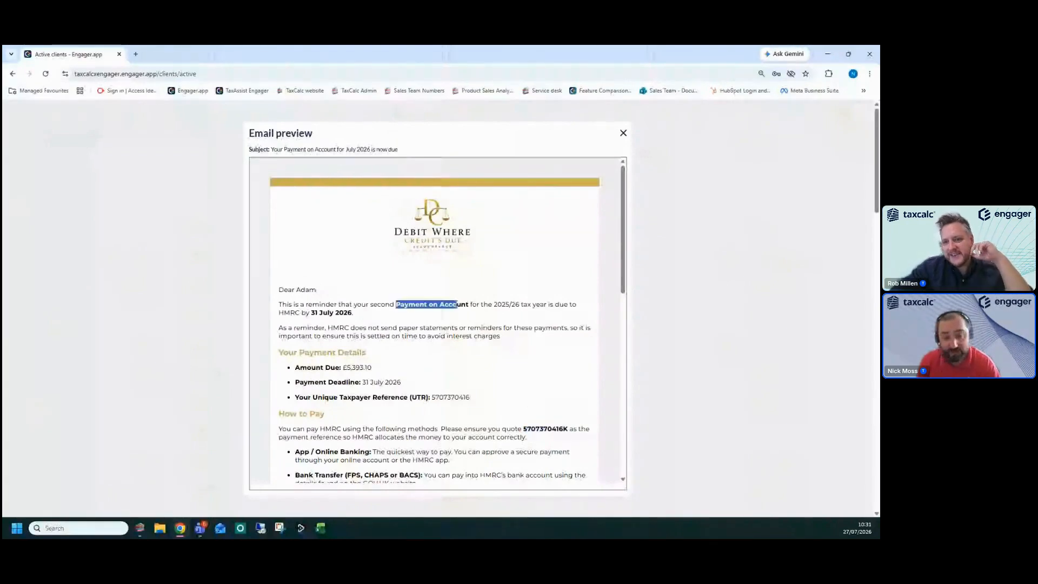
drag(343, 368, 384, 375)
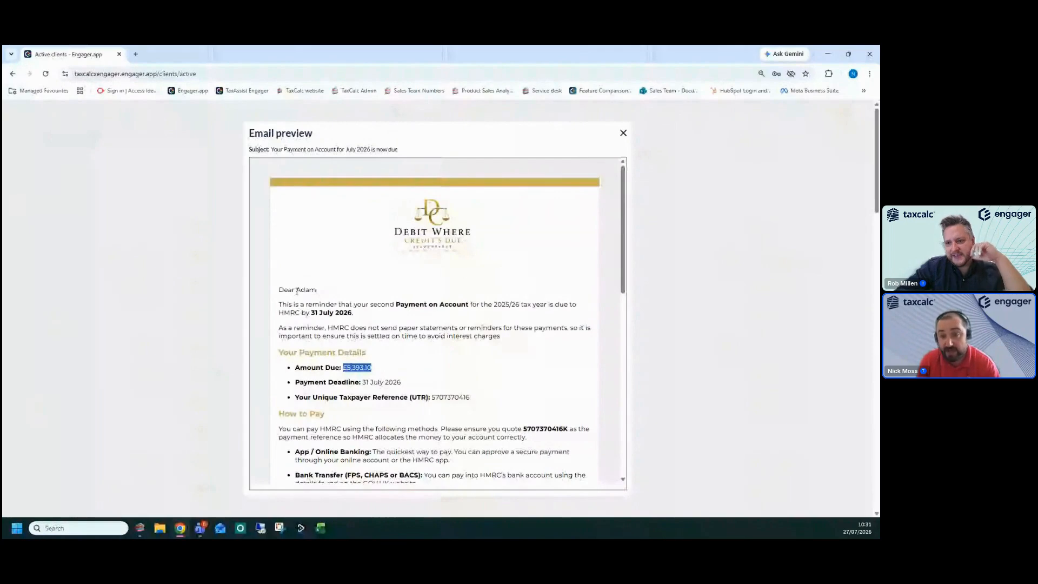
click(351, 368)
drag(351, 368, 364, 368)
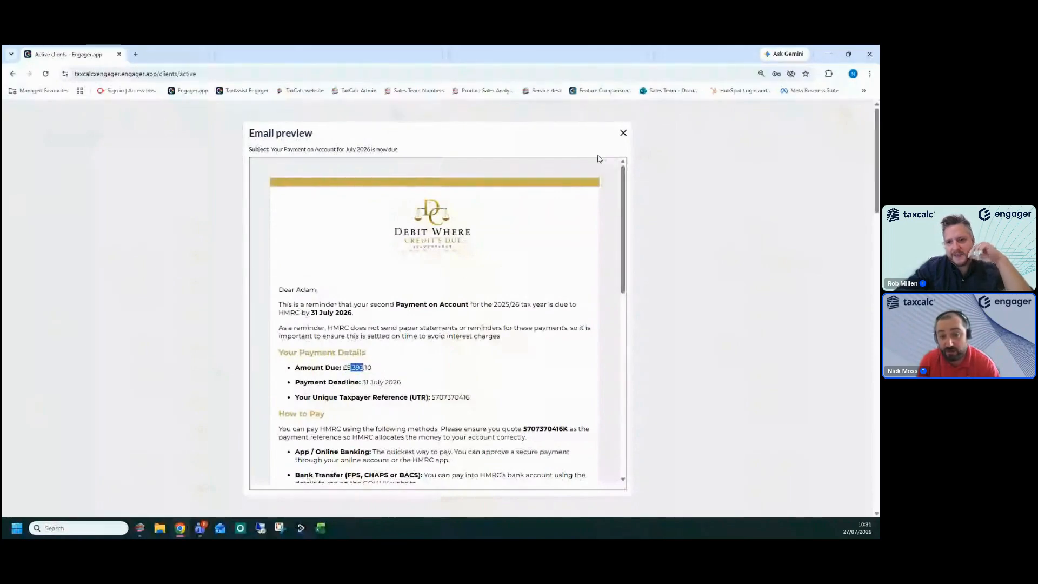
key(Escape)
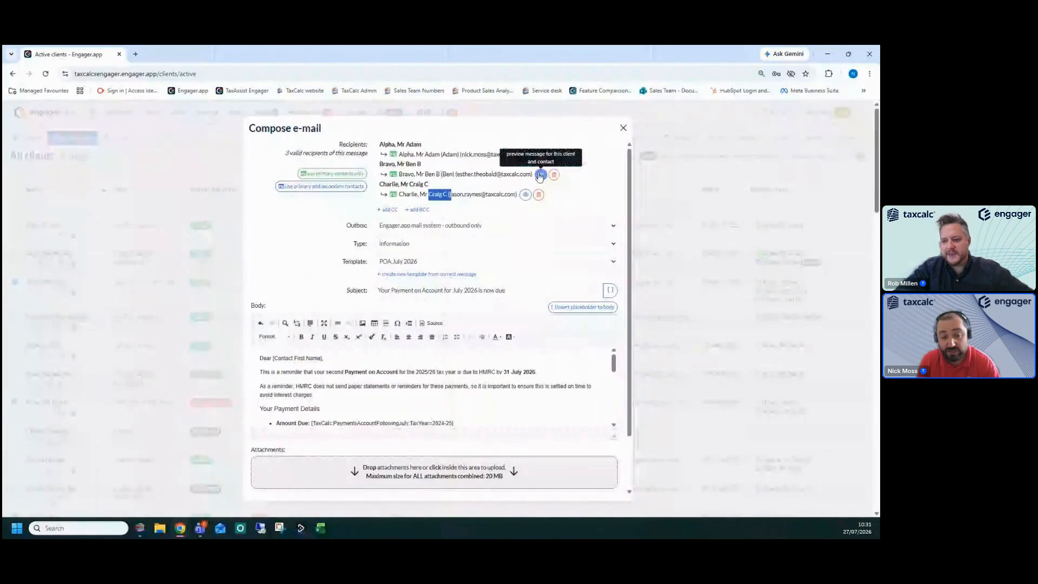
Preview the e-mail for the second recipient, check the greeting name and amount due, and close the preview.
click(540, 175)
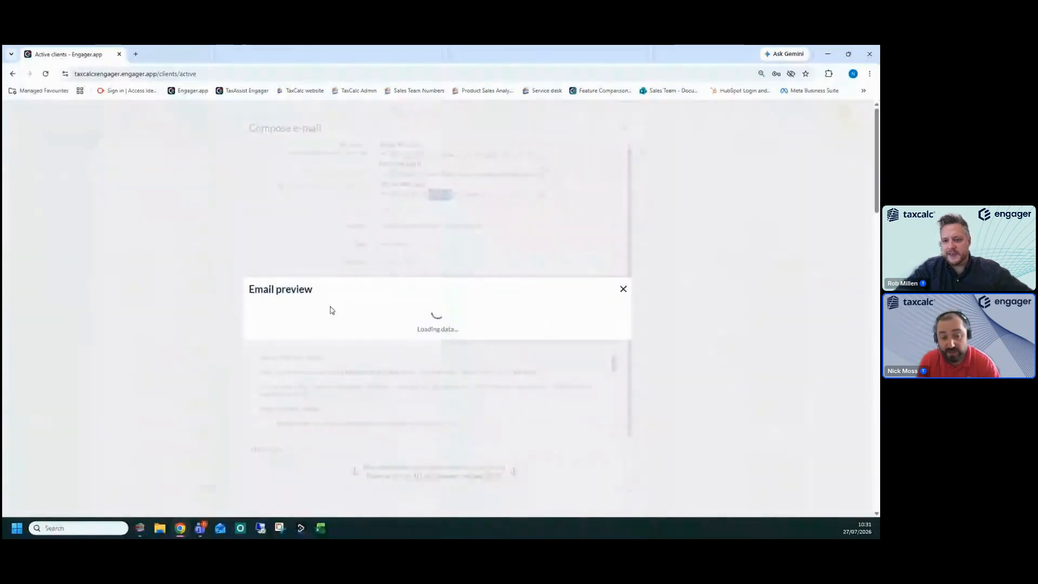
drag(297, 291, 312, 290)
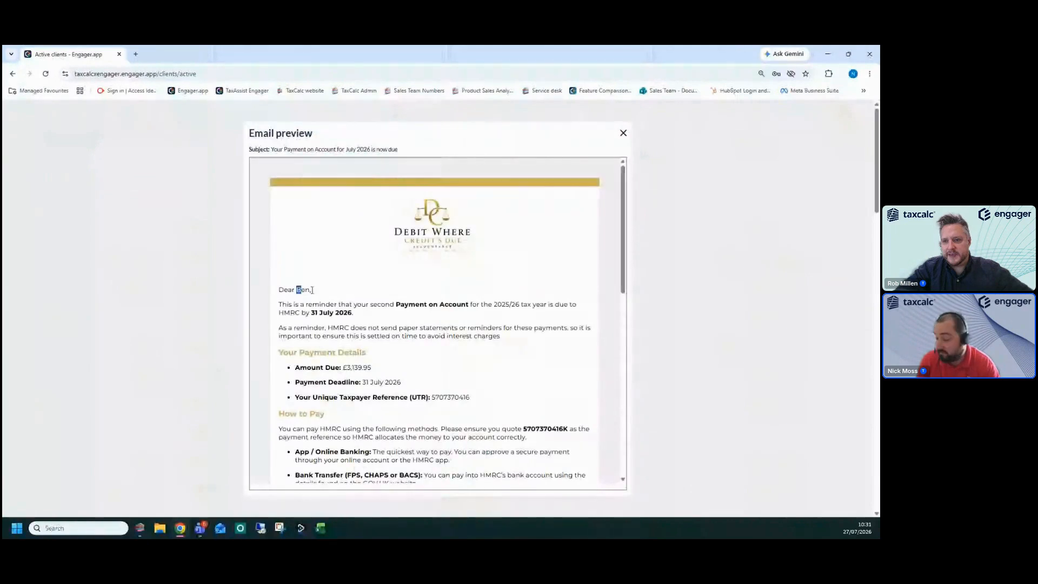
drag(347, 368, 373, 371)
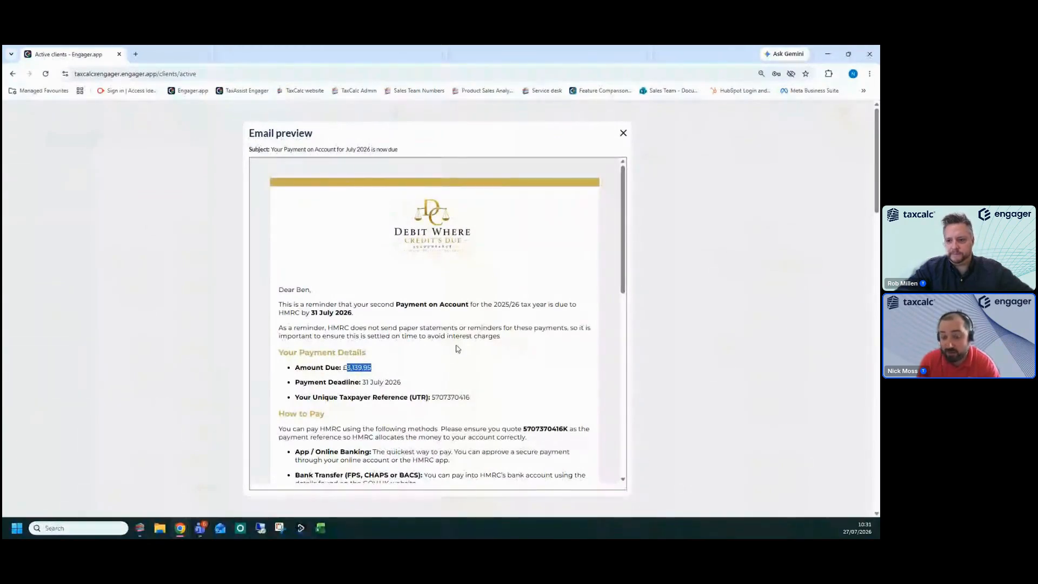
click(623, 133)
Review the placeholders in the composed message's opening section and close the e-mail without sending it.
scroll(438, 486, down, 1)
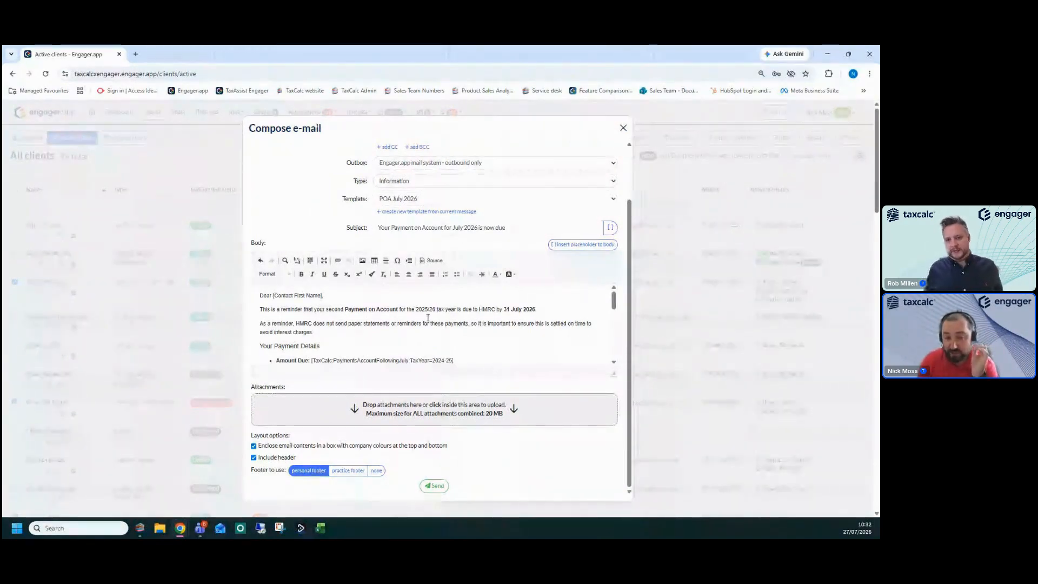
drag(273, 295, 454, 346)
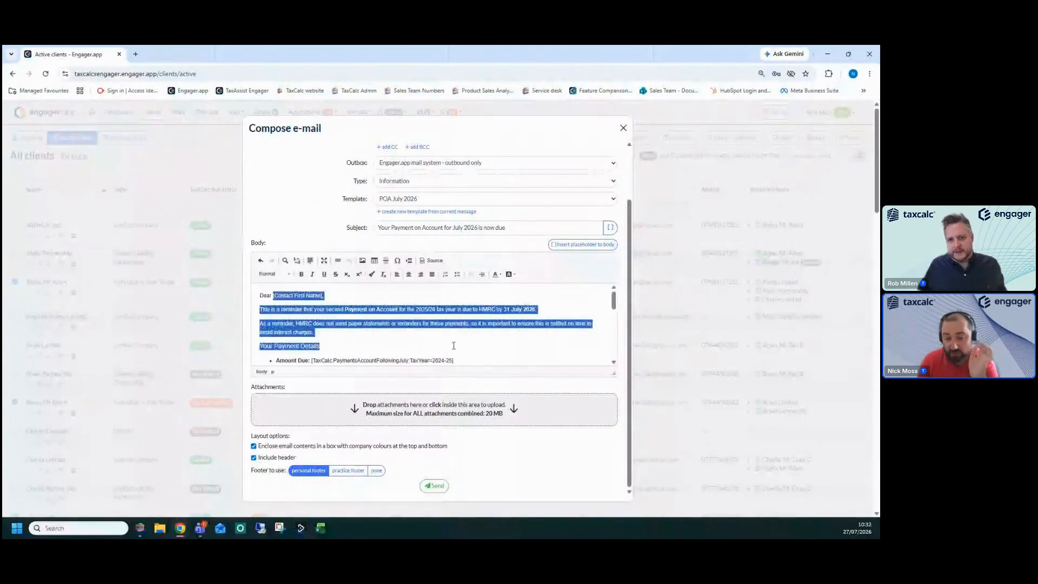
click(471, 321)
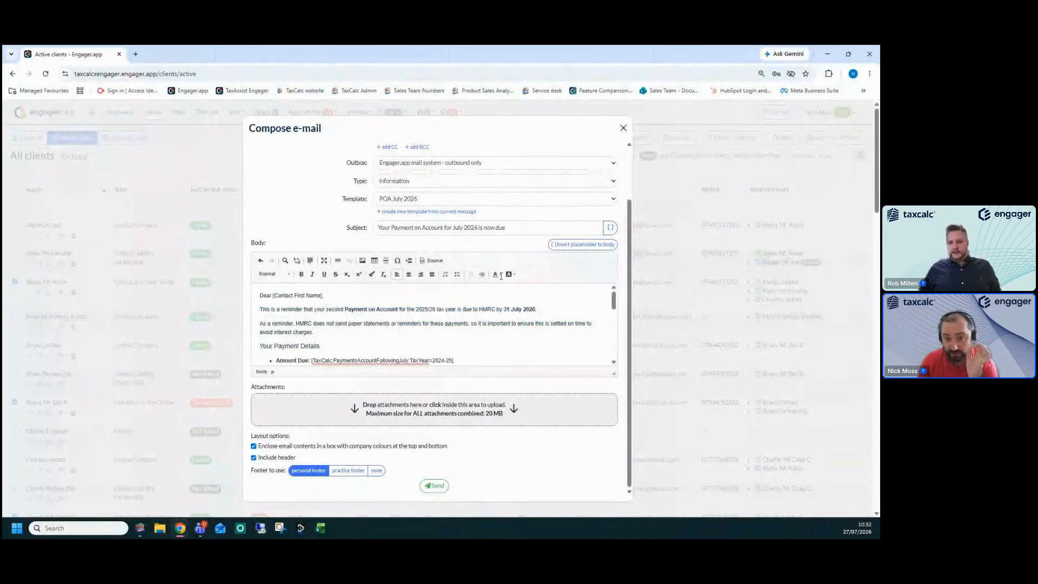
click(623, 128)
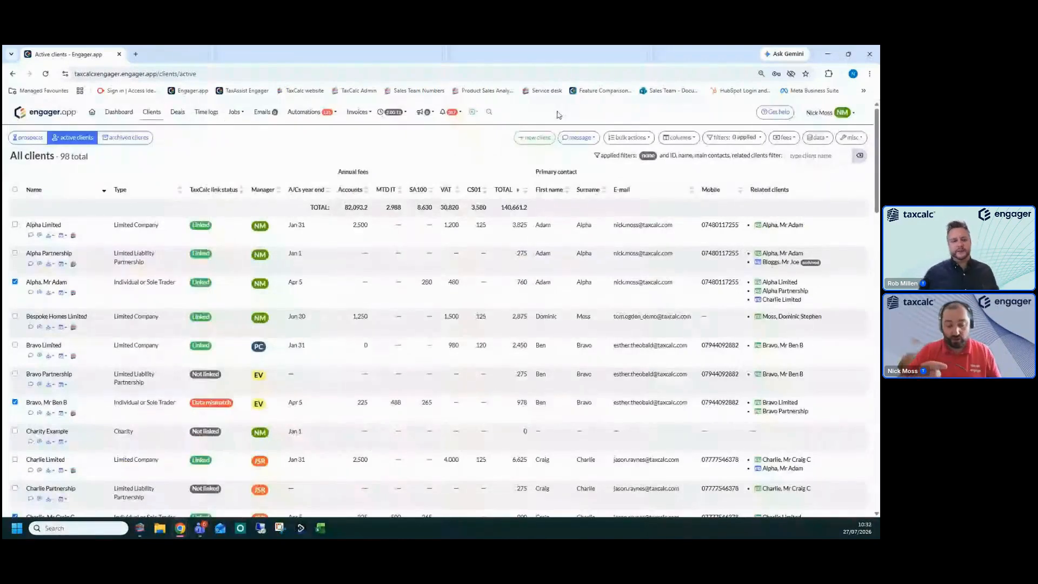
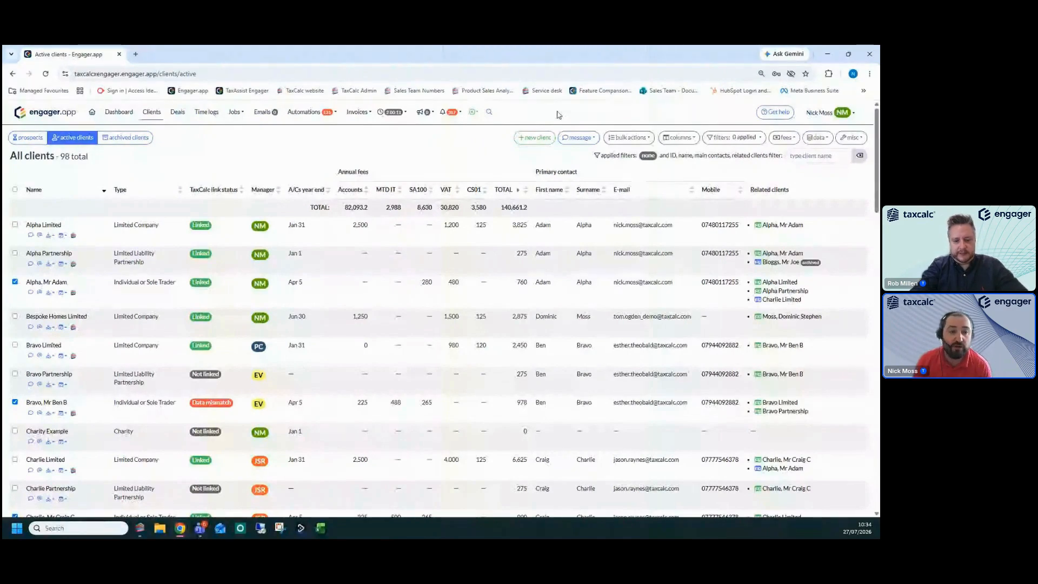
Open the SA100 jobs view, inspect the File Tax Return phase of the job that is ready to file, and close it.
click(141, 140)
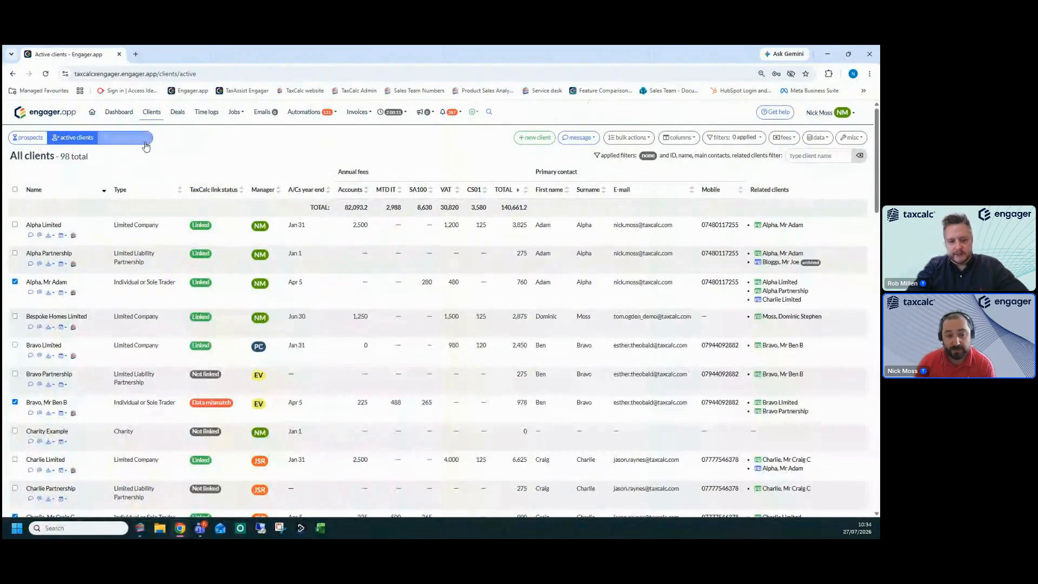
click(236, 112)
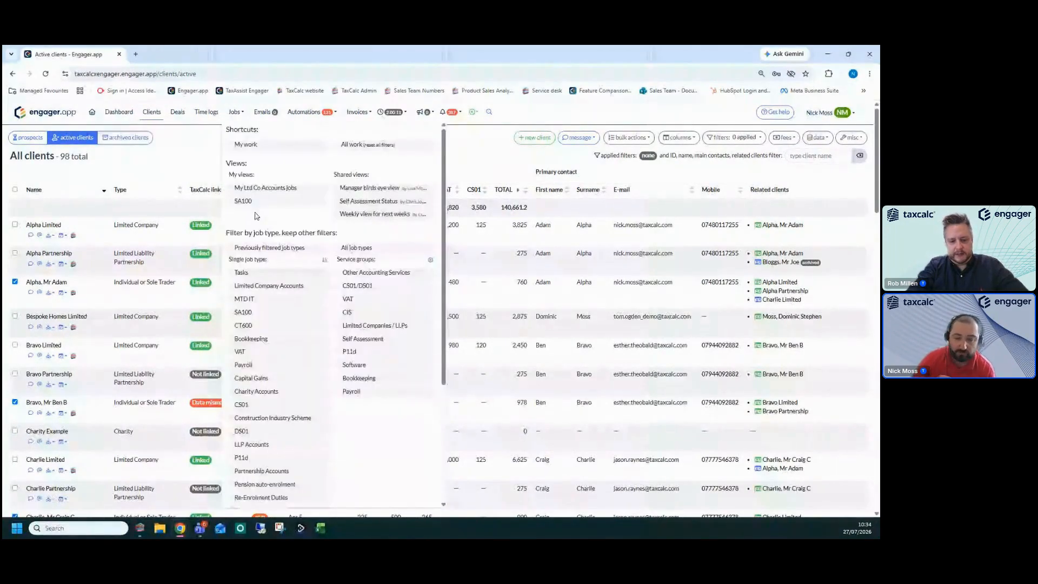
click(250, 202)
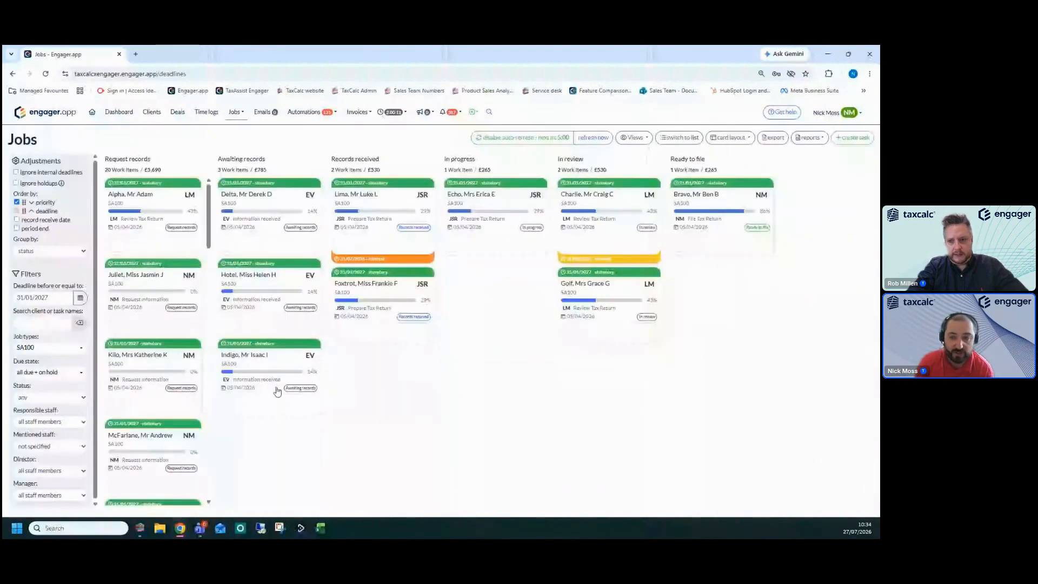
click(715, 223)
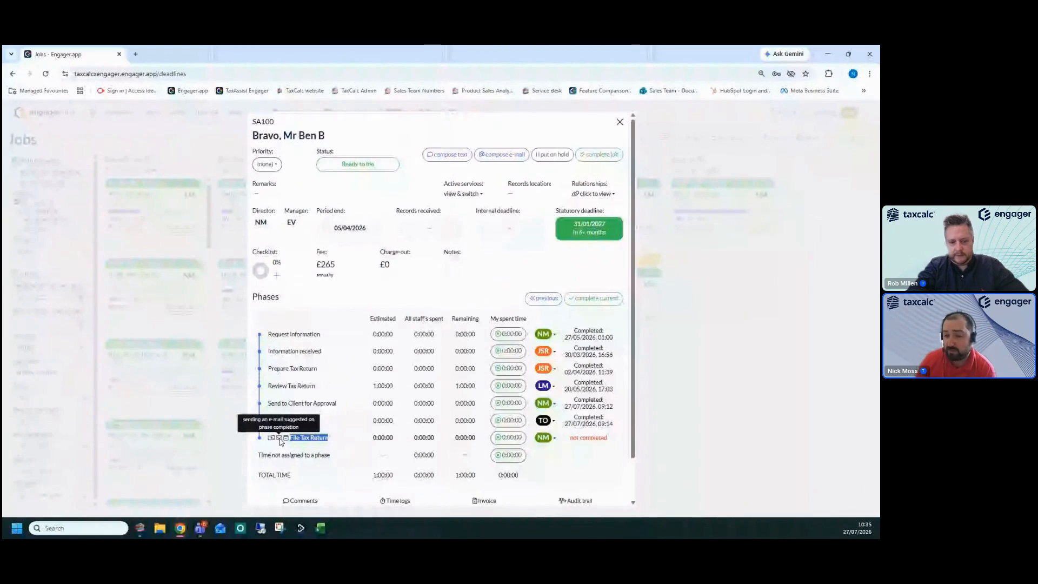
click(331, 441)
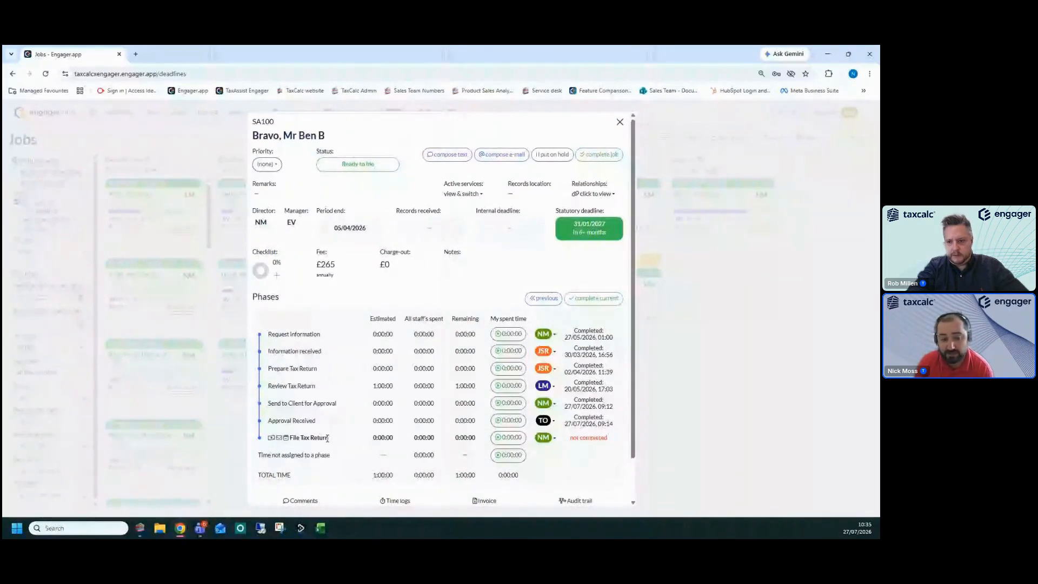
click(621, 123)
Find the "Confirmation of filing SA100" message template in the settings and open it for editing.
click(837, 113)
click(818, 135)
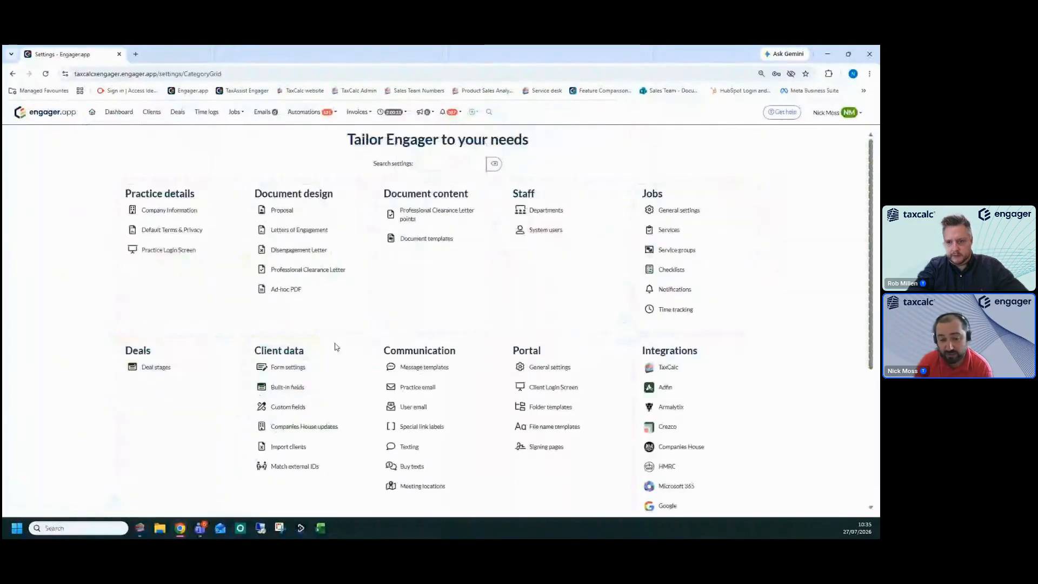
click(424, 368)
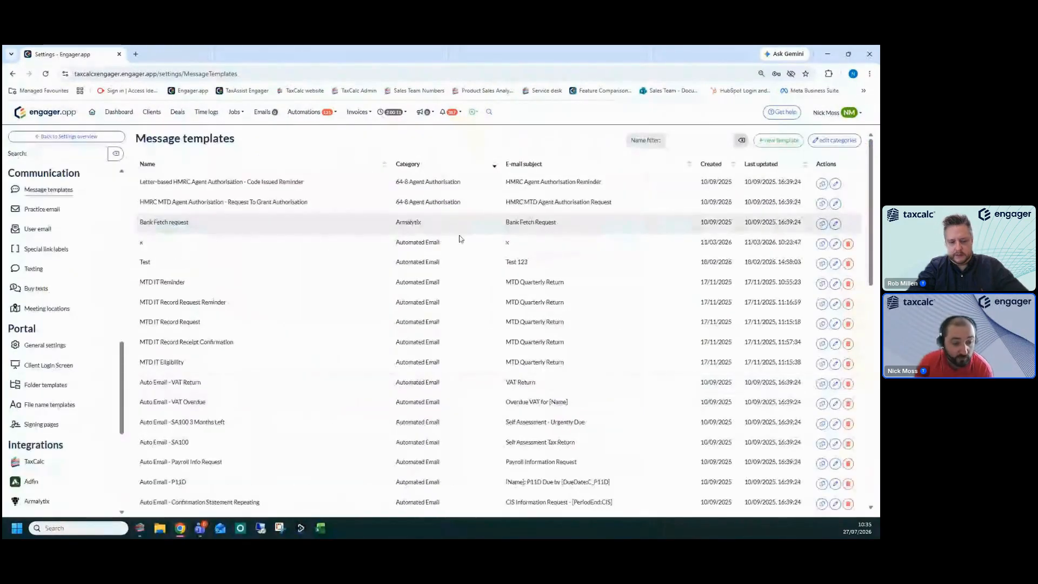
scroll(240, 399, down, 10)
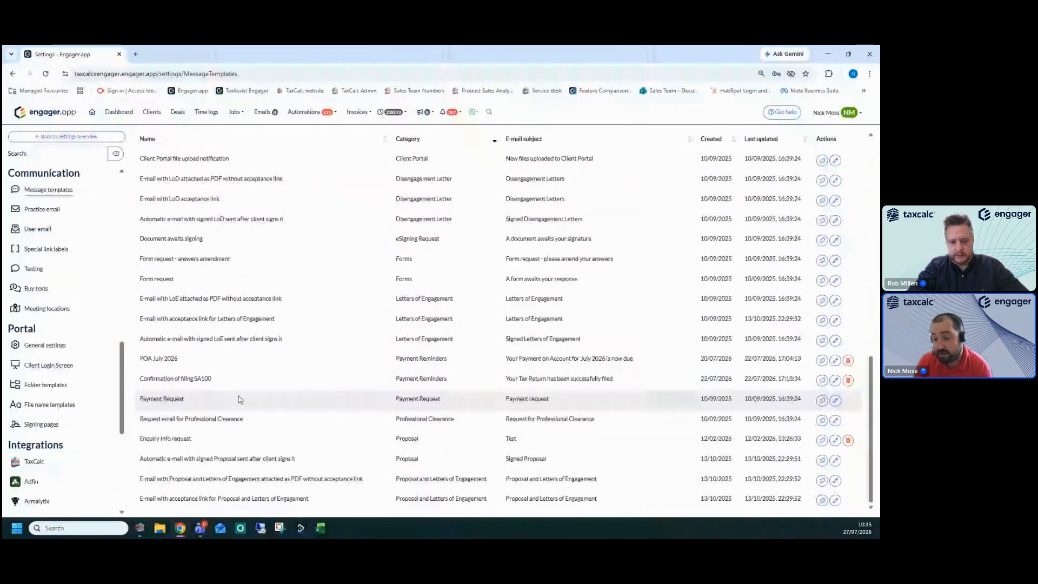
triple_click(217, 378)
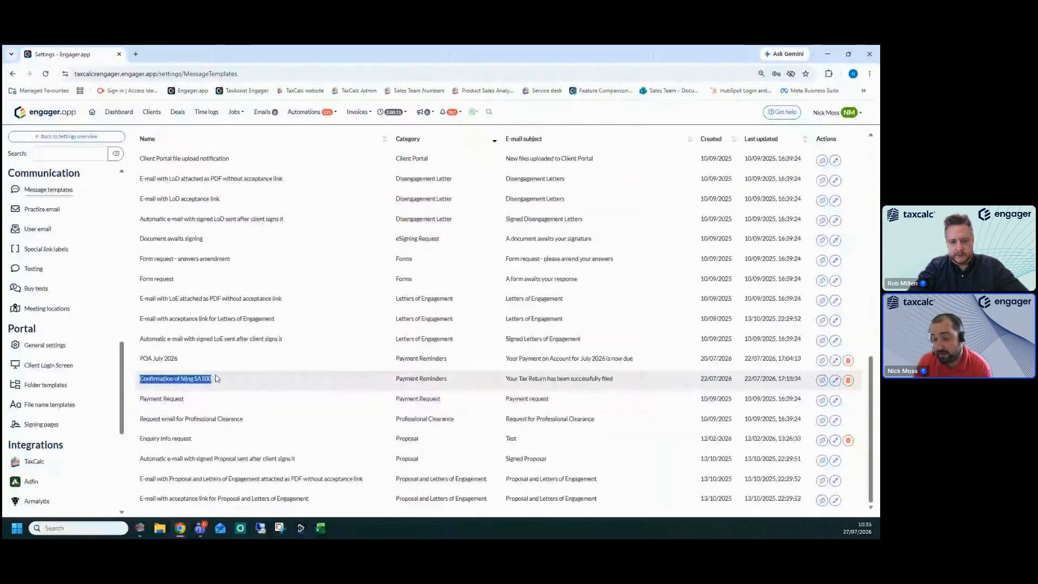
click(502, 373)
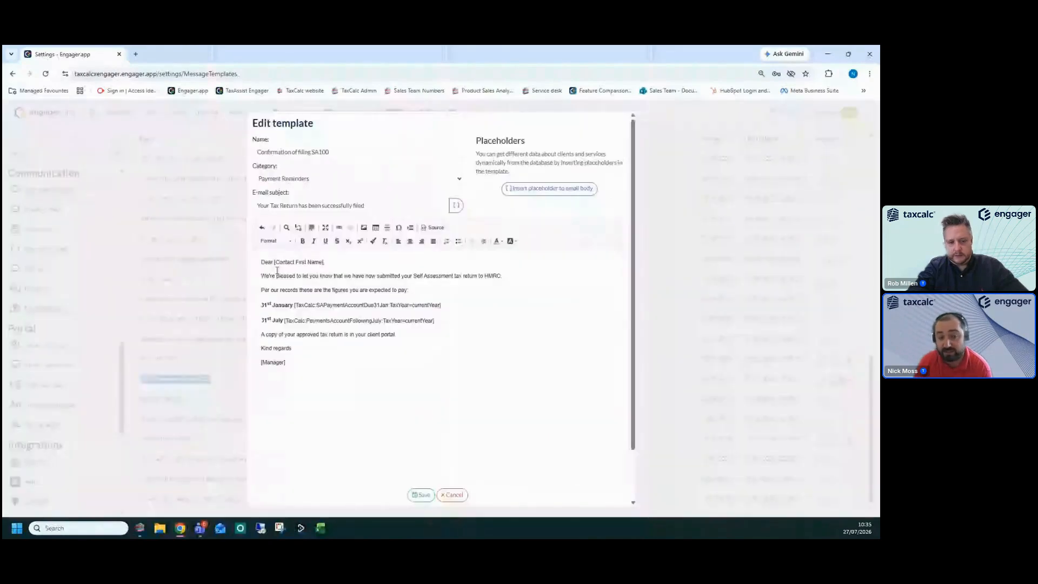
Review the contact first name and the 31st January and 31st July TaxCalc placeholders in the template, and close it without saving.
click(275, 262)
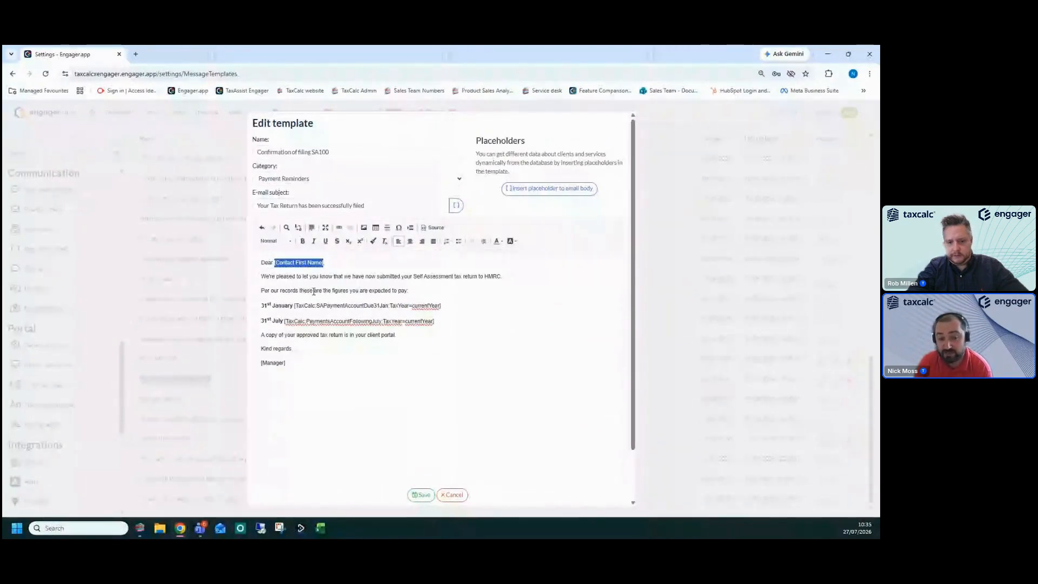
drag(294, 306, 438, 305)
click(438, 305)
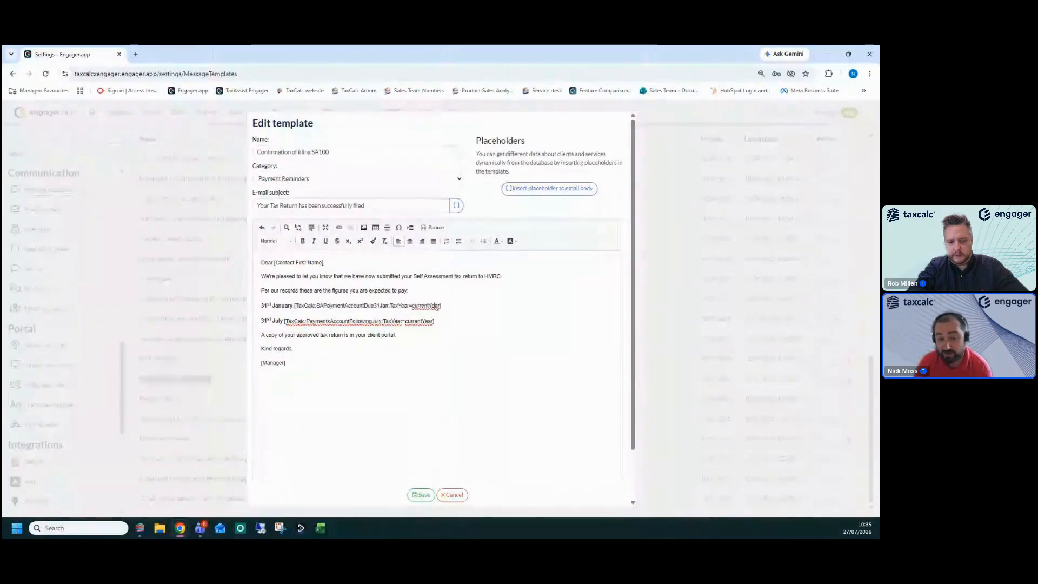
drag(437, 306, 420, 307)
drag(355, 335, 273, 306)
click(393, 335)
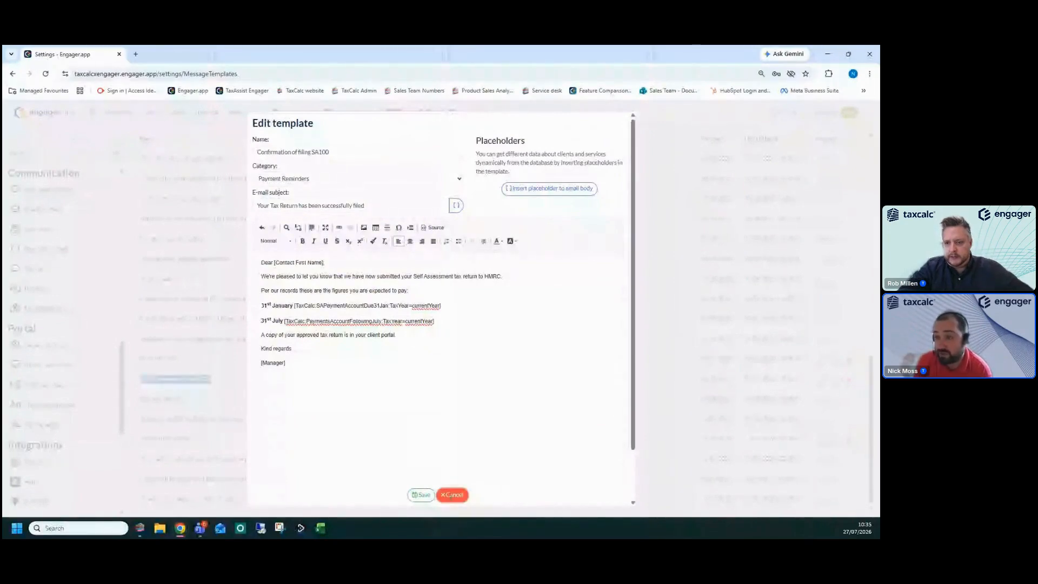
click(452, 495)
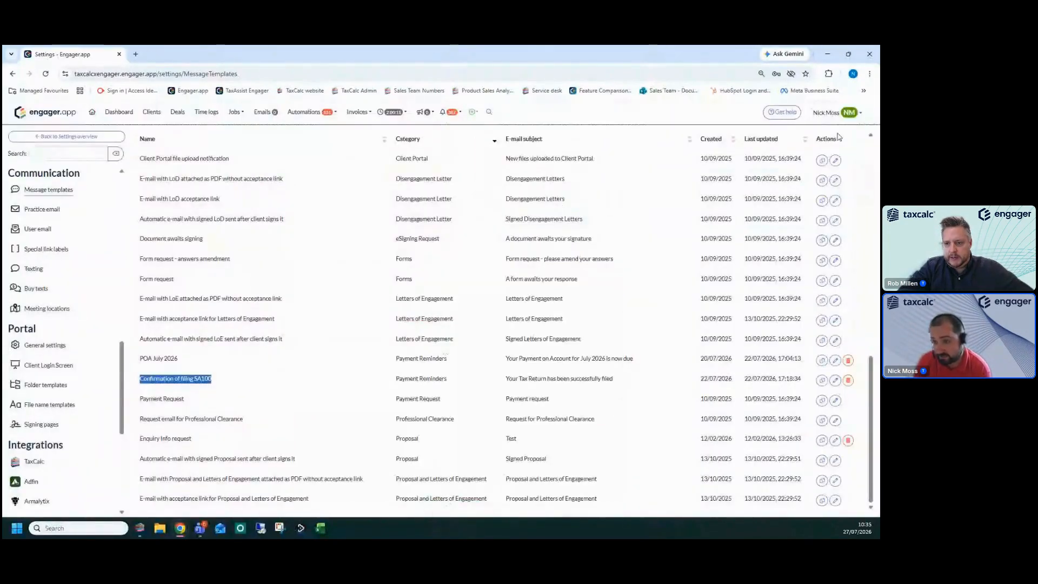
Go to the Services settings for jobs and open the SA100 service for editing.
click(837, 112)
click(815, 134)
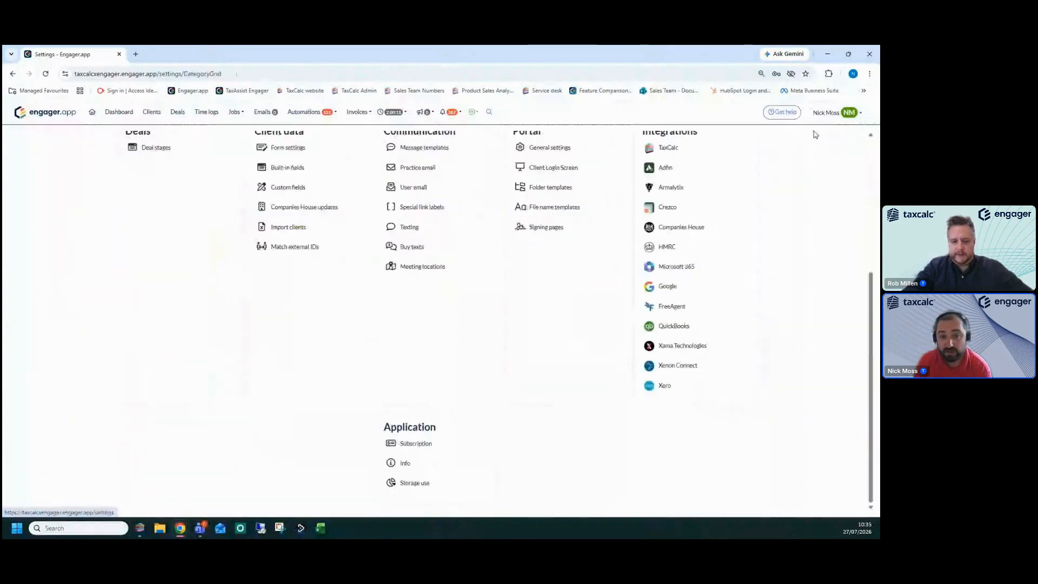
scroll(475, 227, up, 3)
scroll(578, 208, up, 2)
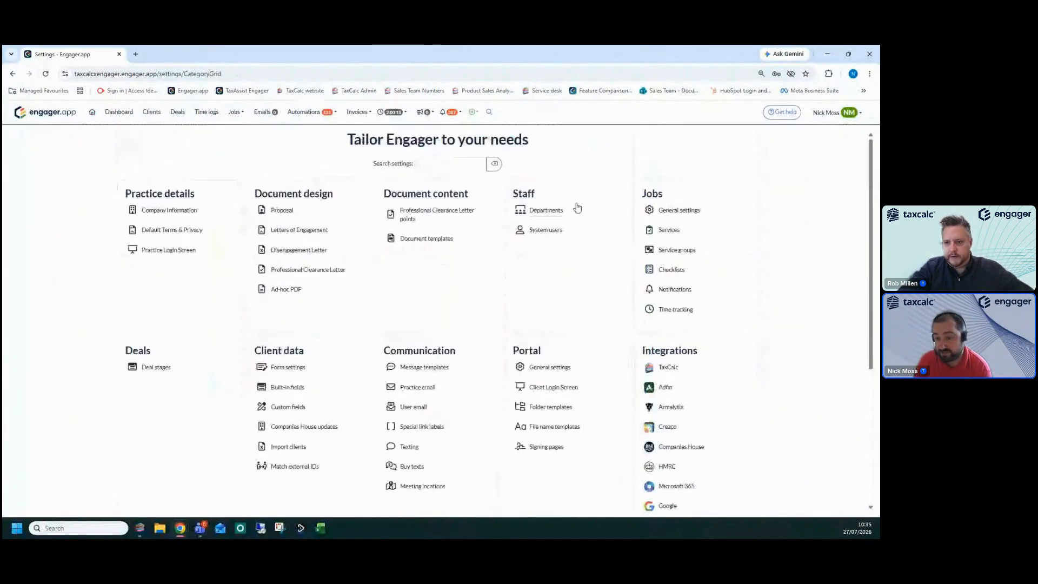
click(669, 230)
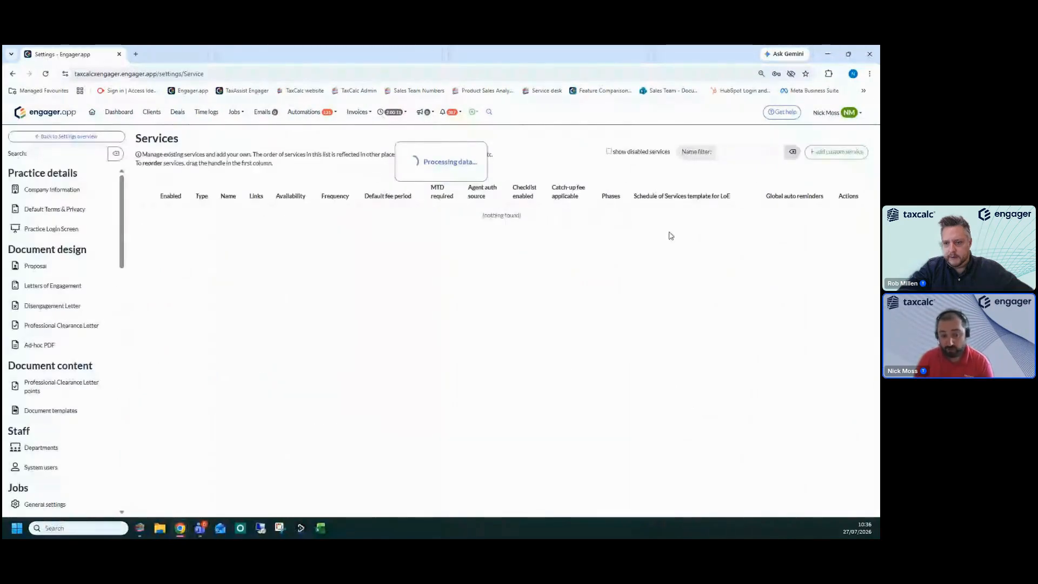
double_click(236, 351)
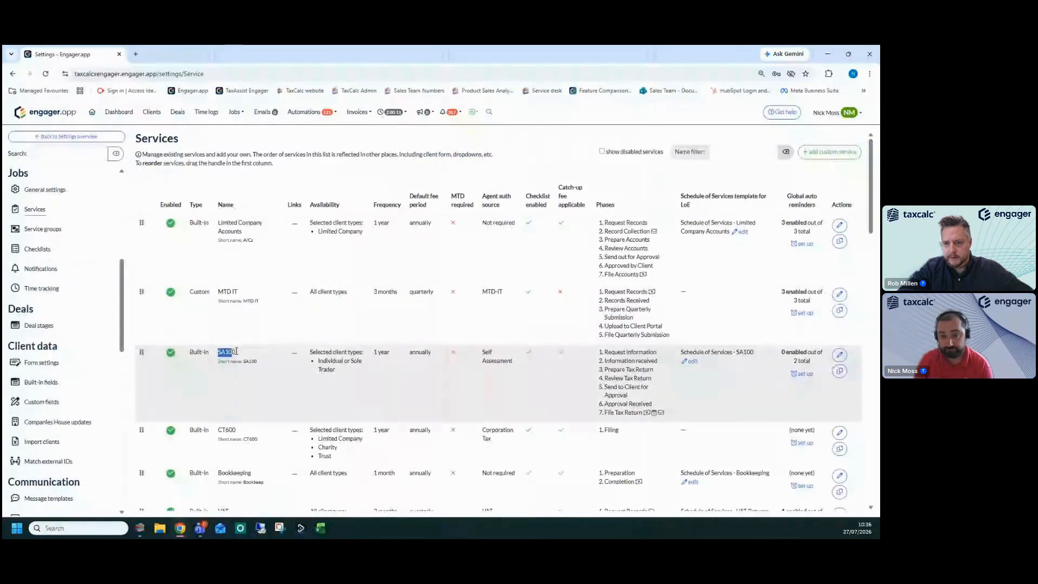
click(840, 355)
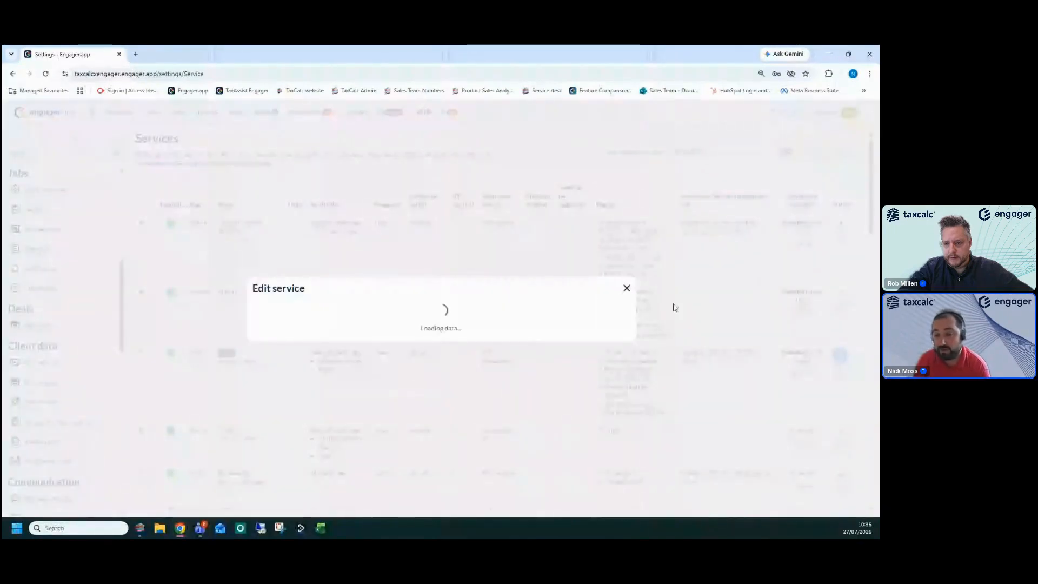
click(645, 158)
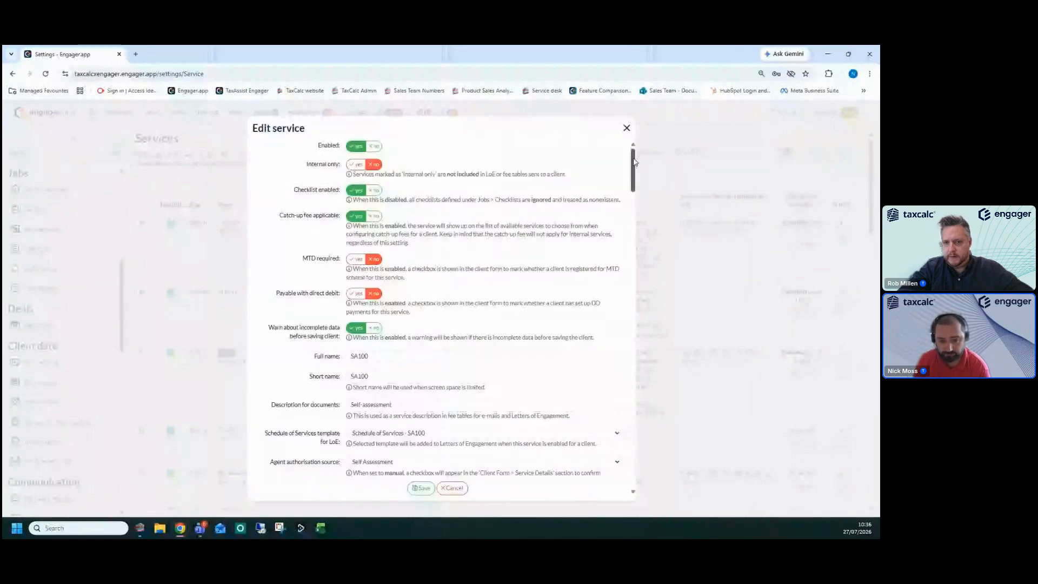
Check which e-mail template is assigned to completing the SA100 service's File Tax Return phase, and close the service without changes.
scroll(628, 206, down, 10)
drag(627, 205, 638, 465)
drag(411, 242, 325, 212)
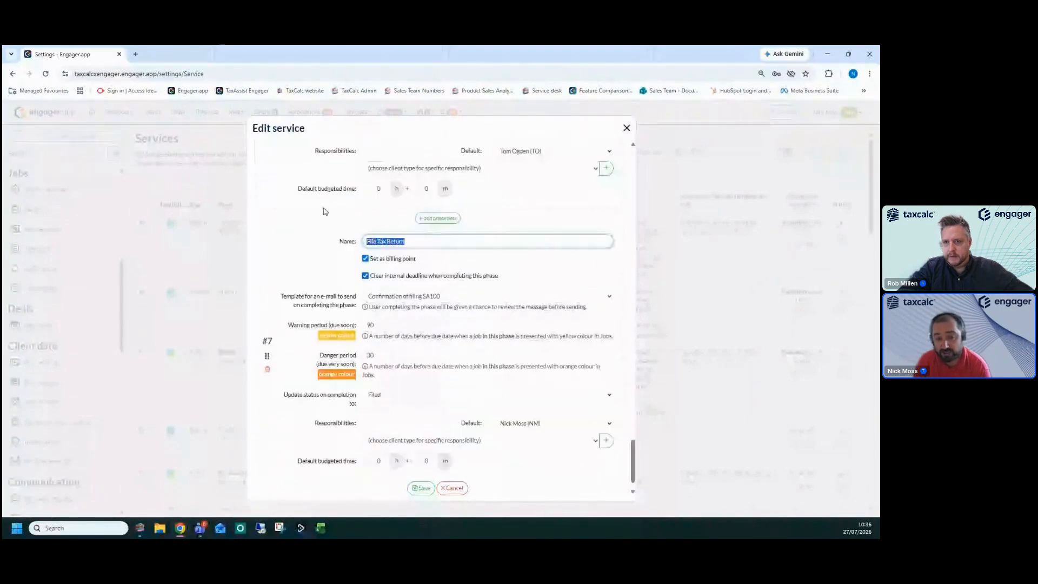
drag(281, 296, 486, 309)
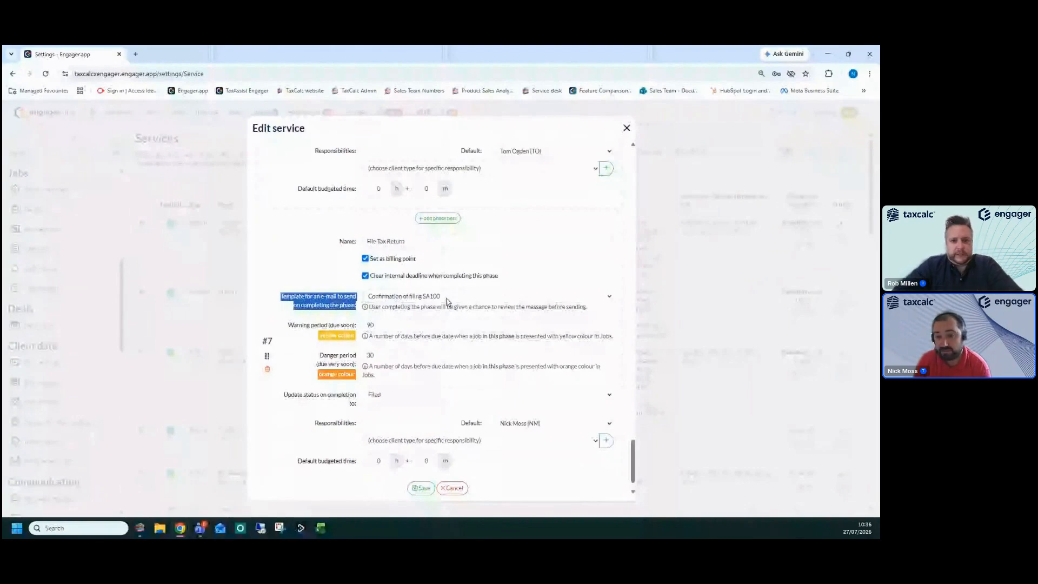
click(626, 129)
Complete the File Tax Return phase of the ready-to-file SA100 job without raising an invoice, and bring up its completion e-mail.
click(236, 112)
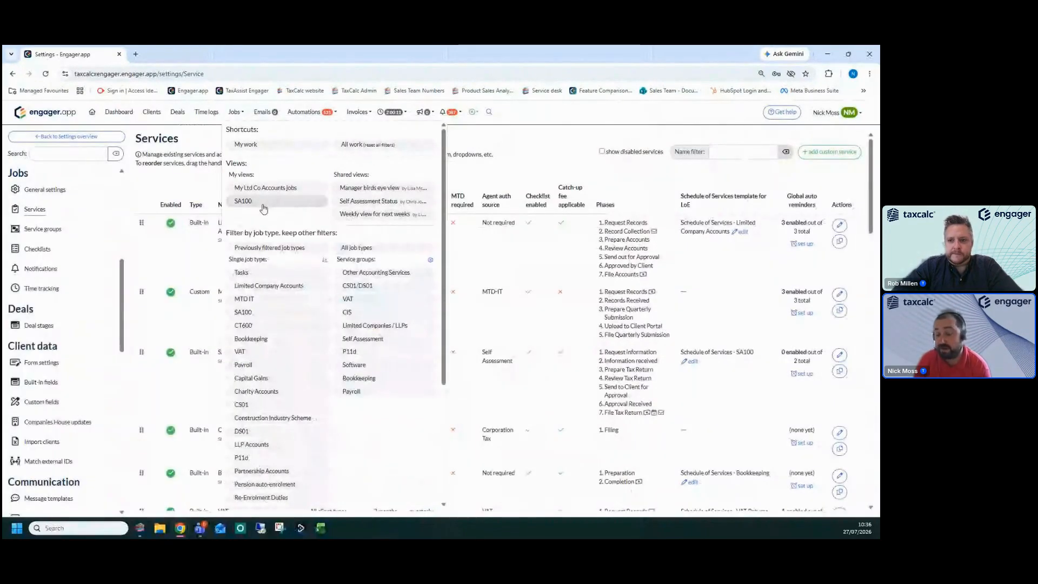
click(263, 206)
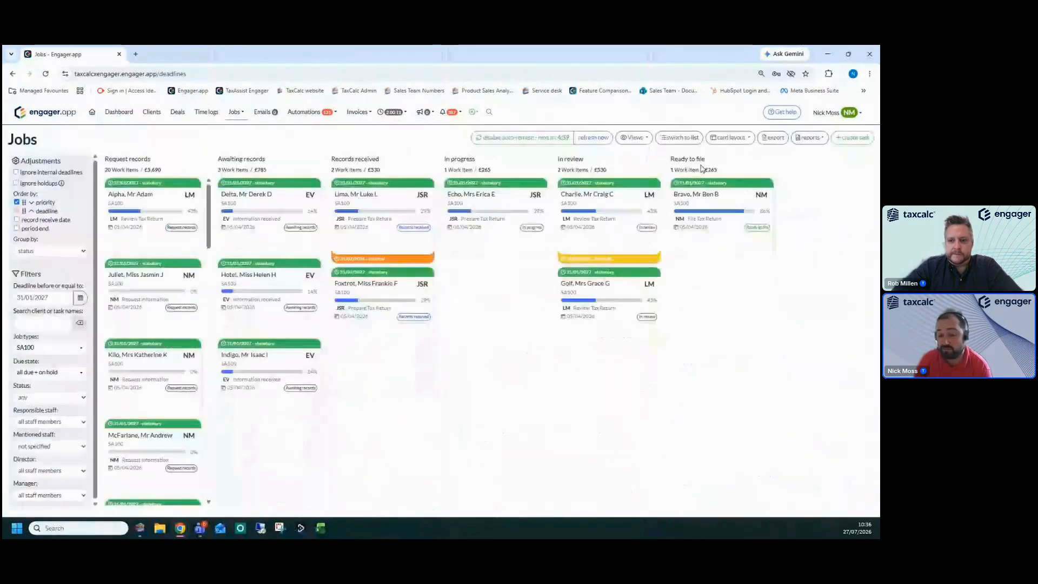
click(720, 224)
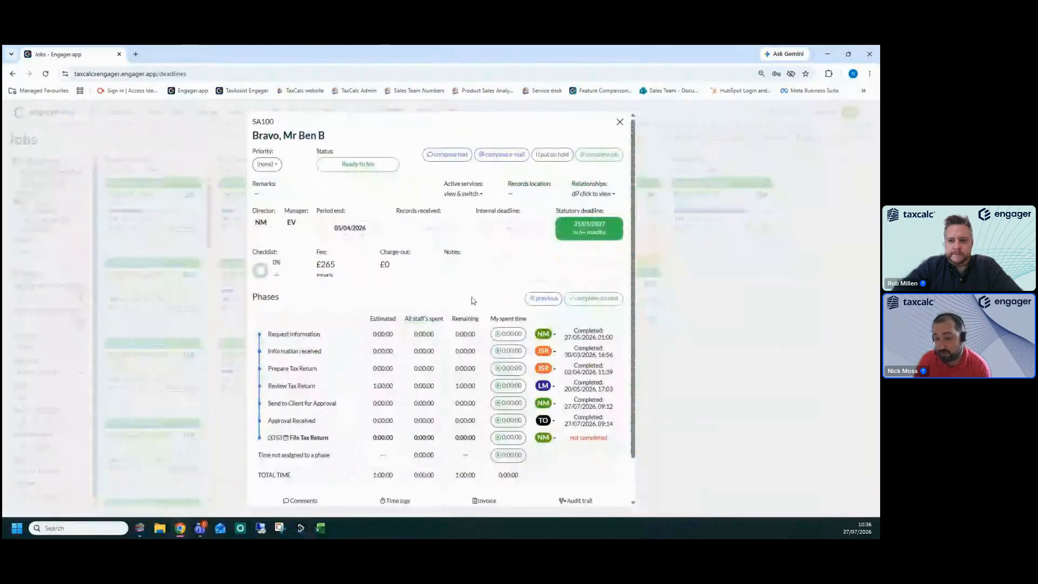
click(593, 301)
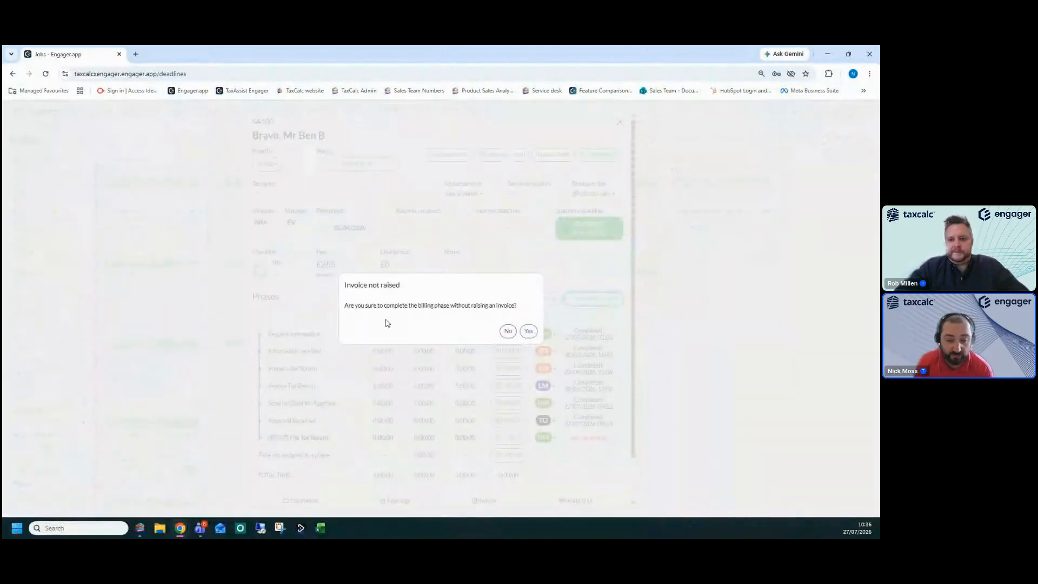
click(530, 334)
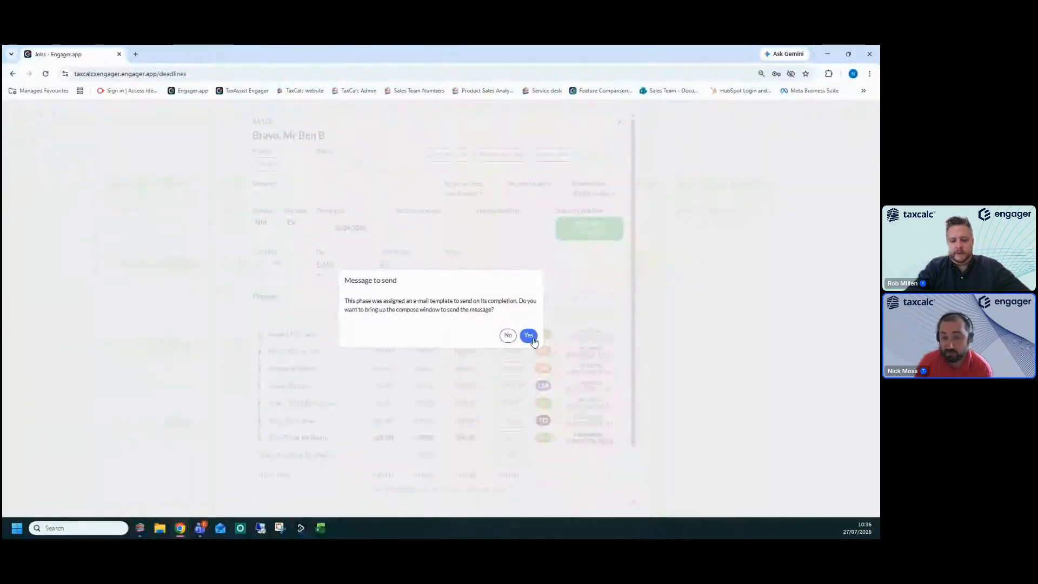
click(531, 339)
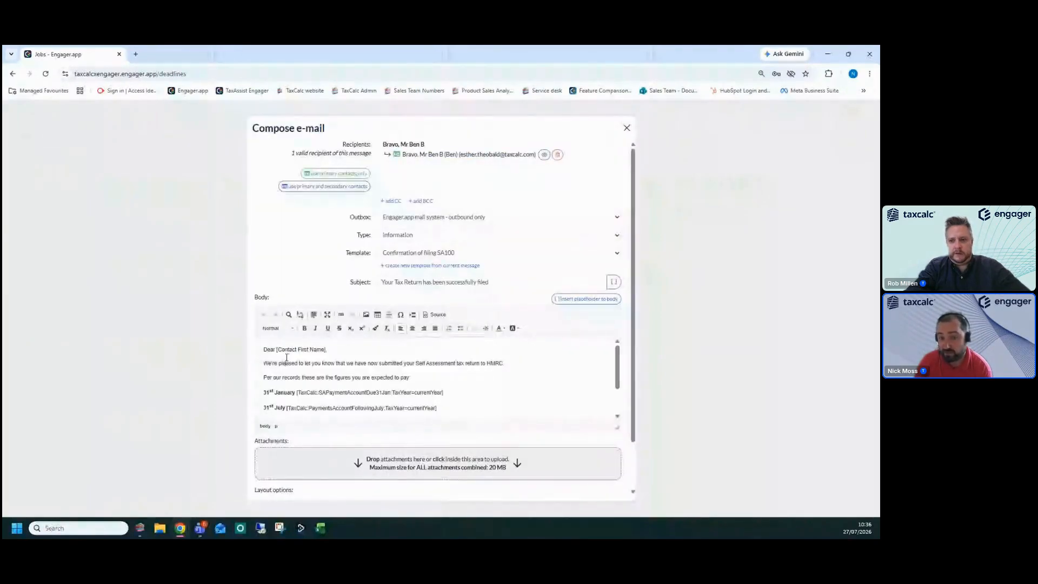
Preview the filing confirmation e-mail for its recipient, check the January and July payment figures and portal wording, and close the preview.
drag(286, 362, 303, 420)
drag(425, 154, 483, 155)
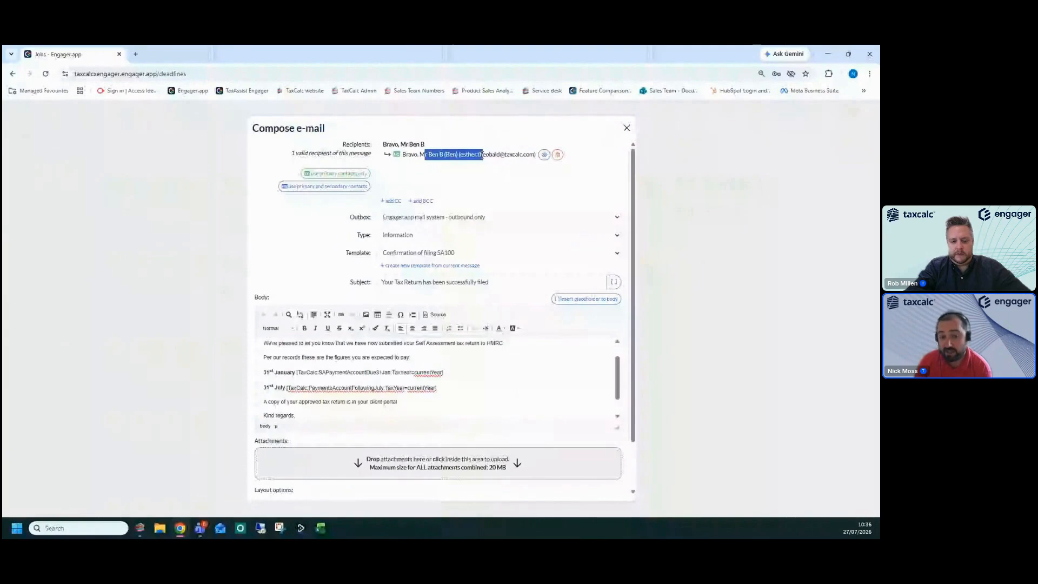
click(544, 155)
click(545, 155)
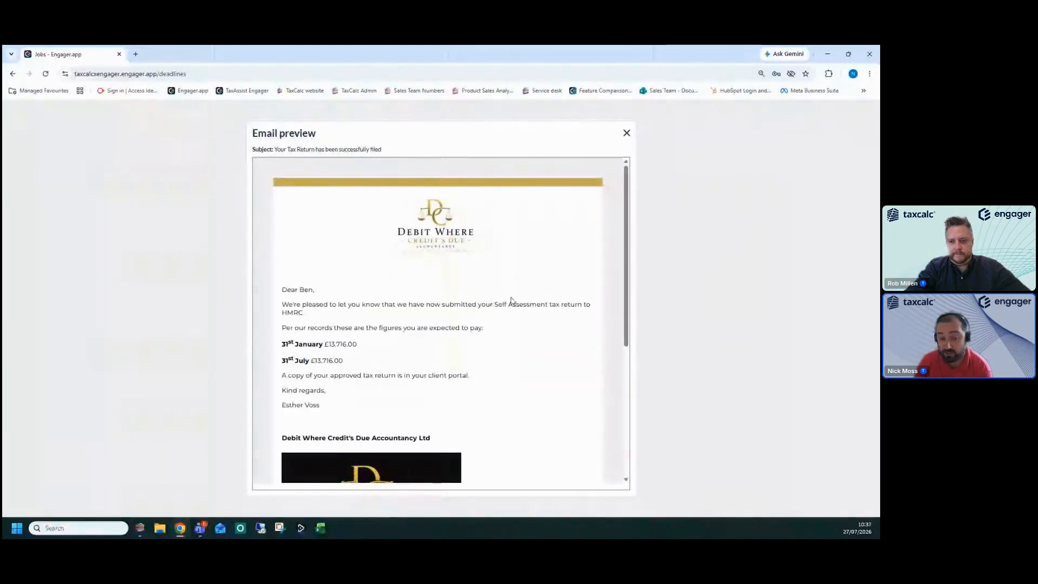
drag(312, 357, 433, 329)
scroll(380, 373, down, 1)
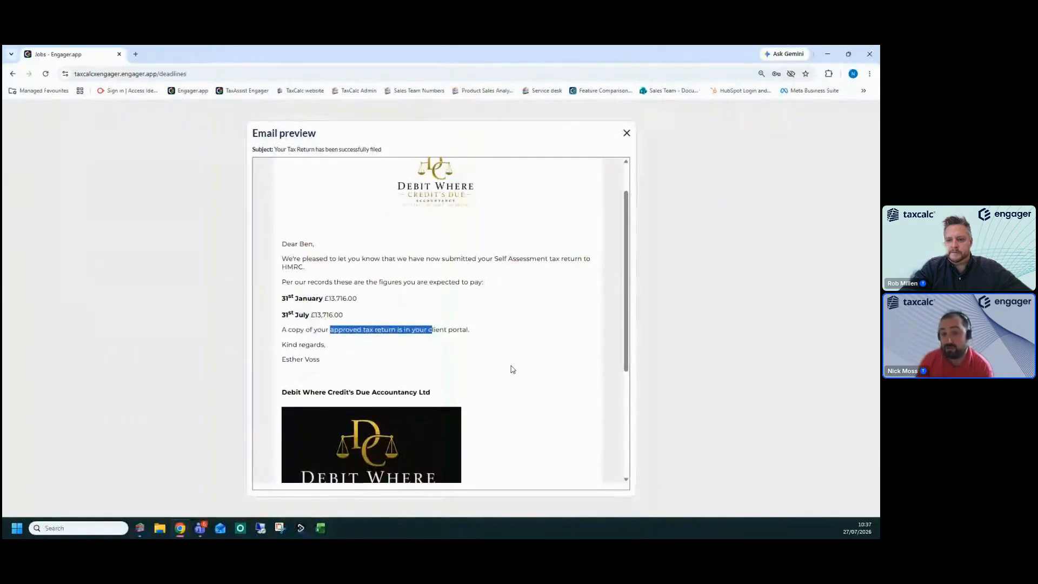
click(627, 133)
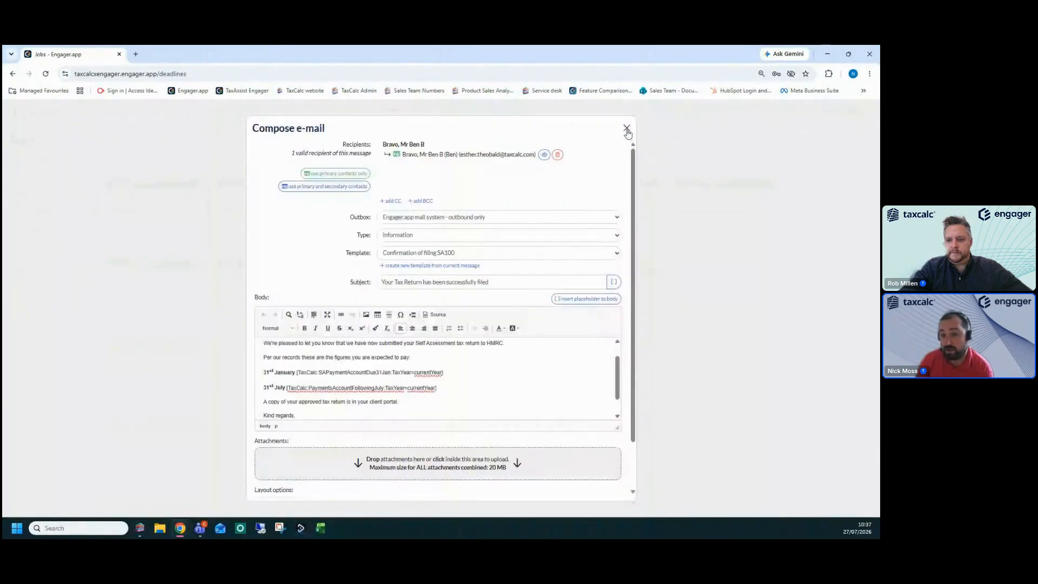
Close the filing confirmation e-mail without sending it, and leave the SA100 job for the active clients list.
click(626, 129)
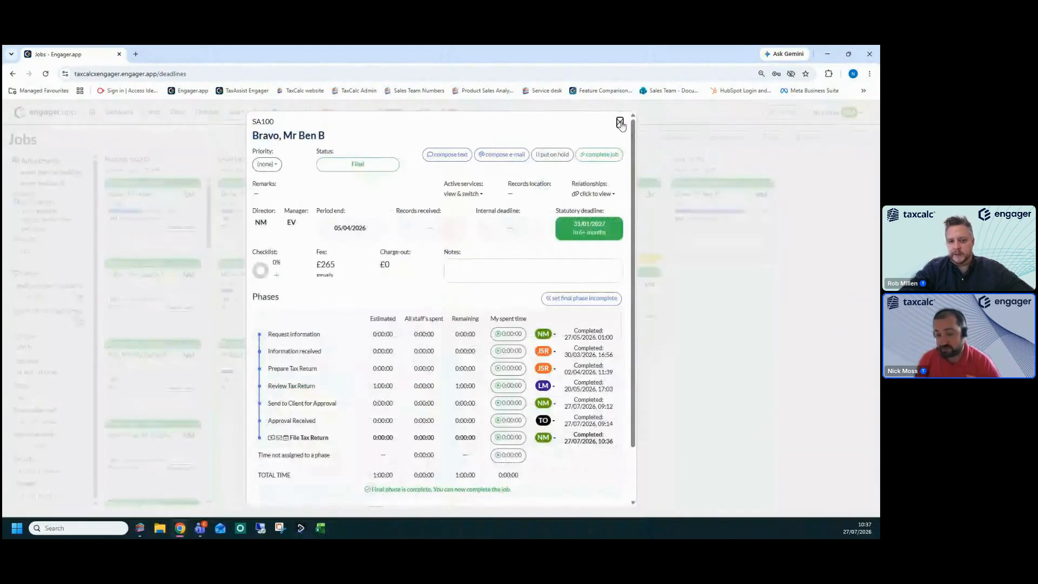
click(620, 122)
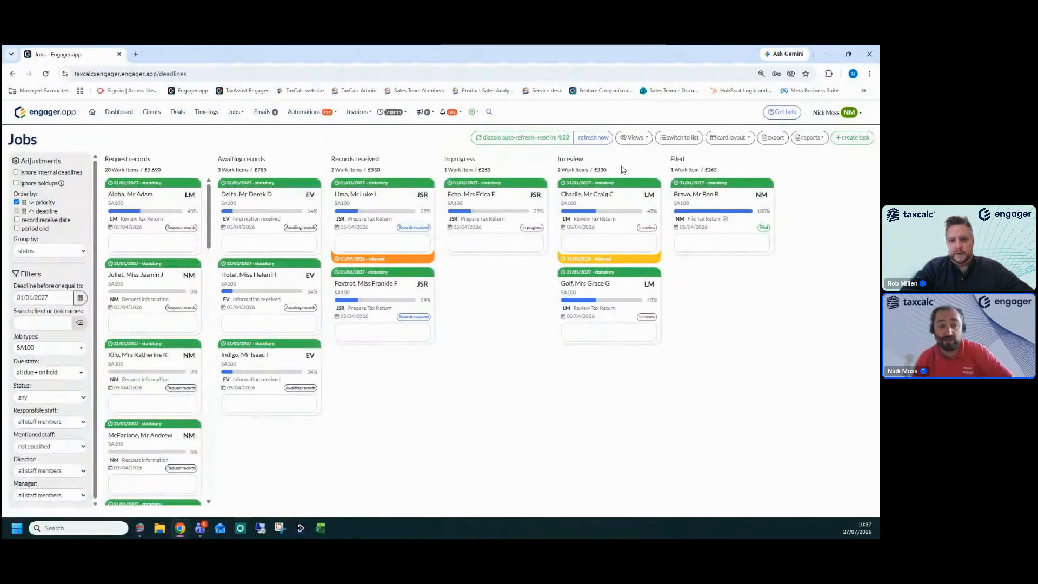
click(153, 115)
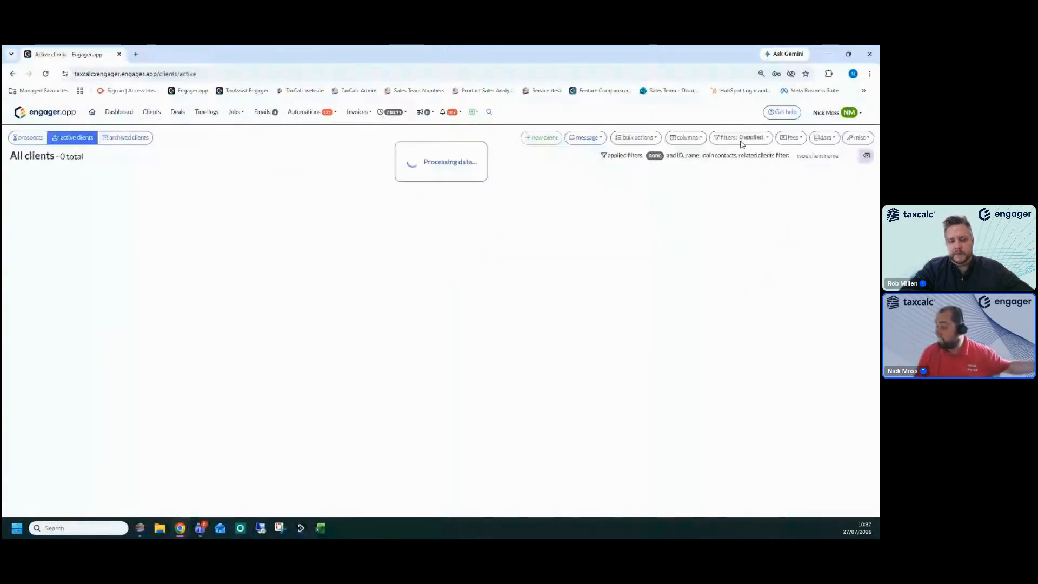
Open the Payment Request message template from the settings and bring up the TaxCalc Self Assessment data in its placeholder list.
click(741, 139)
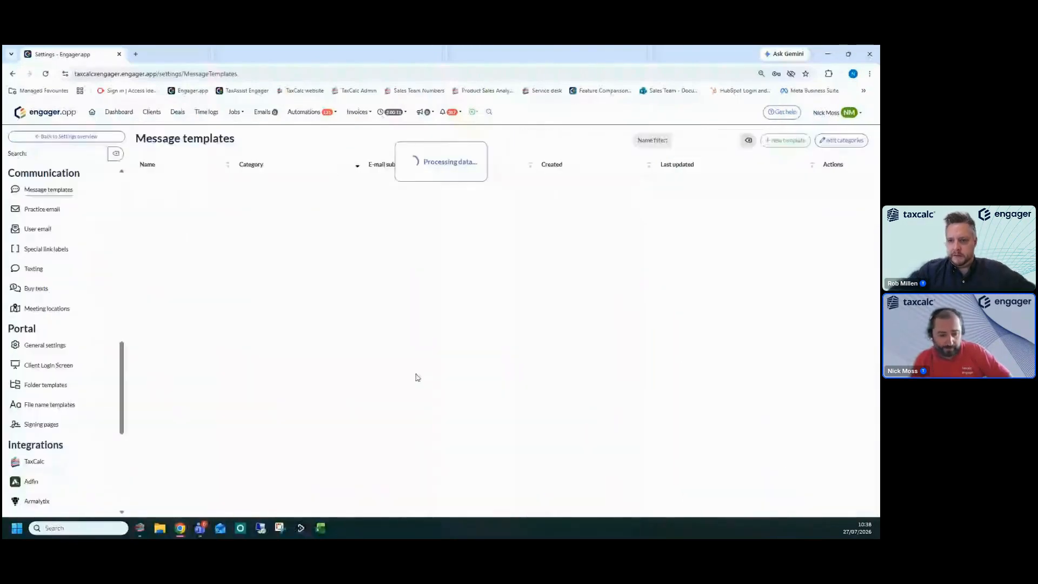
scroll(401, 423, down, 5)
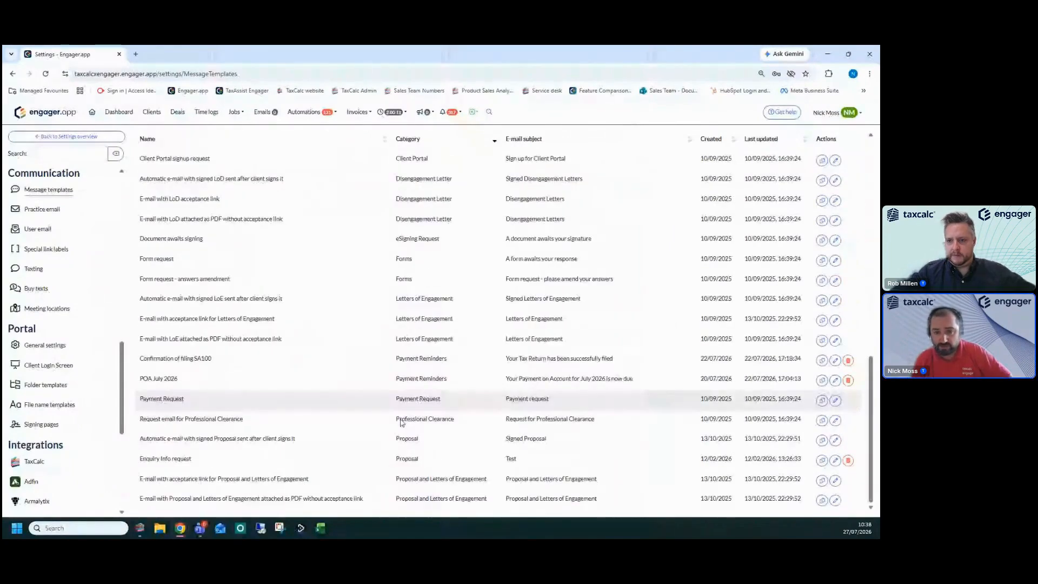
click(836, 400)
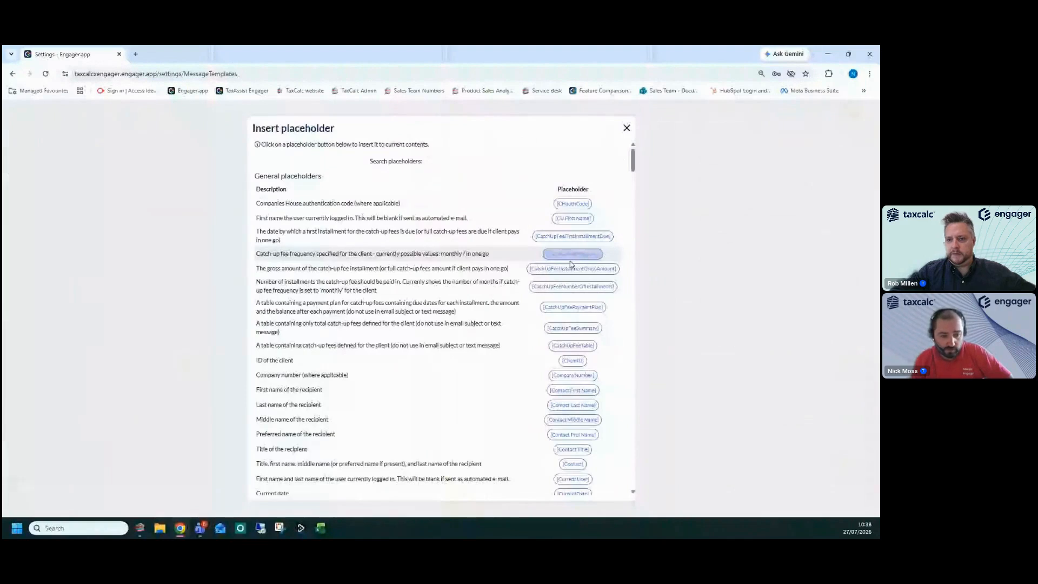
scroll(579, 262, down, 10)
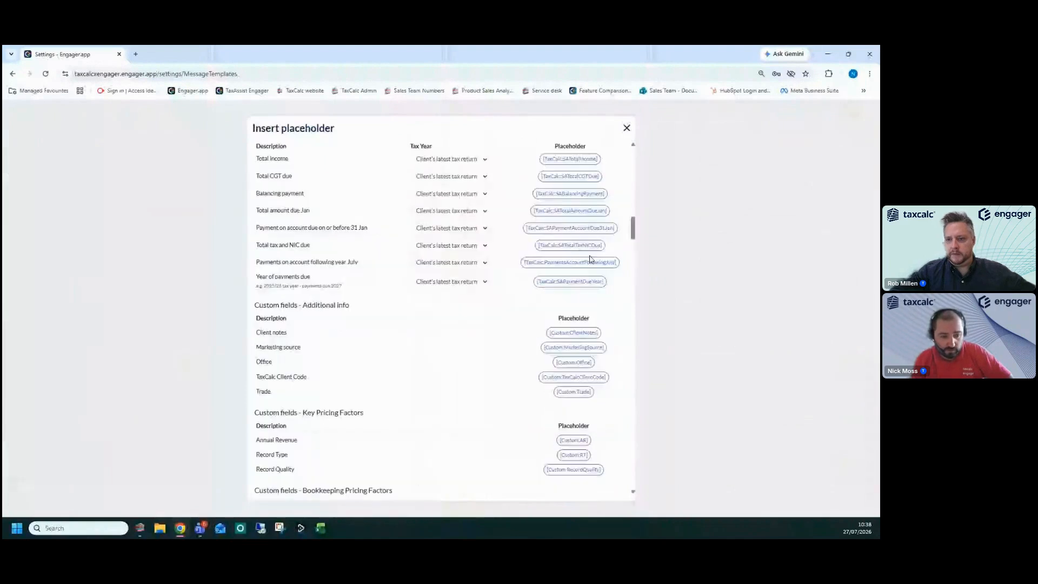
scroll(332, 276, up, 3)
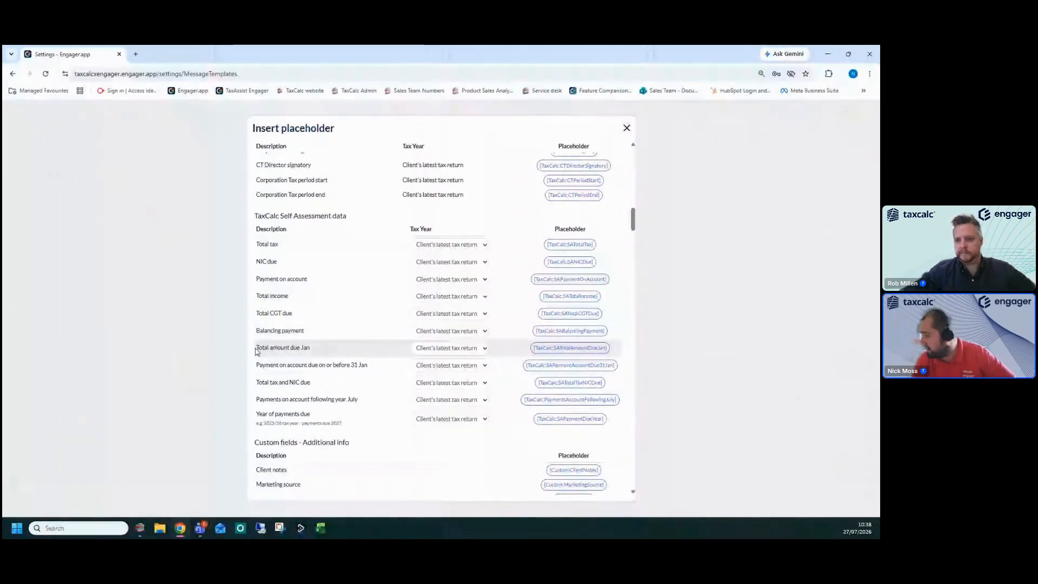
Compare the Total amount due Jan and Balancing payment entries among the TaxCalc Self Assessment placeholders without inserting either.
drag(257, 352, 312, 351)
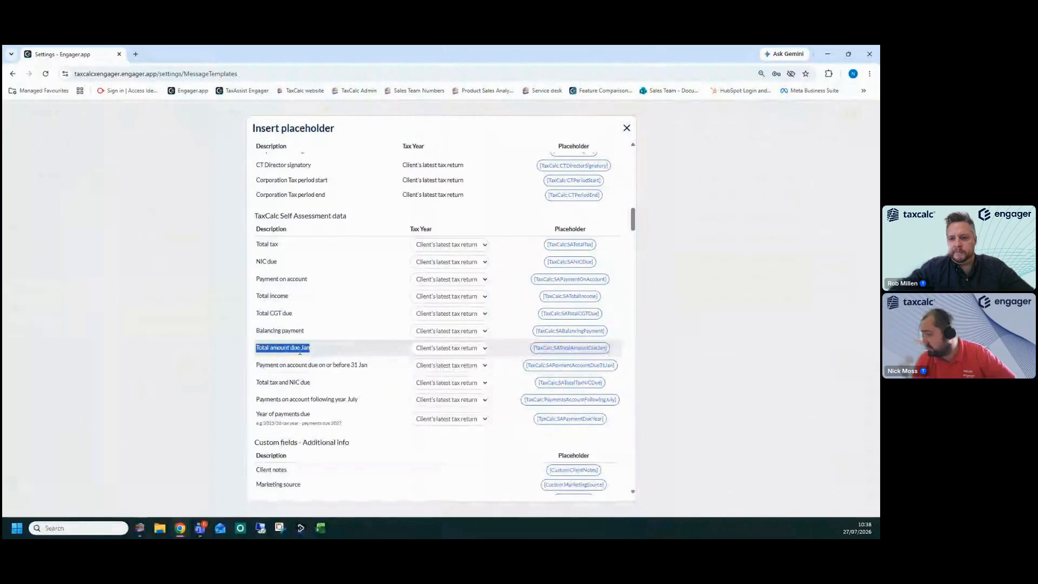
click(287, 352)
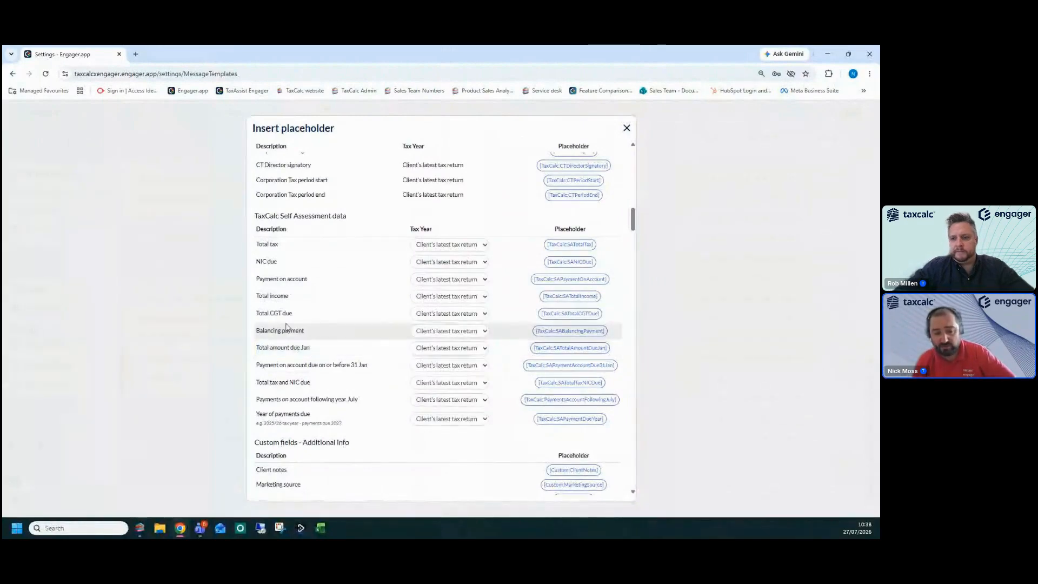
drag(257, 333, 280, 334)
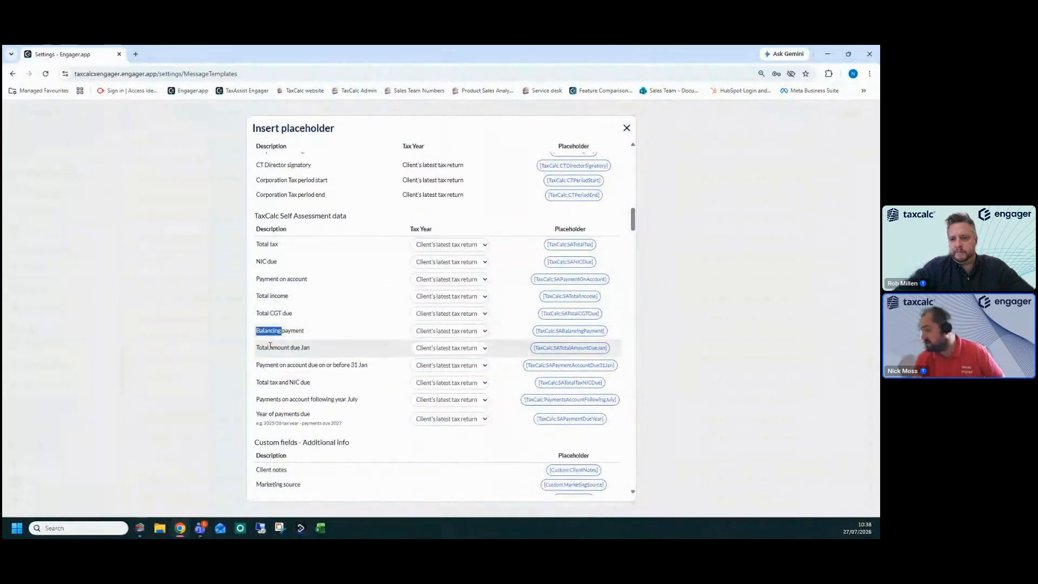
click(274, 346)
double_click(273, 347)
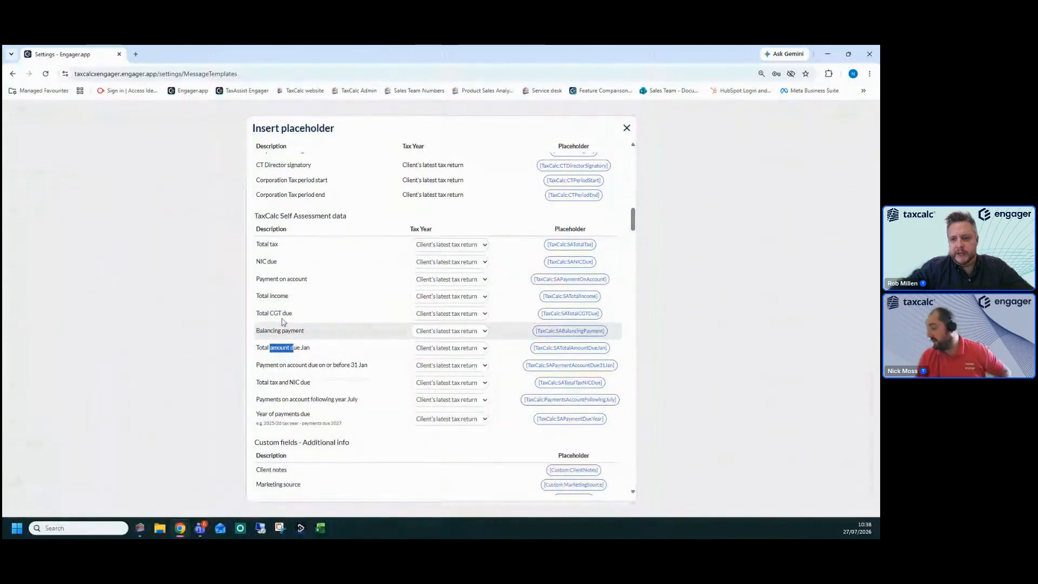
Close the placeholder list, cancel editing the Payment Request template, and return to the start of the message templates list.
click(626, 128)
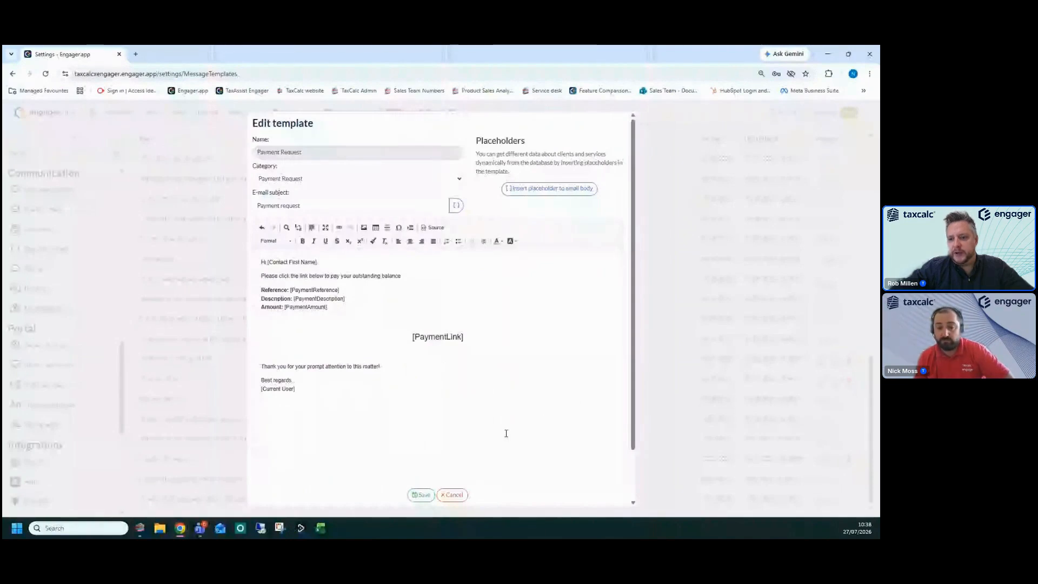
click(459, 495)
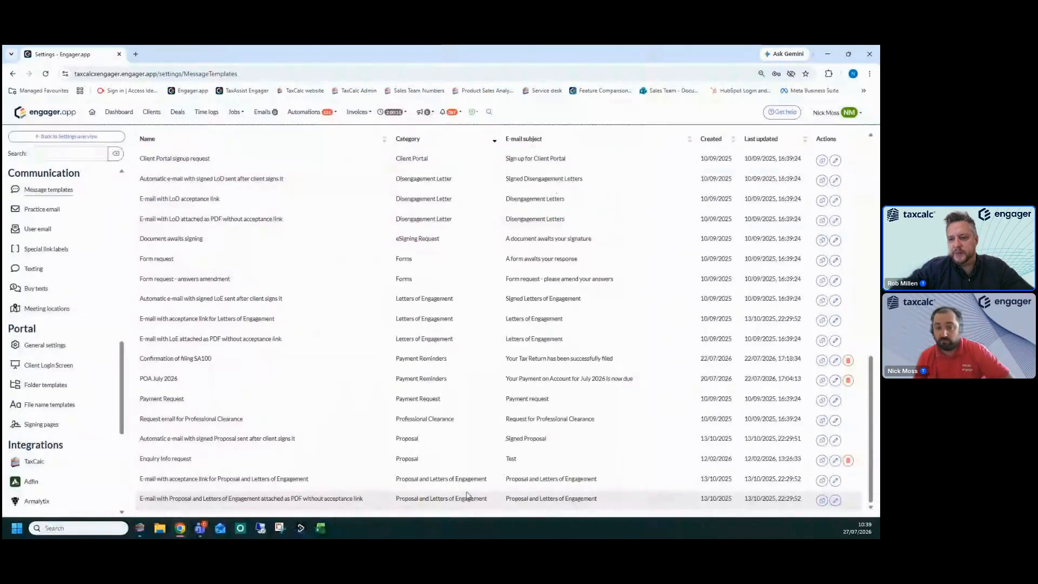
scroll(493, 291, up, 1)
scroll(476, 259, up, 5)
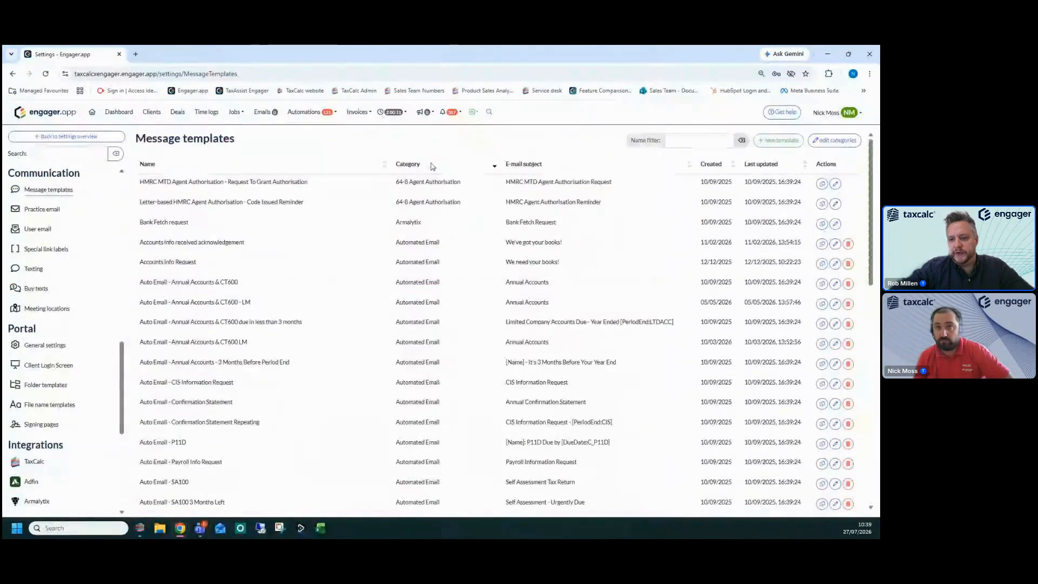